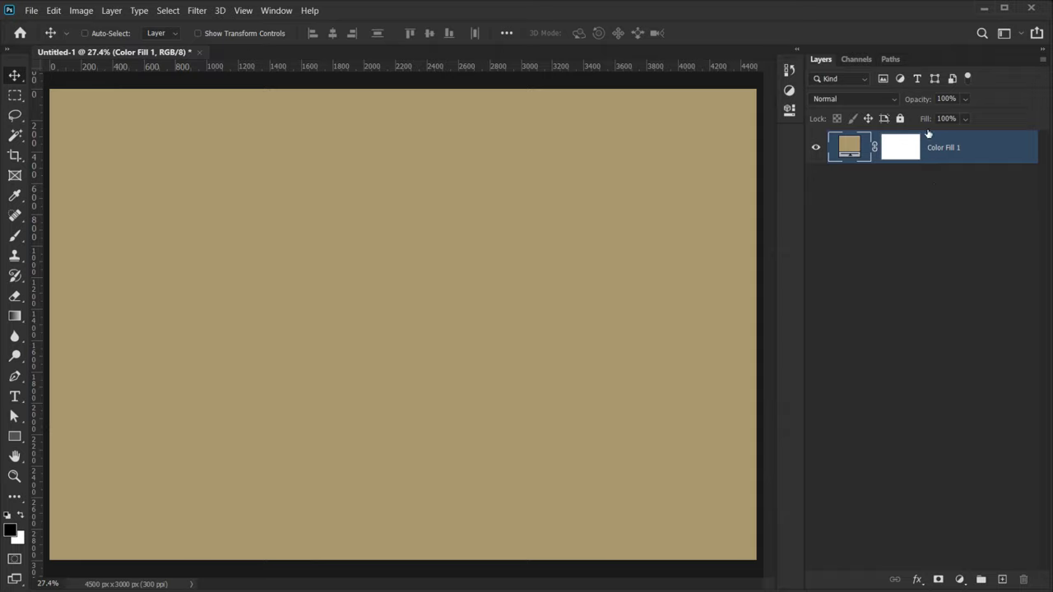
# Delete the layer mask from the tan colour fill layer and rename the layer Base.
pyautogui.moveTo(902, 143); pyautogui.dragTo(1025, 581)
pyautogui.click(463, 238)
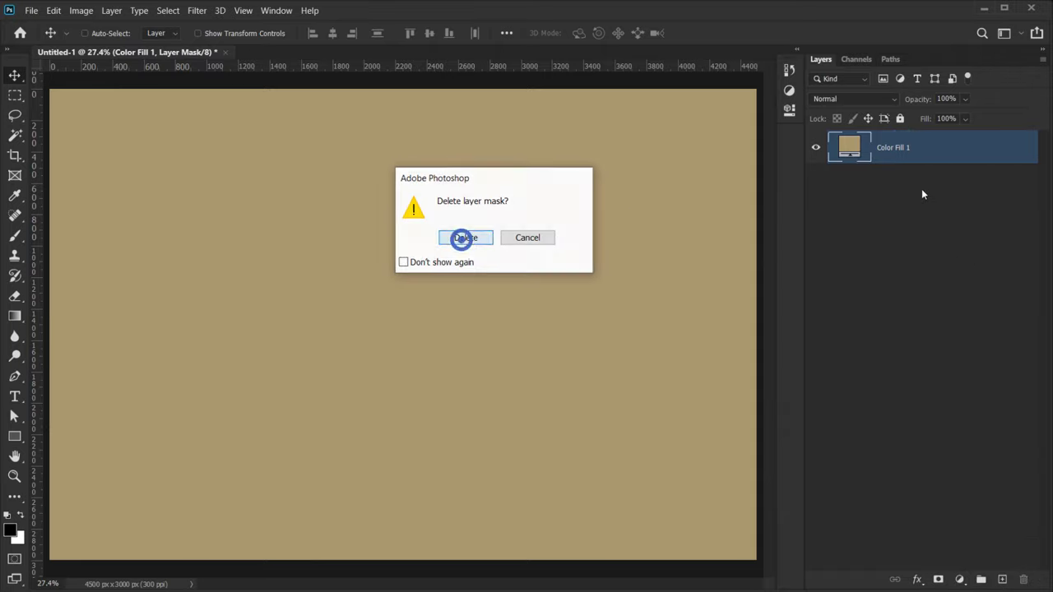
pyautogui.doubleClick(900, 145)
pyautogui.write('Base')
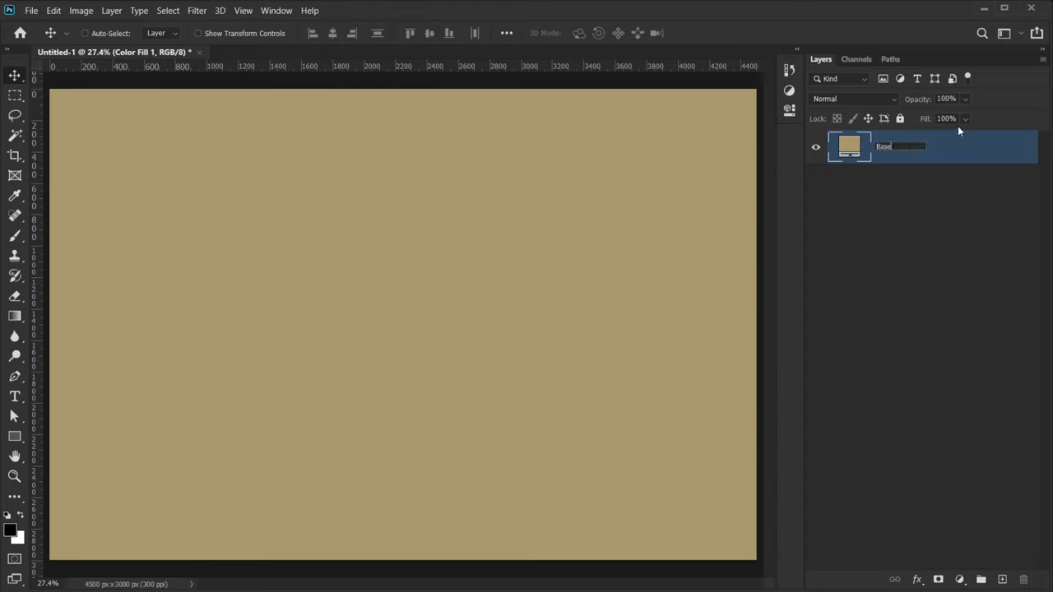
pyautogui.press('Return')
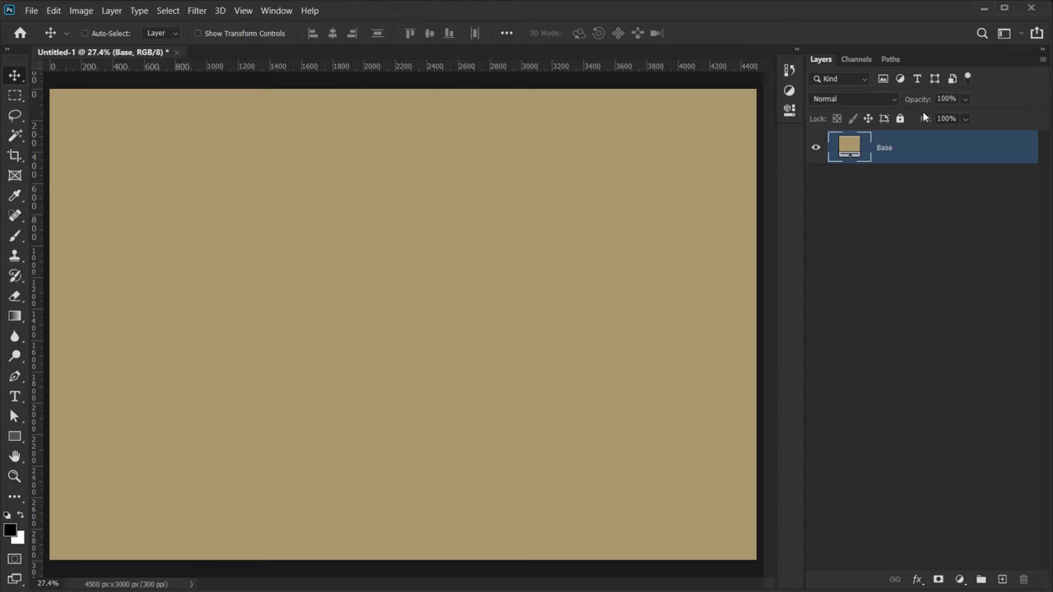
# Add a new empty layer named Image above Base and convert it to a smart object.
pyautogui.click(1002, 579)
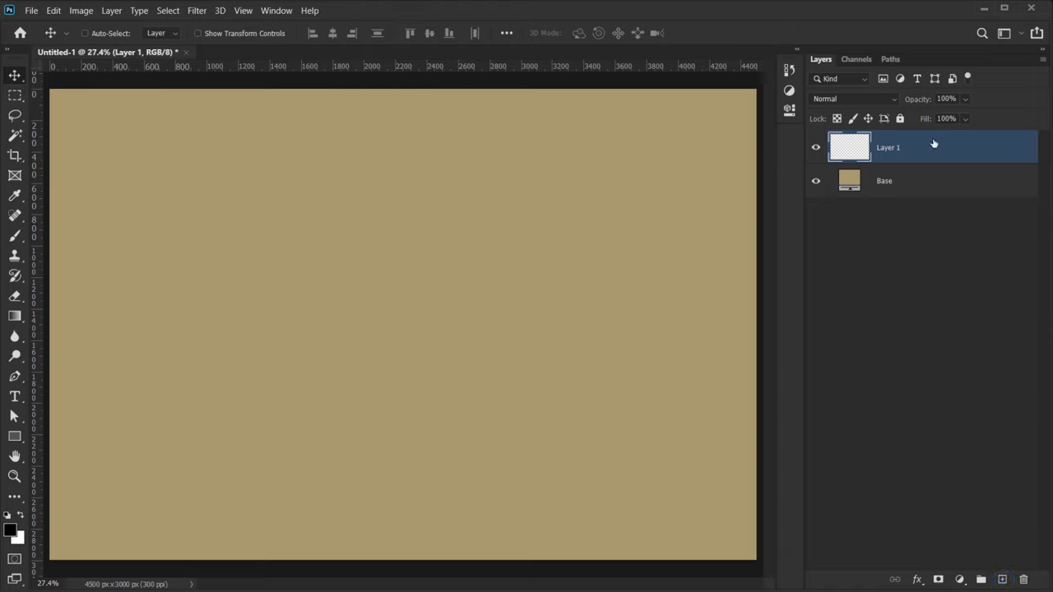
pyautogui.doubleClick(892, 149)
pyautogui.write('Image')
pyautogui.press('Return')
pyautogui.rightClick(900, 150)
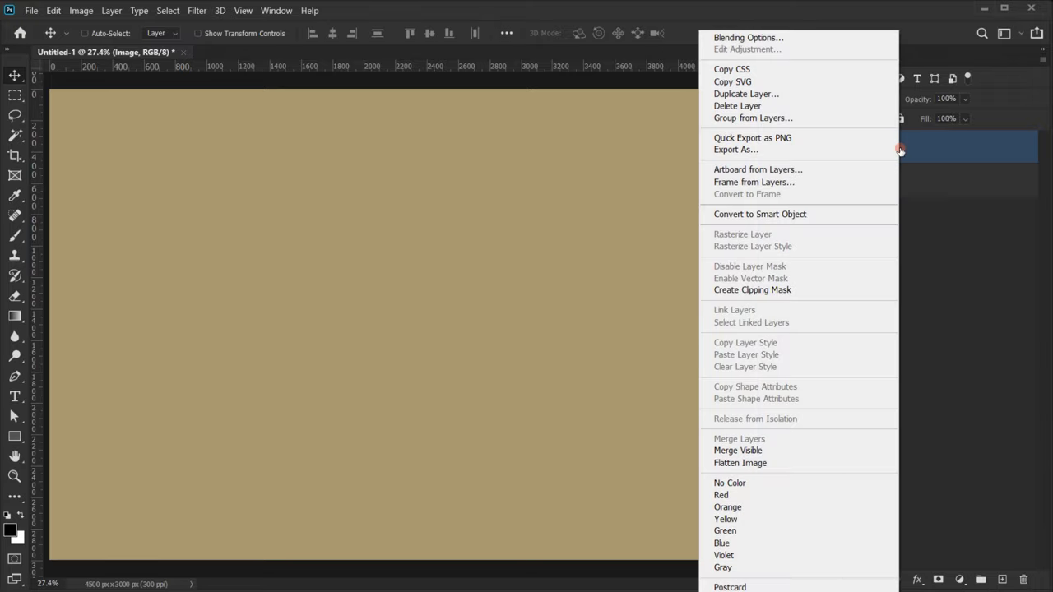
pyautogui.click(761, 214)
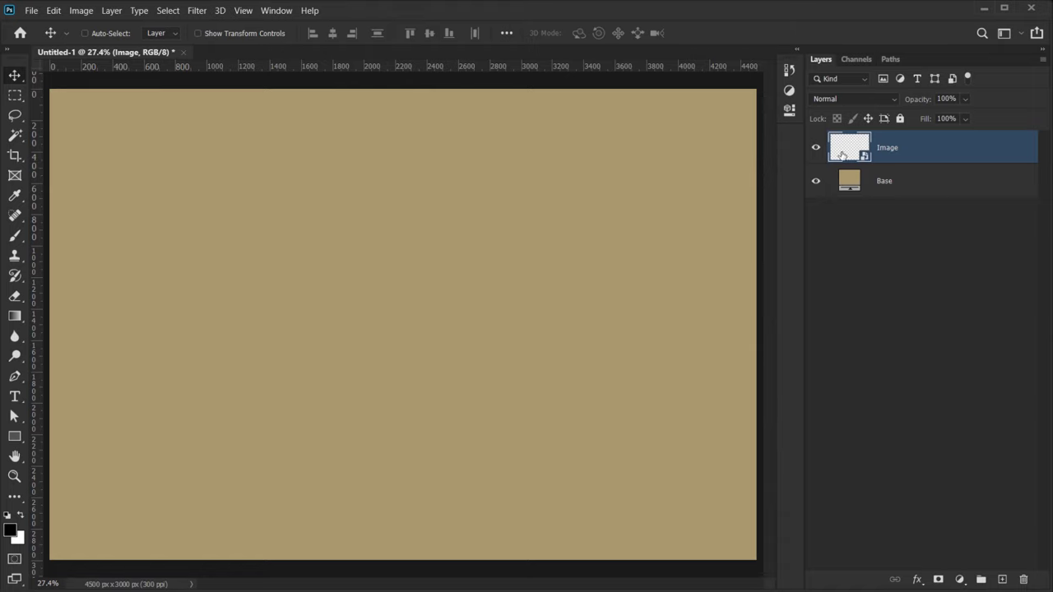
# Open the Image smart object's contents and place the portrait of the long-haired woman in red from the Vintage Tut nw folder.
pyautogui.rightClick(919, 149)
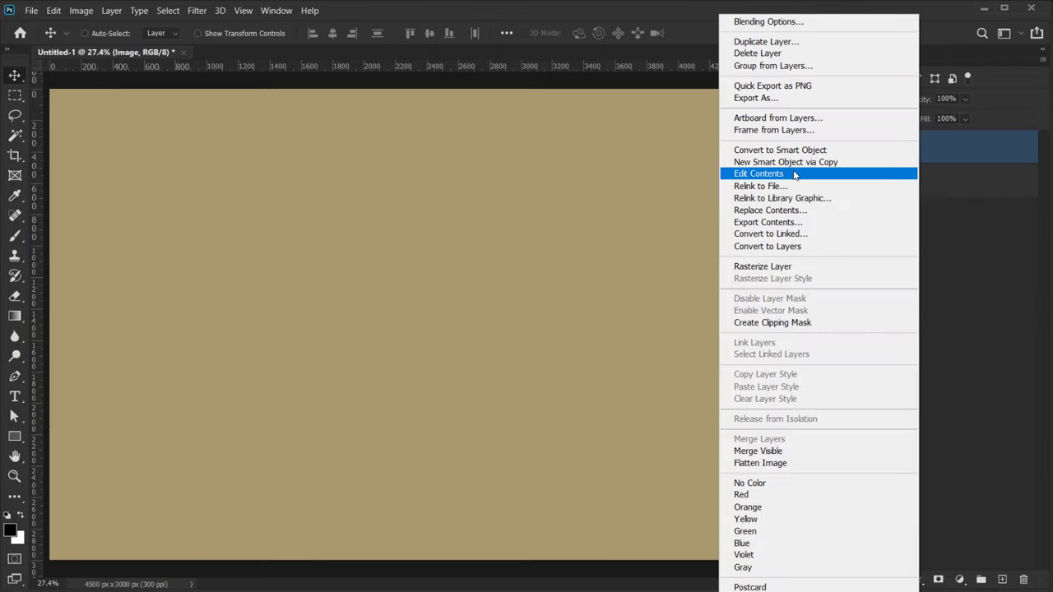
pyautogui.click(758, 174)
pyautogui.moveTo(255, 50); pyautogui.dragTo(329, 65)
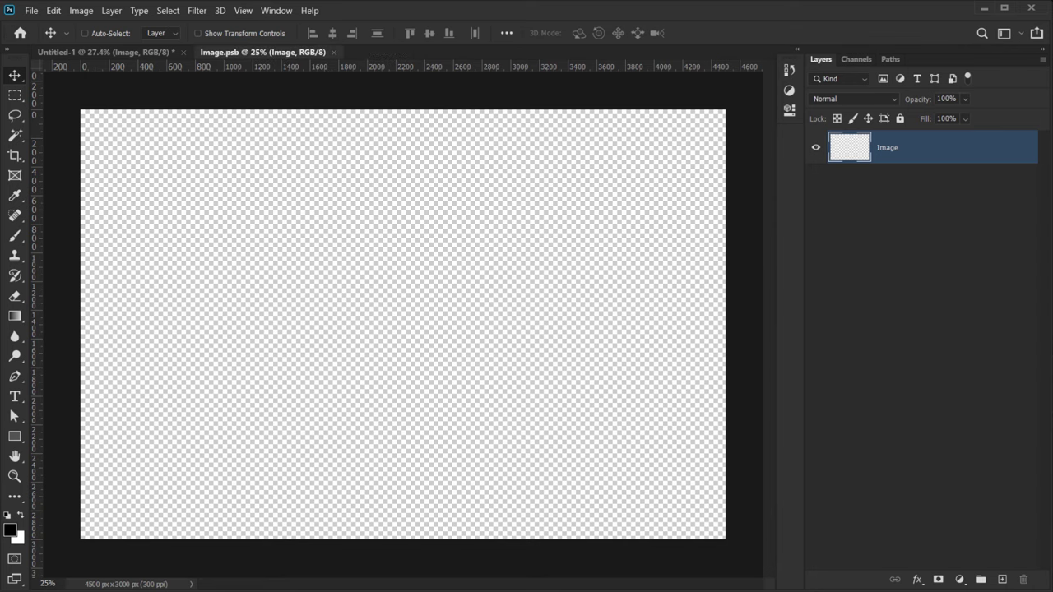
pyautogui.hotkey('alt', 'Tab')
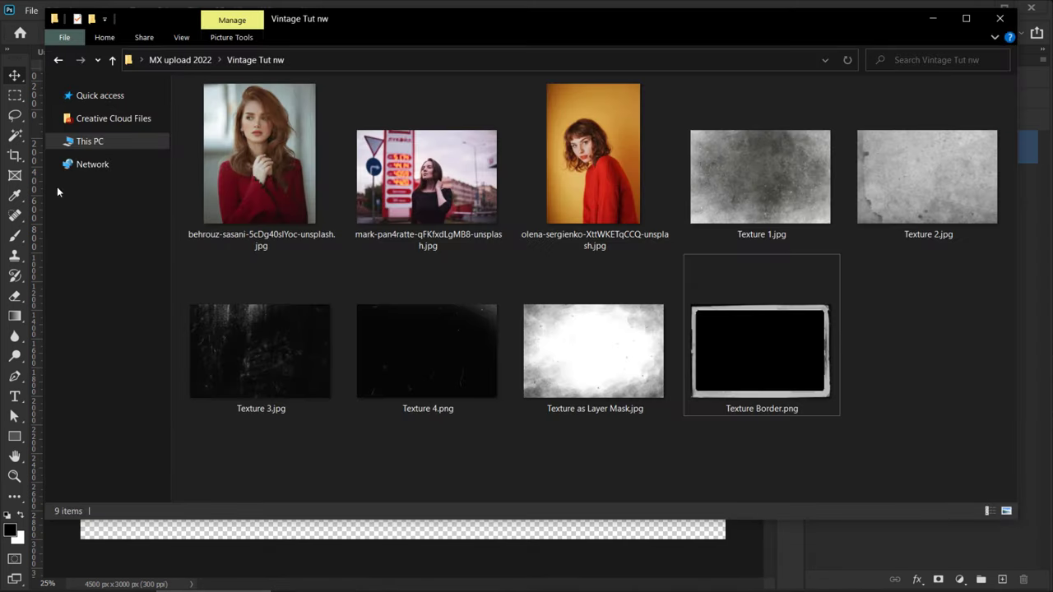
pyautogui.moveTo(238, 135); pyautogui.dragTo(370, 533)
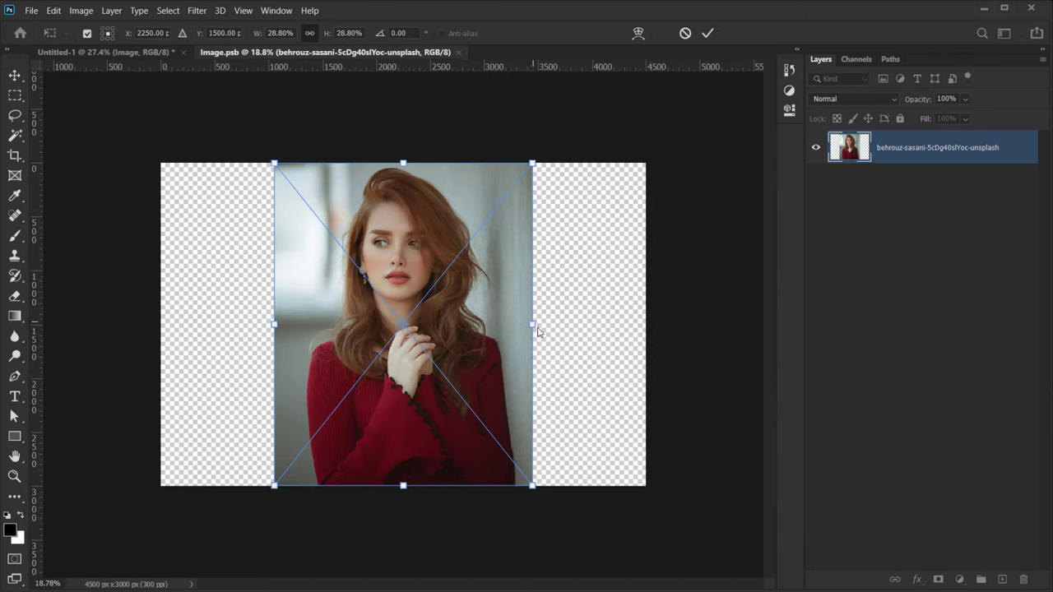
# Scale the placed portrait to 54% to fill the canvas width and move it down to about Y 2271 px, framing the face.
pyautogui.moveTo(532, 324); pyautogui.dragTo(645, 323)
pyautogui.moveTo(274, 324); pyautogui.dragTo(163, 328)
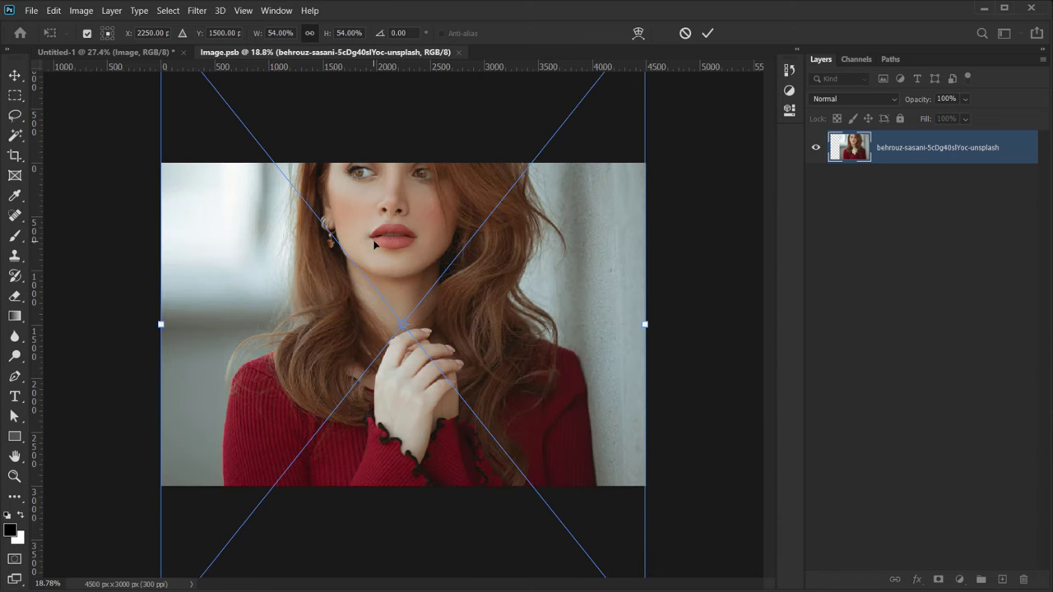
pyautogui.moveTo(379, 276); pyautogui.dragTo(372, 329)
pyautogui.click(707, 33)
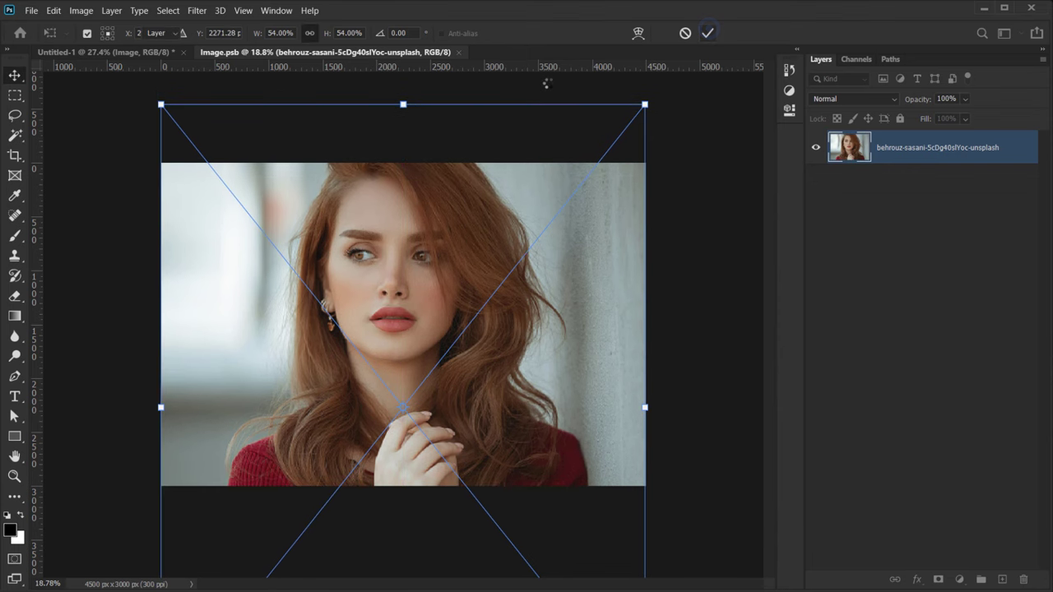
pyautogui.hotkey('ctrl', '0')
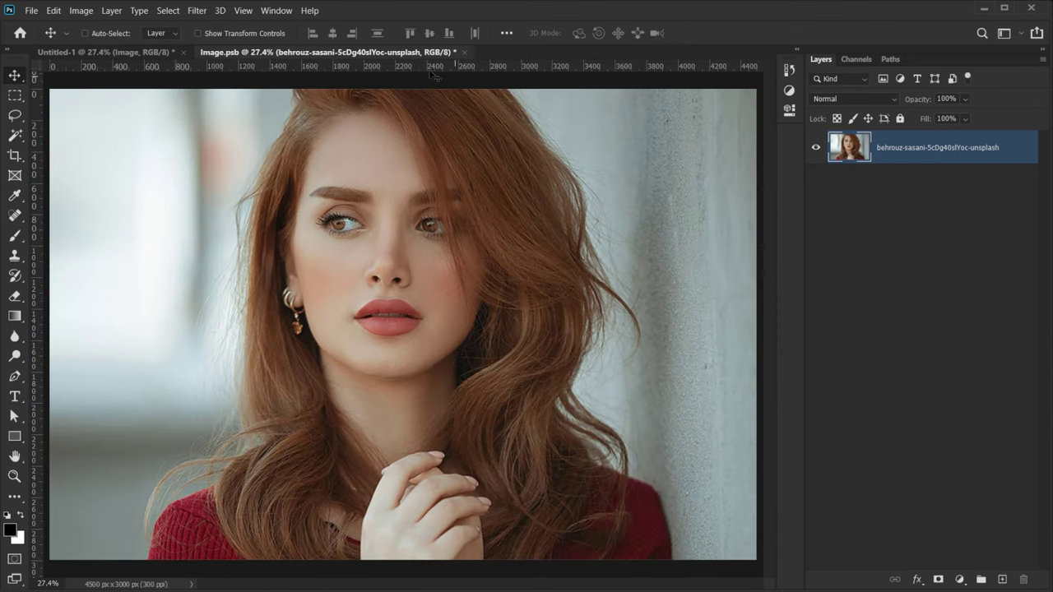
# Close the Image.psb smart object contents, saving the changes.
pyautogui.click(464, 52)
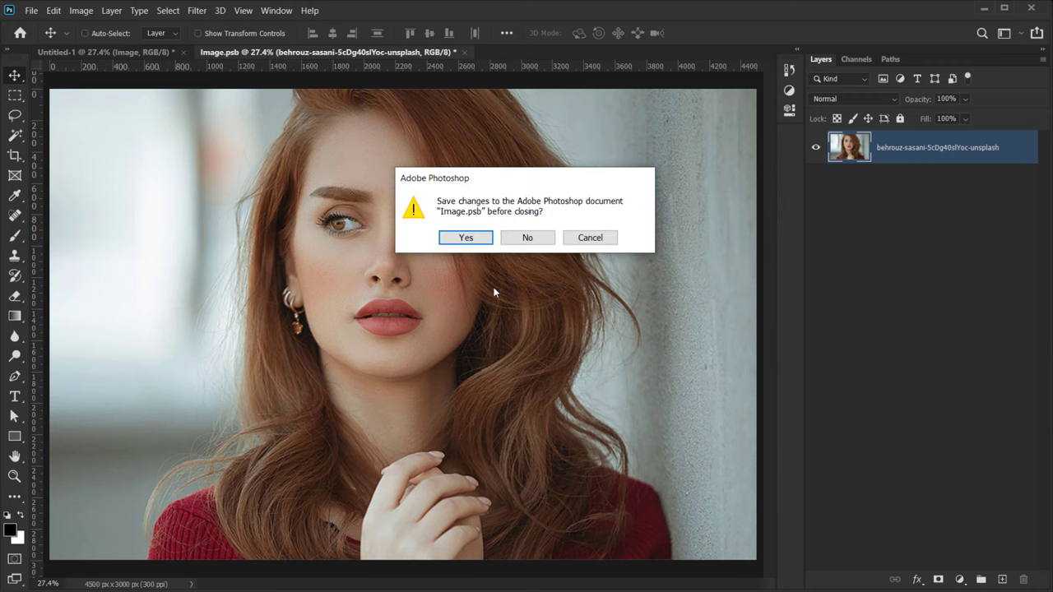
pyautogui.click(466, 239)
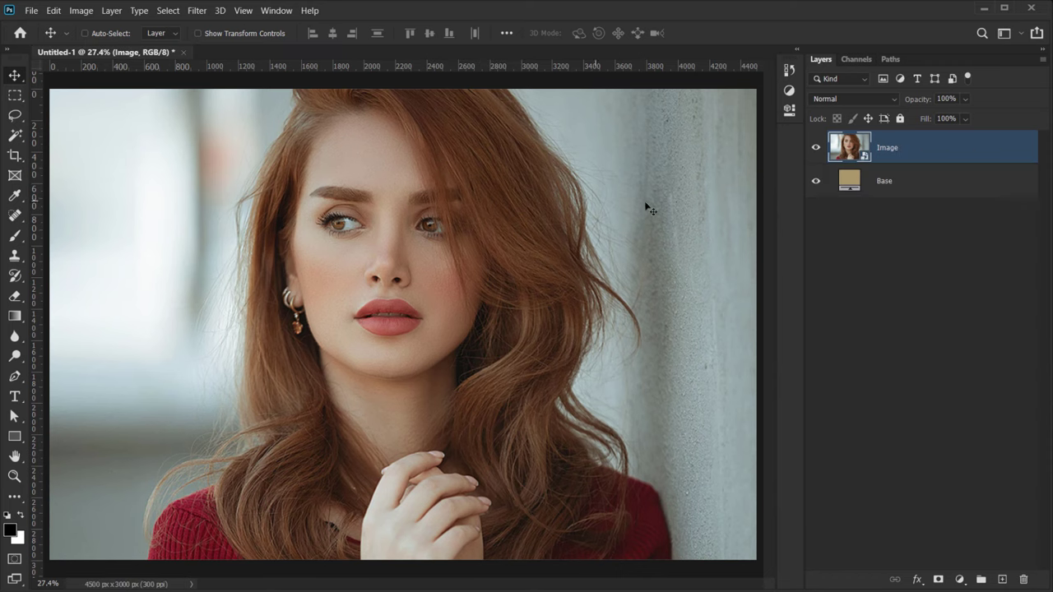
# Duplicate the Image layer as a layer named Color and hide the duplicate.
pyautogui.scroll(-2, 475, 283)
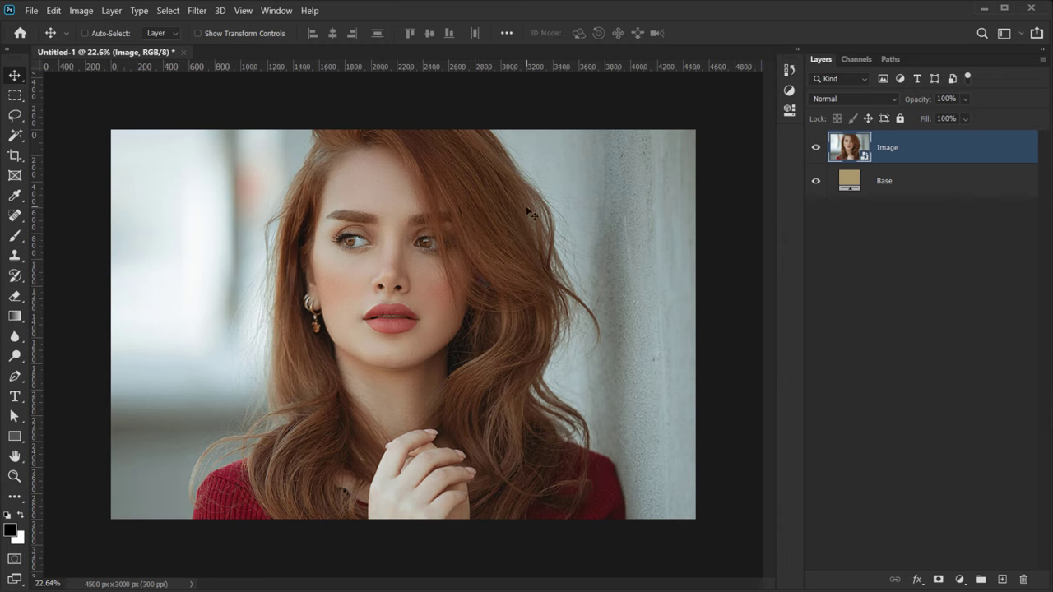
pyautogui.hotkey('ctrl', 'j')
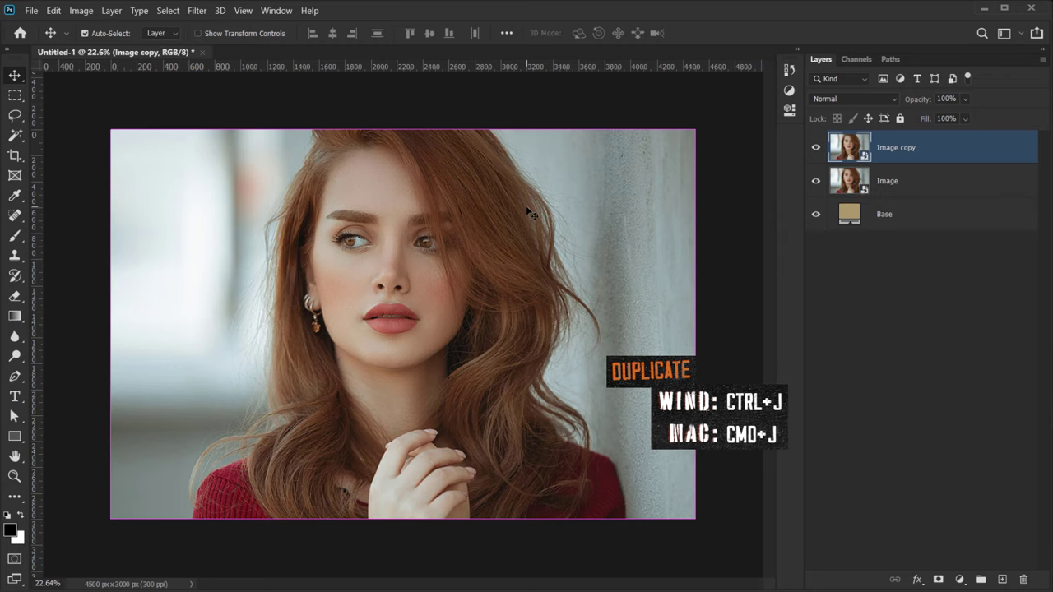
pyautogui.doubleClick(895, 146)
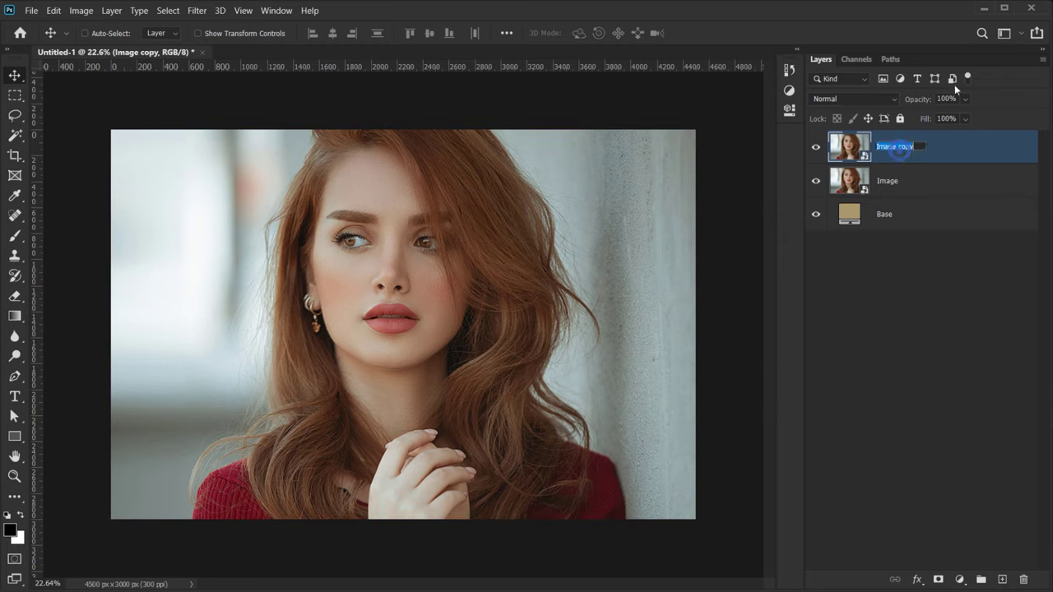
pyautogui.write('Color')
pyautogui.press('Return')
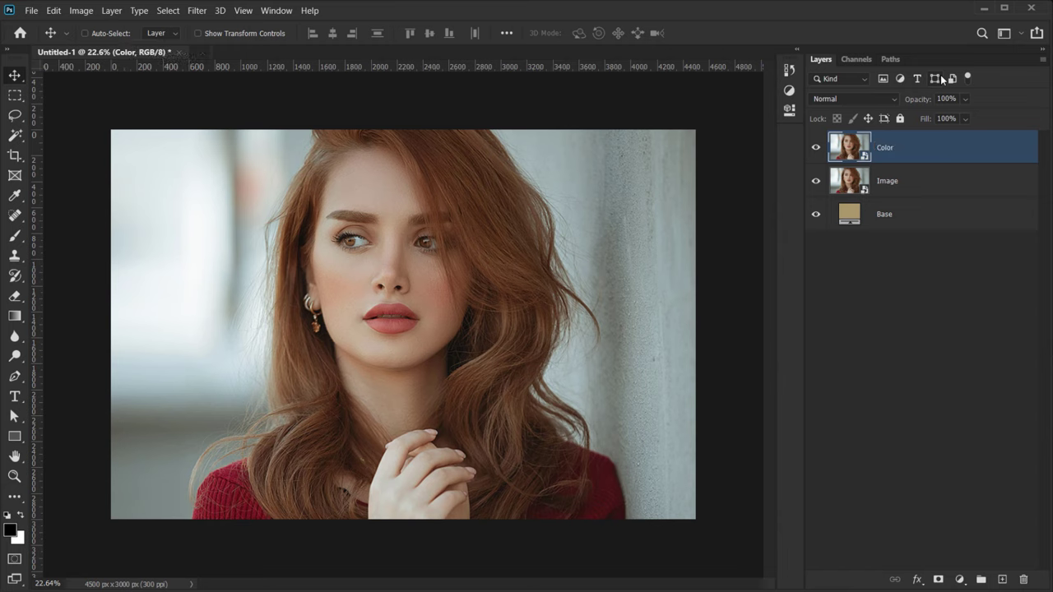
pyautogui.click(816, 148)
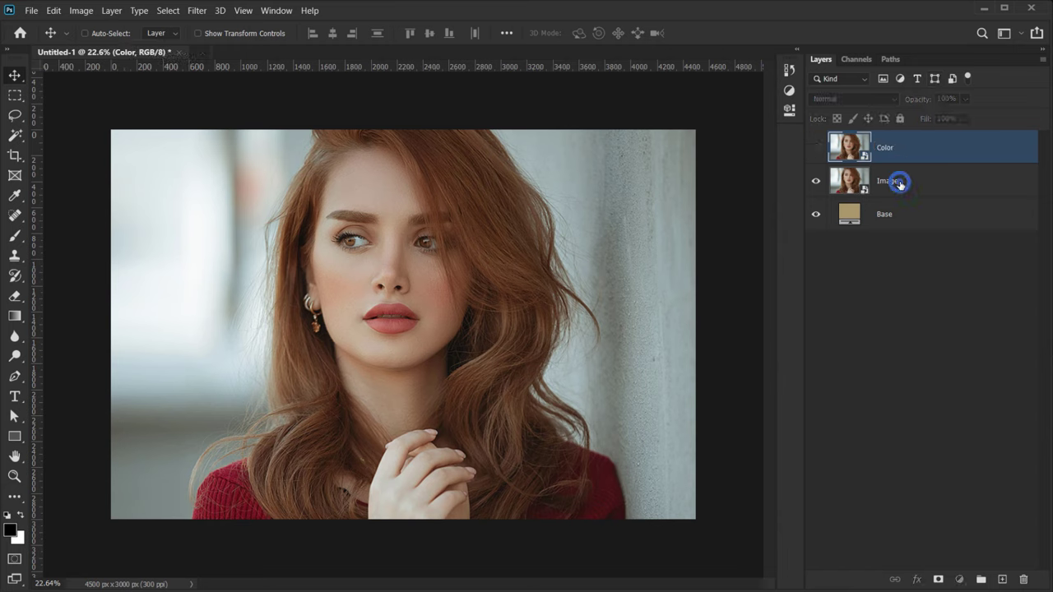
# Desaturate the Image layer with a Hue/Saturation adjustment at saturation -100 and delete its smart filter mask.
pyautogui.click(900, 179)
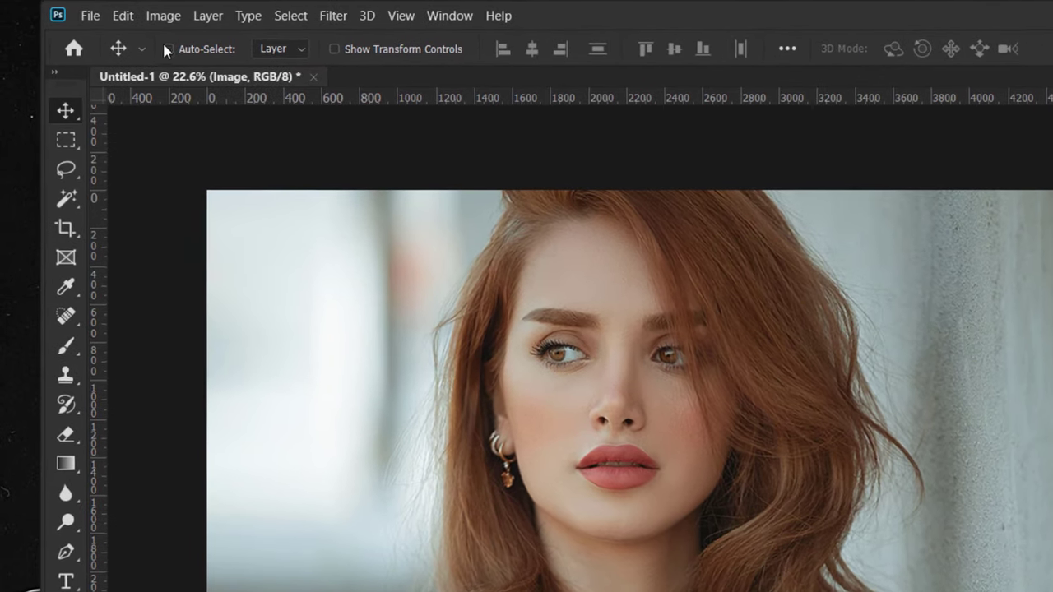
pyautogui.click(80, 10)
pyautogui.moveTo(156, 68)
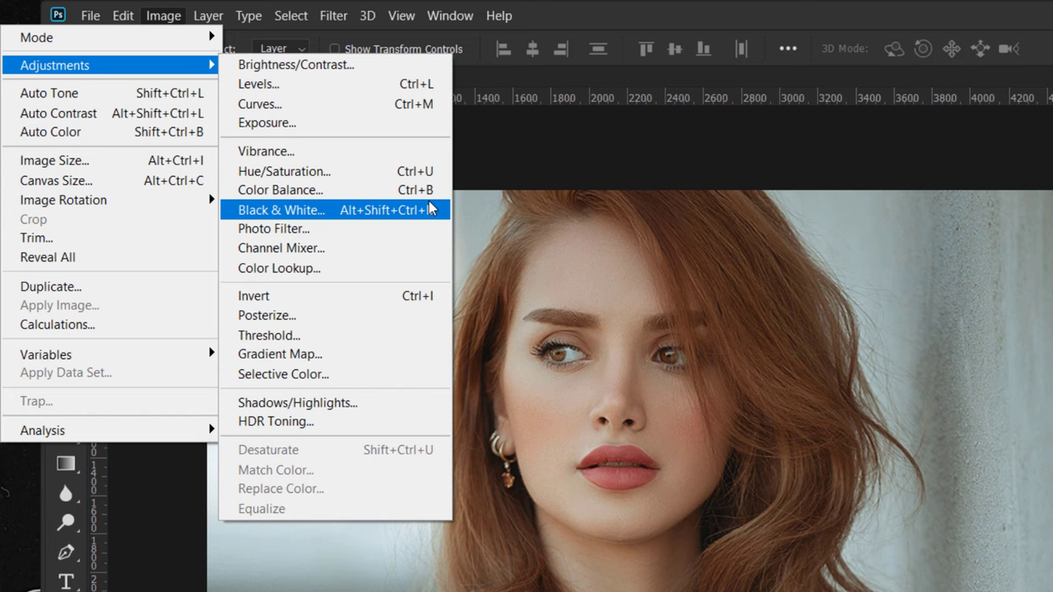
pyautogui.click(277, 173)
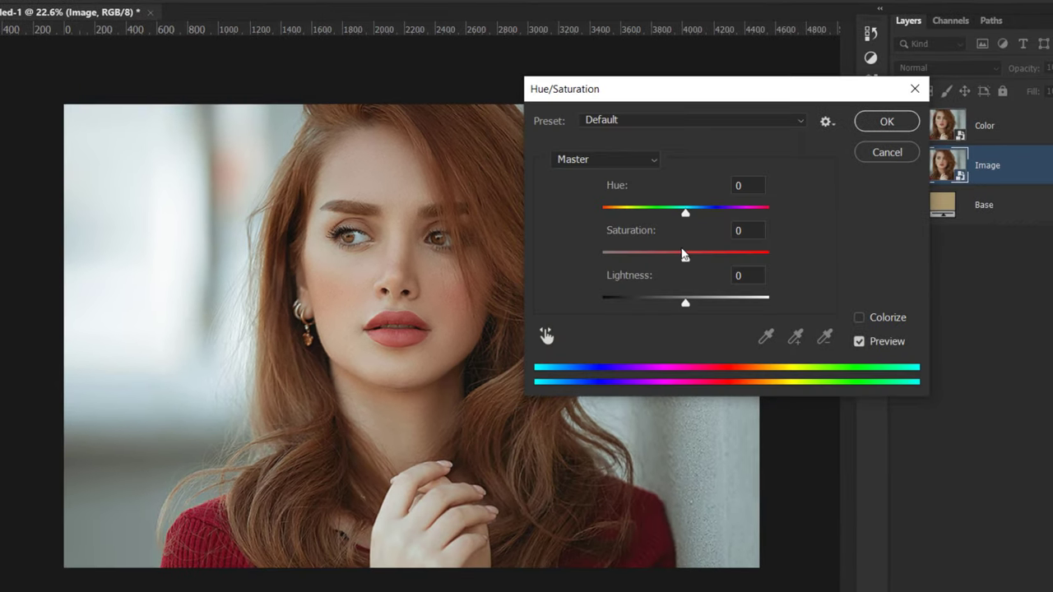
pyautogui.moveTo(686, 260); pyautogui.dragTo(547, 262)
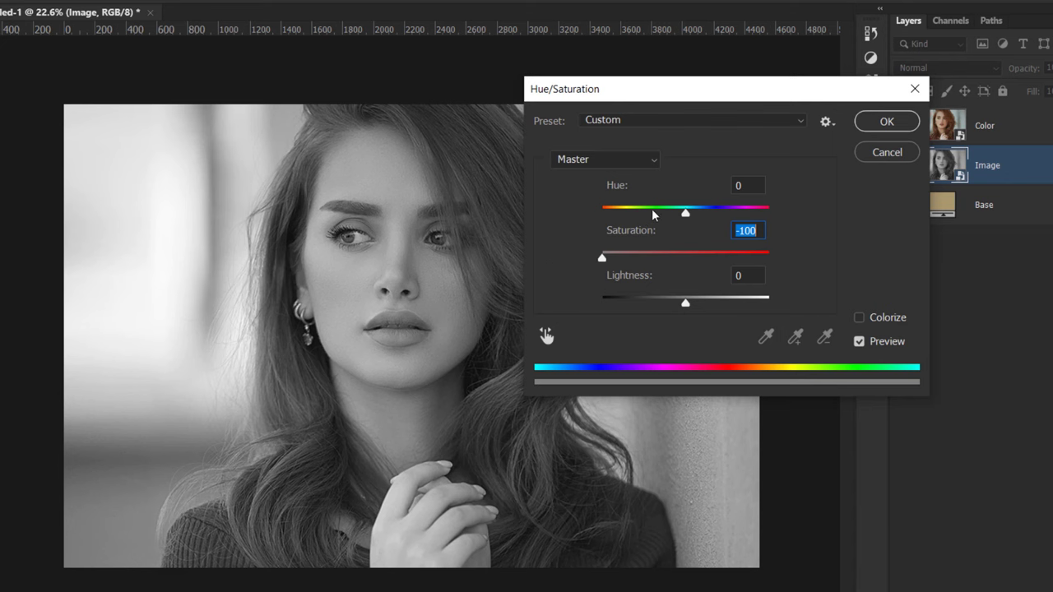
pyautogui.click(875, 123)
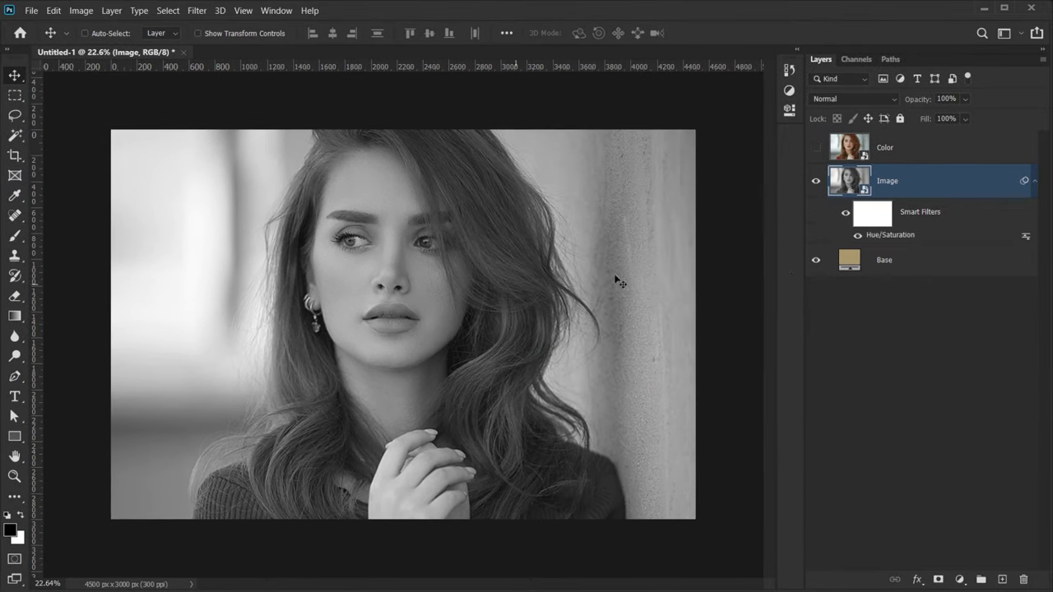
pyautogui.moveTo(877, 220); pyautogui.dragTo(1022, 578)
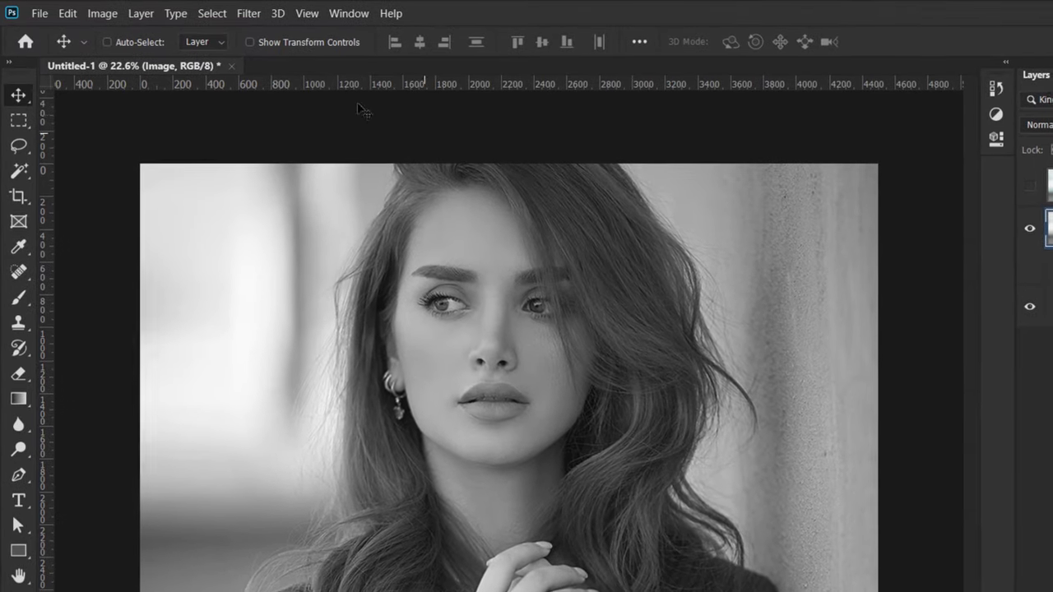
# Open the Filter Gallery's Diffuse Glow effect for the Image layer and fit the whole portrait in the preview.
pyautogui.click(249, 14)
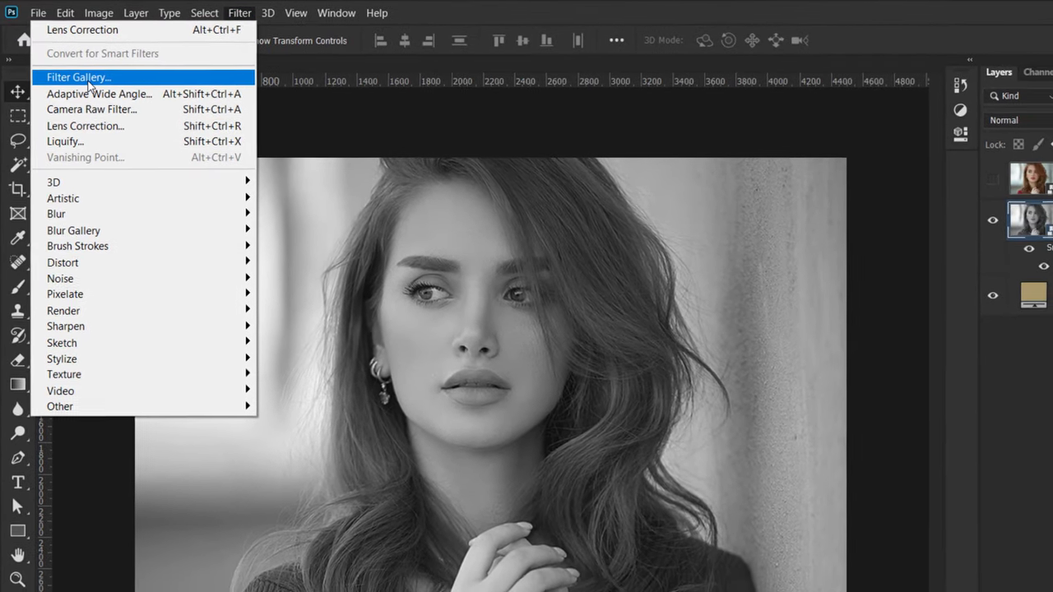
pyautogui.click(82, 81)
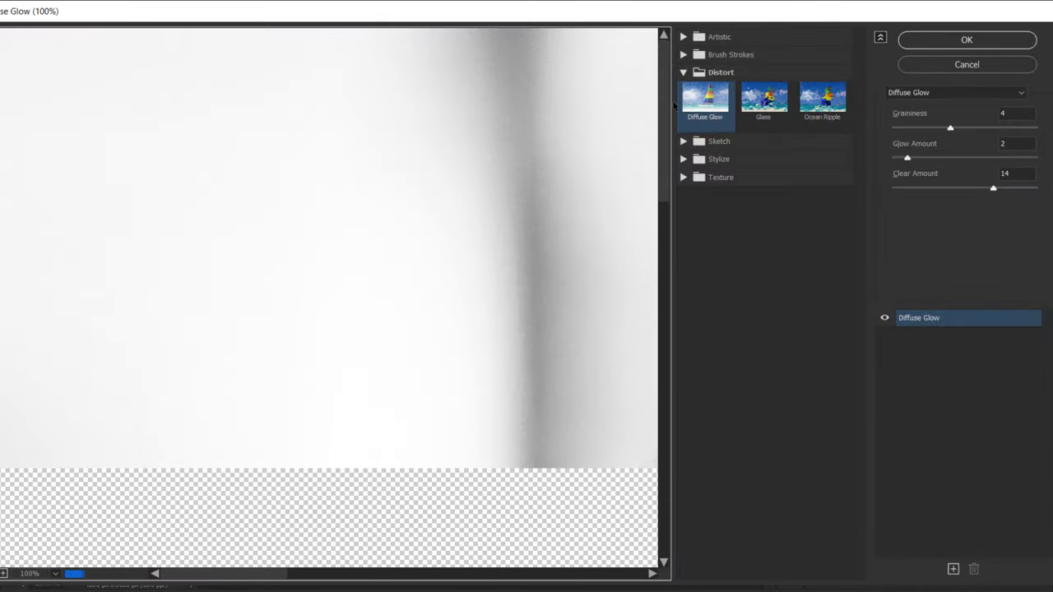
pyautogui.click(683, 72)
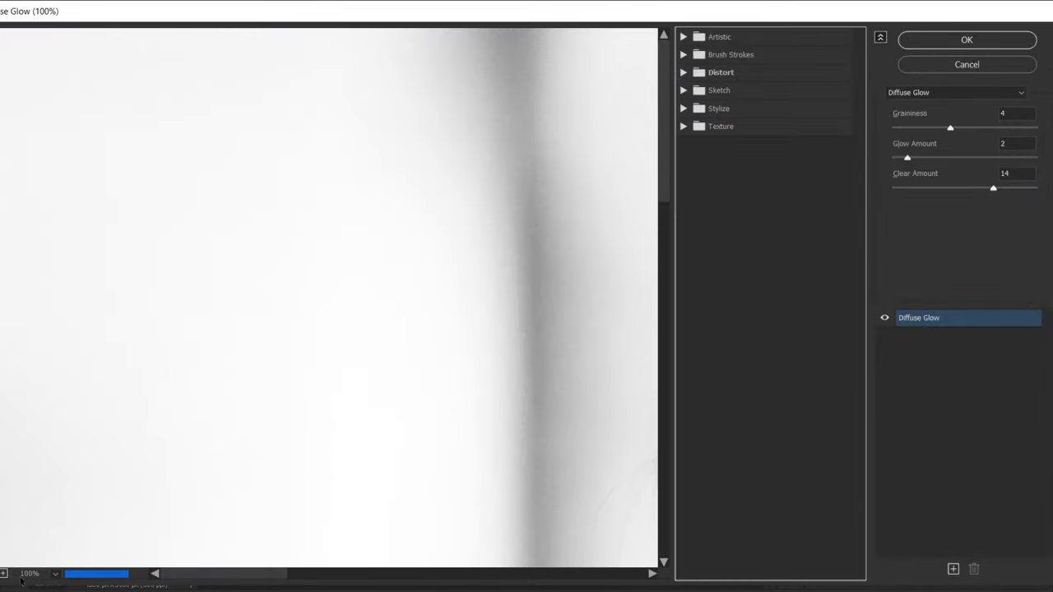
pyautogui.click(56, 574)
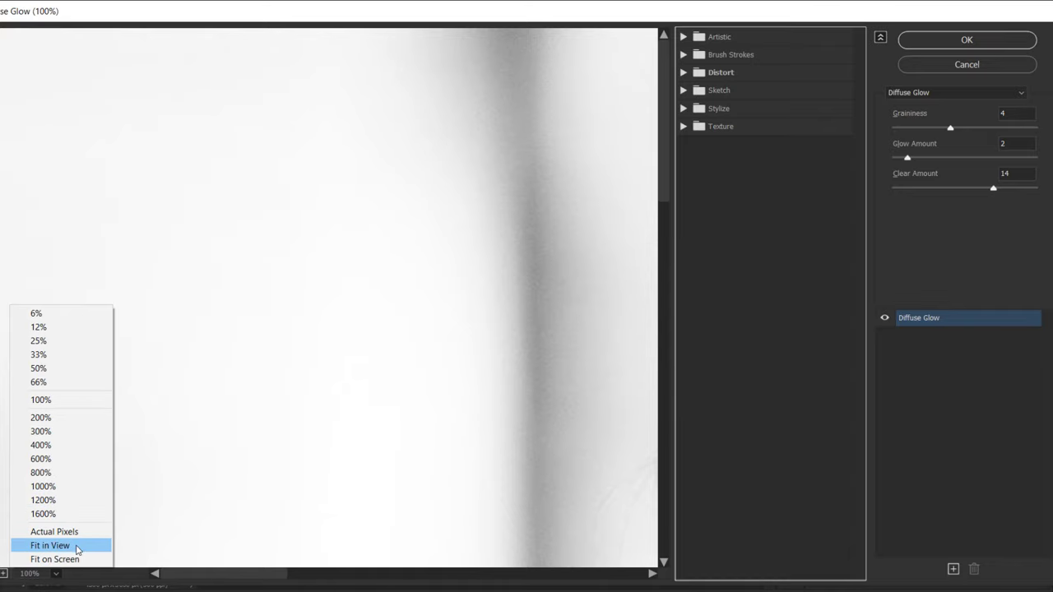
pyautogui.click(66, 547)
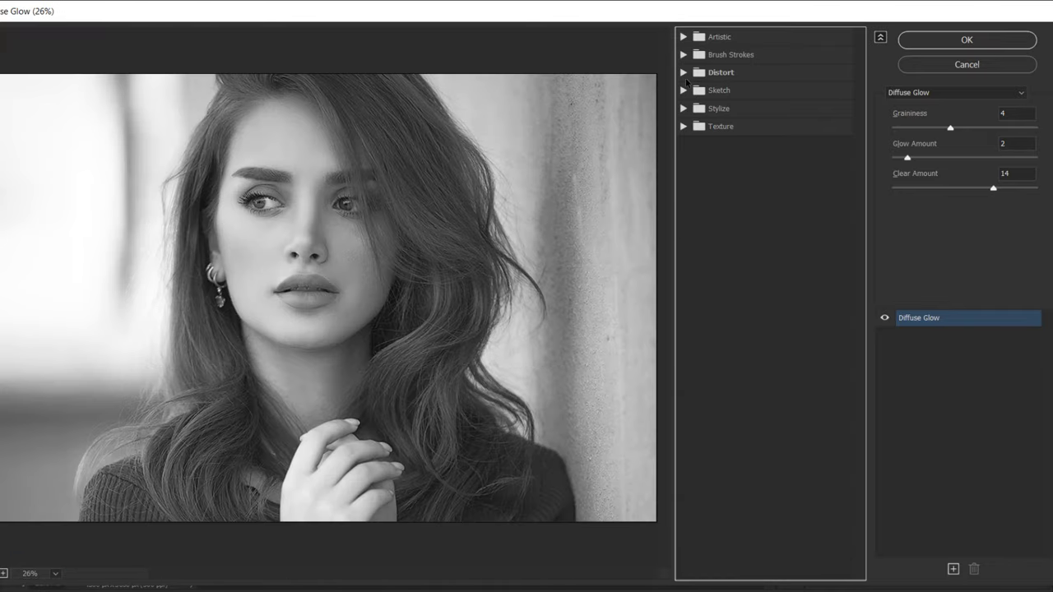
pyautogui.click(691, 74)
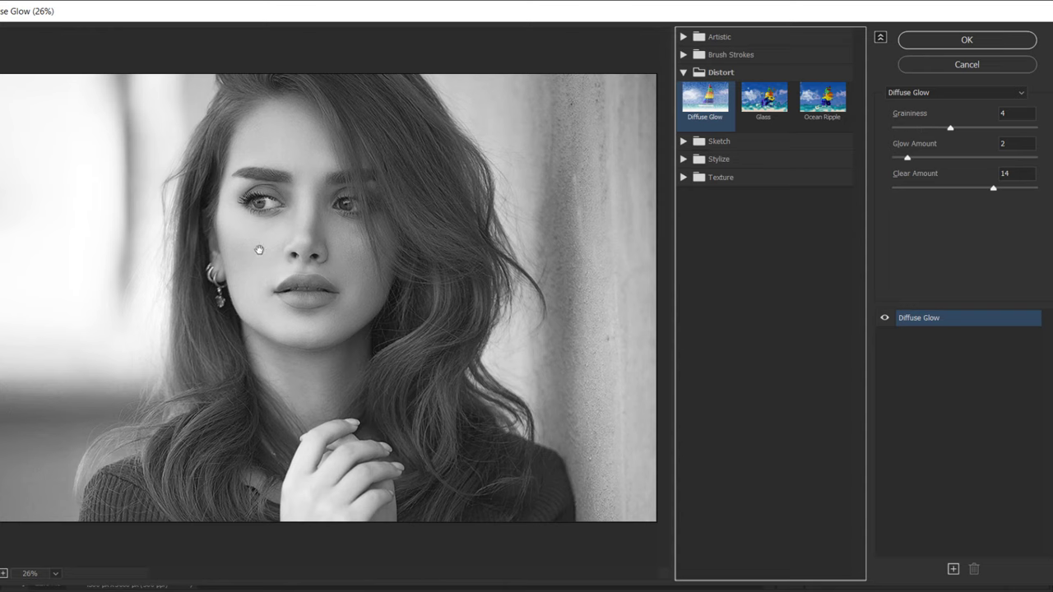
# Try a Diffuse Glow graininess of 10 on the face, and return the graininess to 4.
pyautogui.press('alt')
pyautogui.keyDown('alt'); pyautogui.click(285, 227); pyautogui.keyUp('alt')
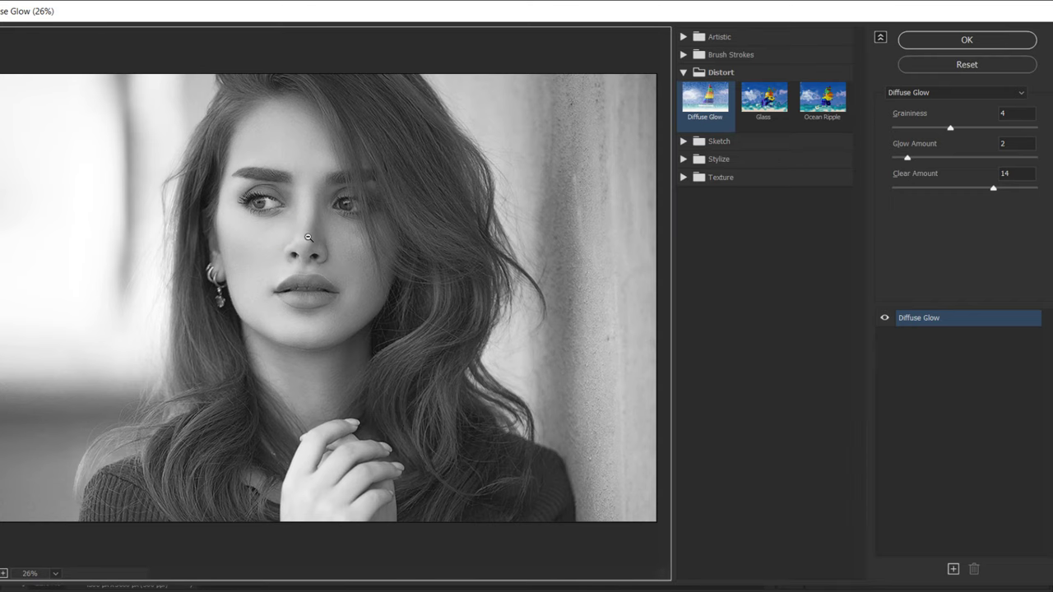
pyautogui.keyDown('ctrl'); pyautogui.click(307, 236); pyautogui.keyUp('ctrl')
pyautogui.keyDown('ctrl'); pyautogui.click(306, 229); pyautogui.keyUp('ctrl')
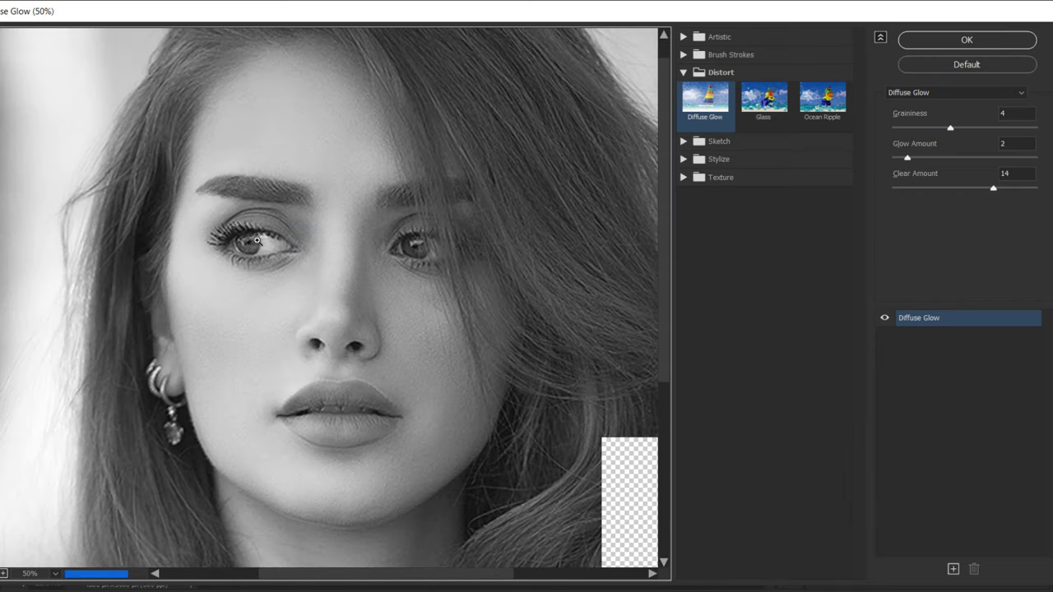
pyautogui.keyDown('ctrl'); pyautogui.click(257, 240); pyautogui.keyUp('ctrl')
pyautogui.moveTo(463, 304); pyautogui.dragTo(334, 233)
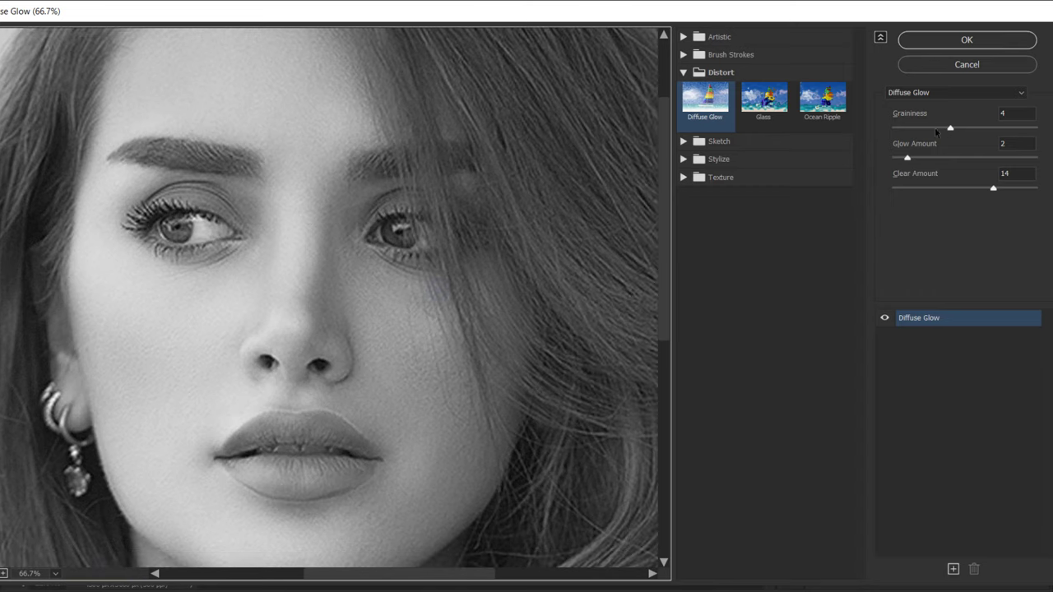
pyautogui.moveTo(950, 130); pyautogui.dragTo(1039, 130)
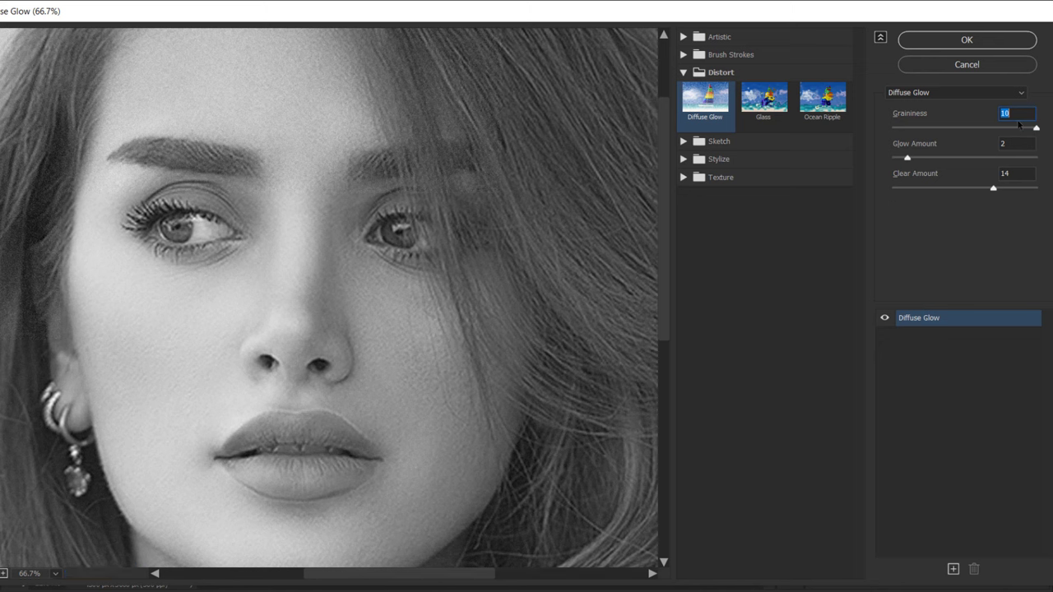
pyautogui.write('4')
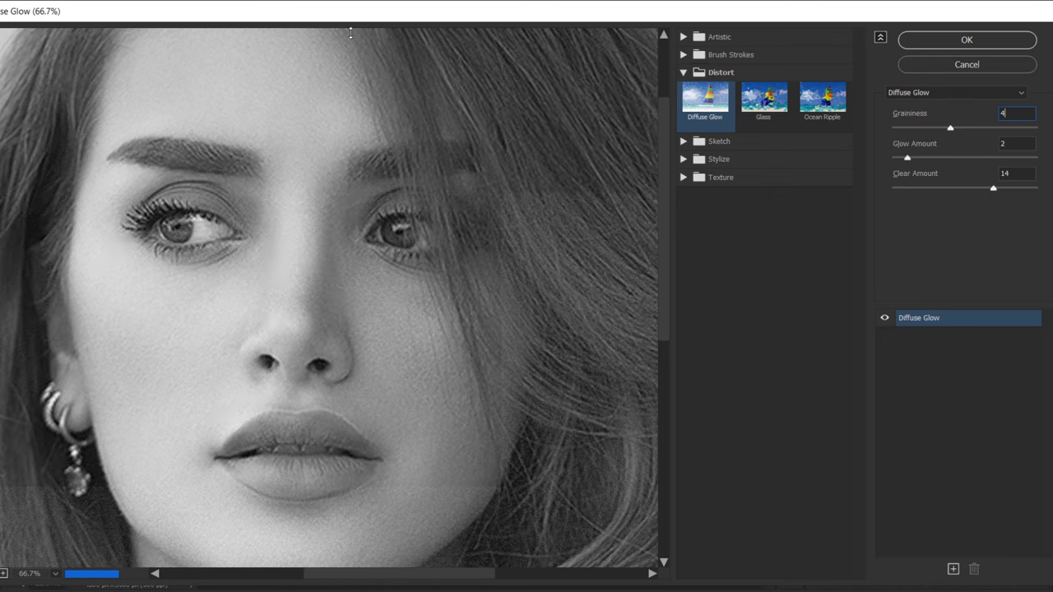
# Try a Diffuse Glow amount of 4 and compare the portrait with the effect off and on.
pyautogui.keyDown('alt'); pyautogui.click(284, 244); pyautogui.keyUp('alt')
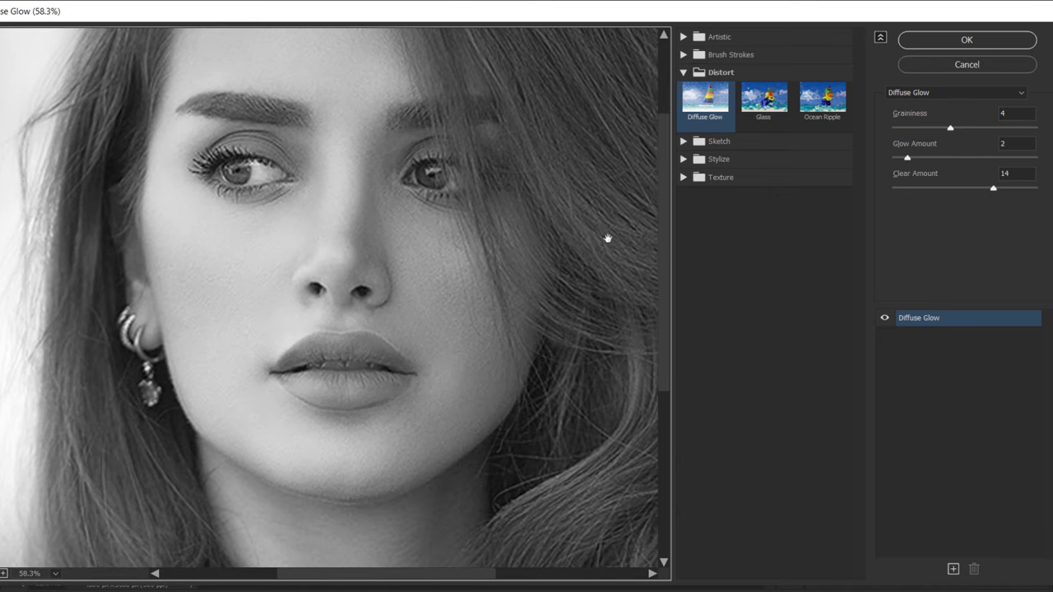
pyautogui.moveTo(398, 245); pyautogui.dragTo(369, 236)
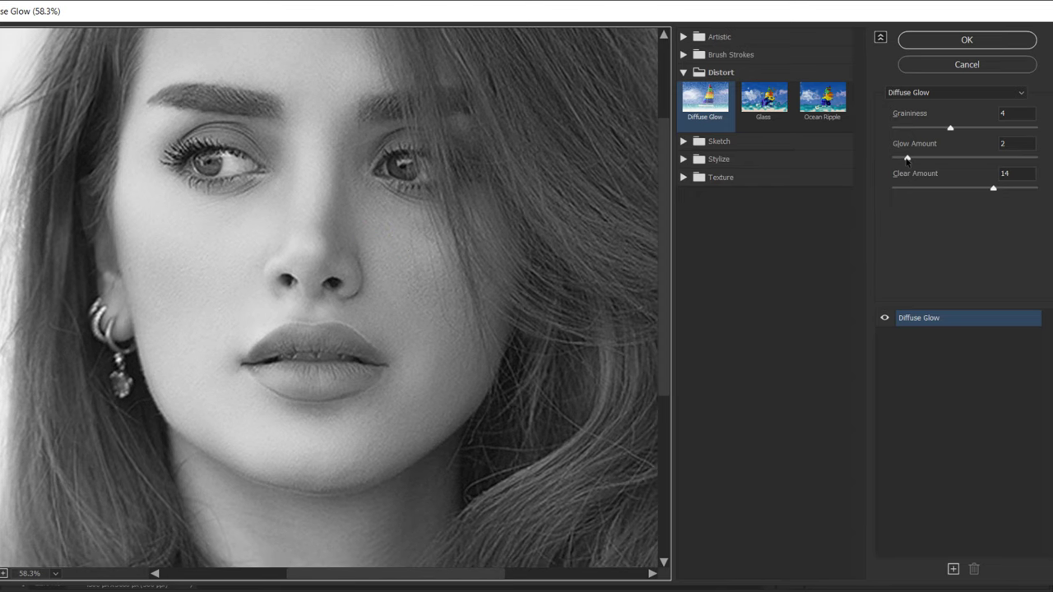
pyautogui.moveTo(907, 157); pyautogui.dragTo(919, 158)
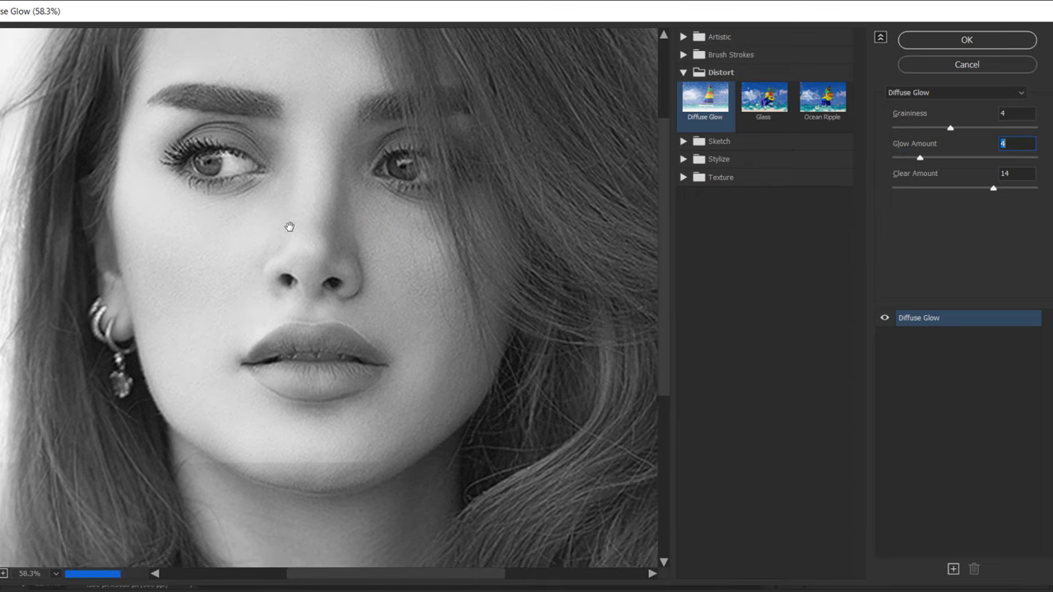
pyautogui.scroll(-4, 290, 227)
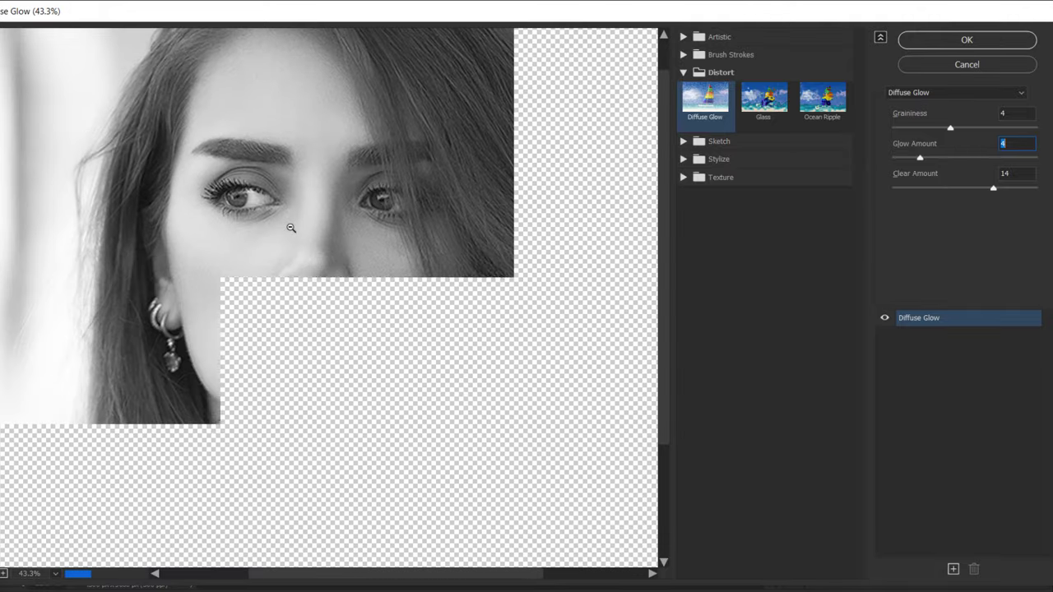
pyautogui.scroll(-3, 255, 184)
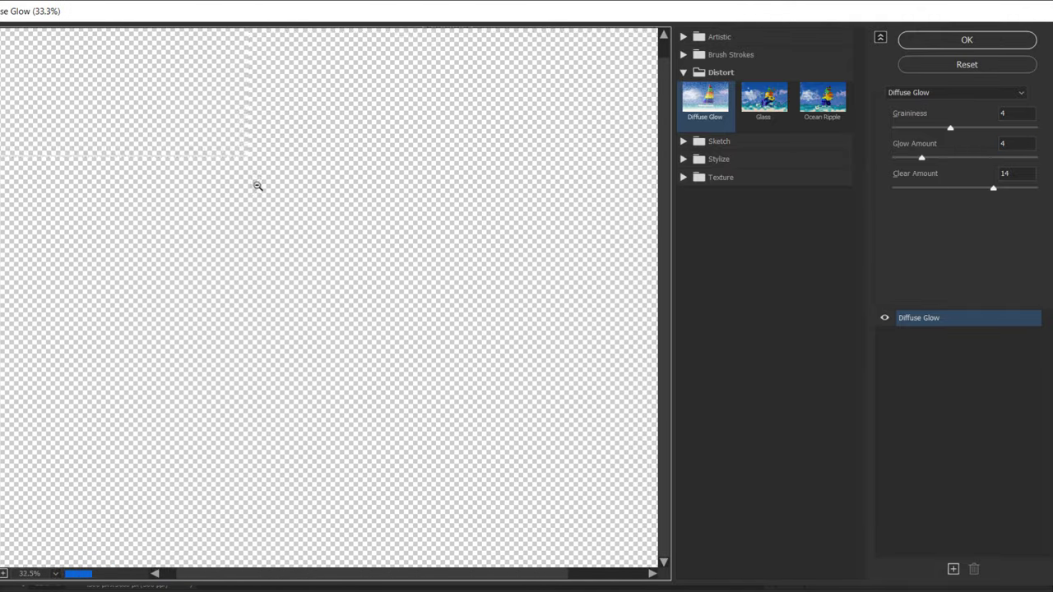
pyautogui.scroll(-1, 257, 185)
pyautogui.click(885, 317)
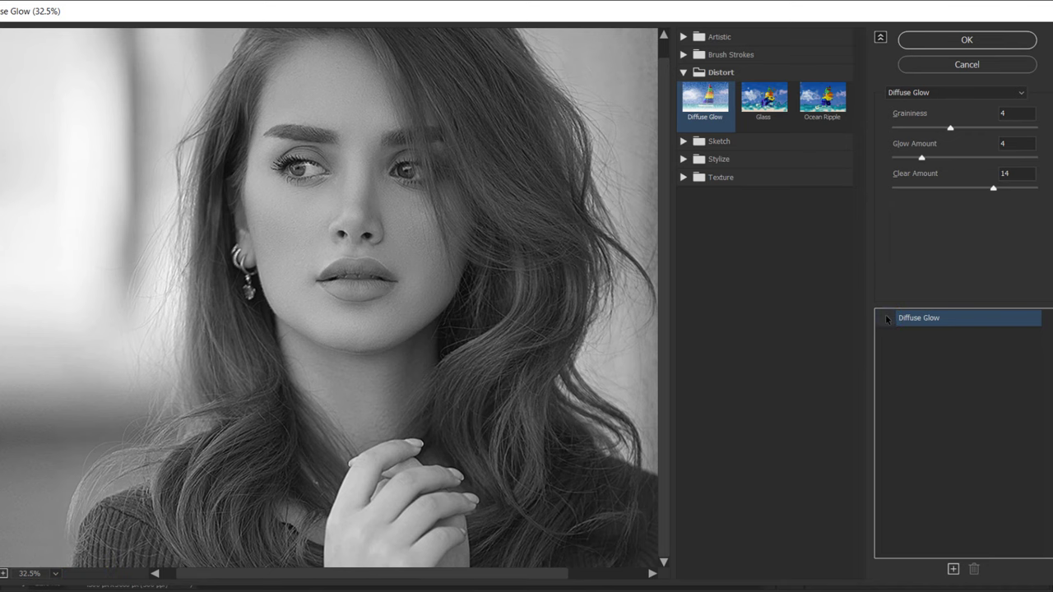
pyautogui.click(886, 317)
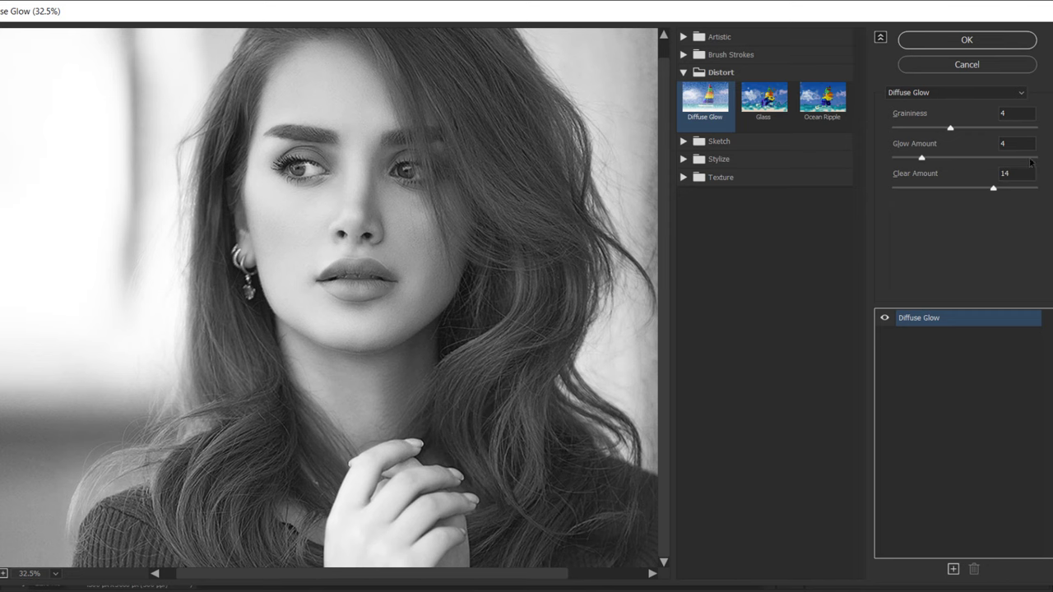
# Set the Diffuse Glow effect's Glow Amount to 3 and its Clear Amount to 15.
pyautogui.click(1009, 145)
pyautogui.write('3')
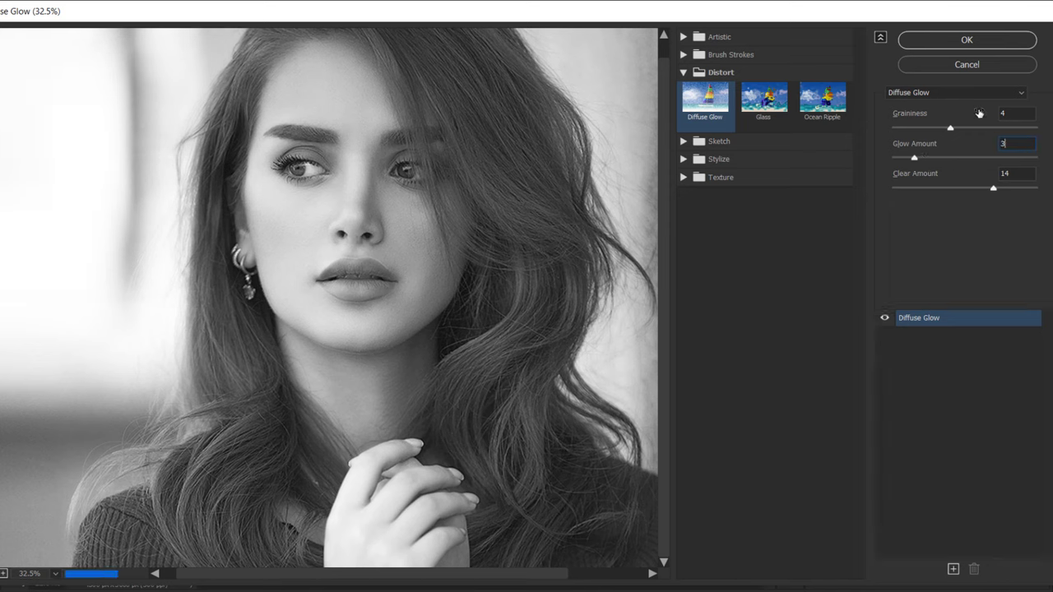
pyautogui.moveTo(994, 191)
pyautogui.mouseDown()
pyautogui.moveTo(880, 189)
pyautogui.moveTo(1033, 188)
pyautogui.moveTo(1000, 189)
pyautogui.mouseUp()
# Compare the portrait with and without Diffuse Glow, and apply the filter with a Glow Amount of 2.
pyautogui.click(884, 317)
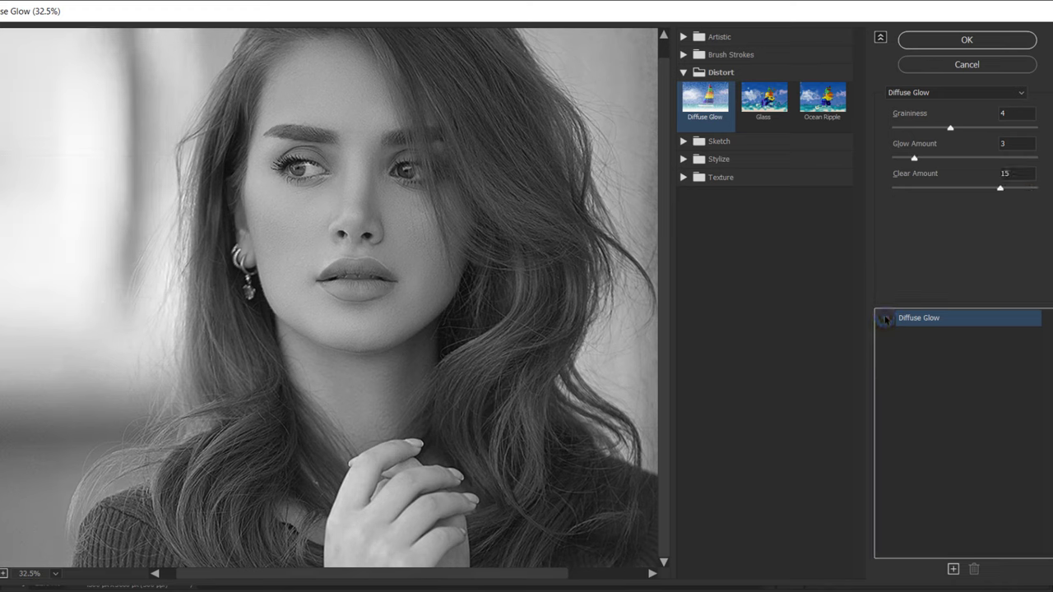
pyautogui.click(886, 318)
pyautogui.click(885, 318)
pyautogui.click(885, 318)
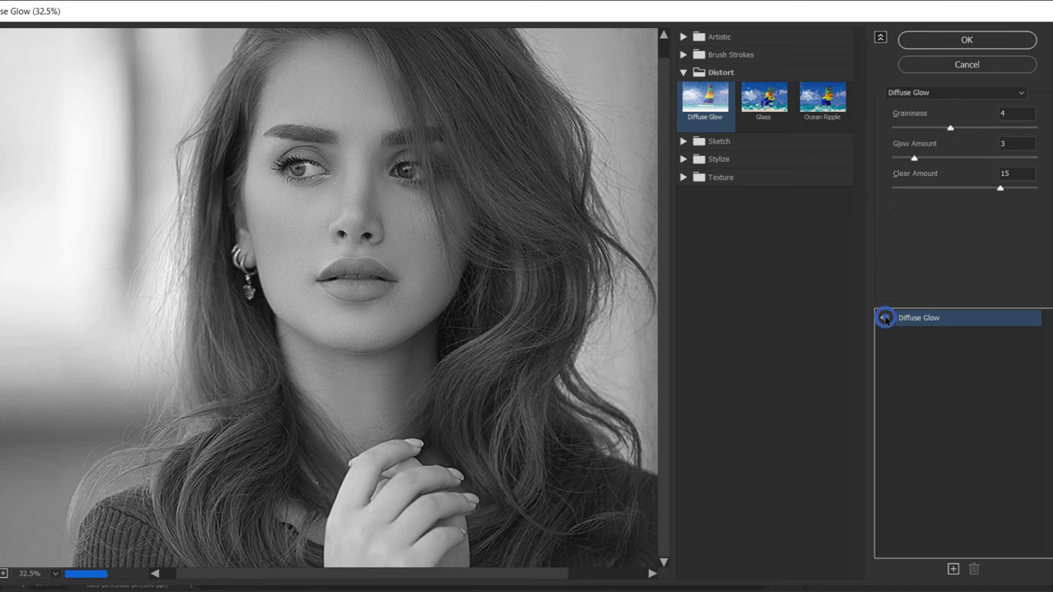
pyautogui.click(909, 163)
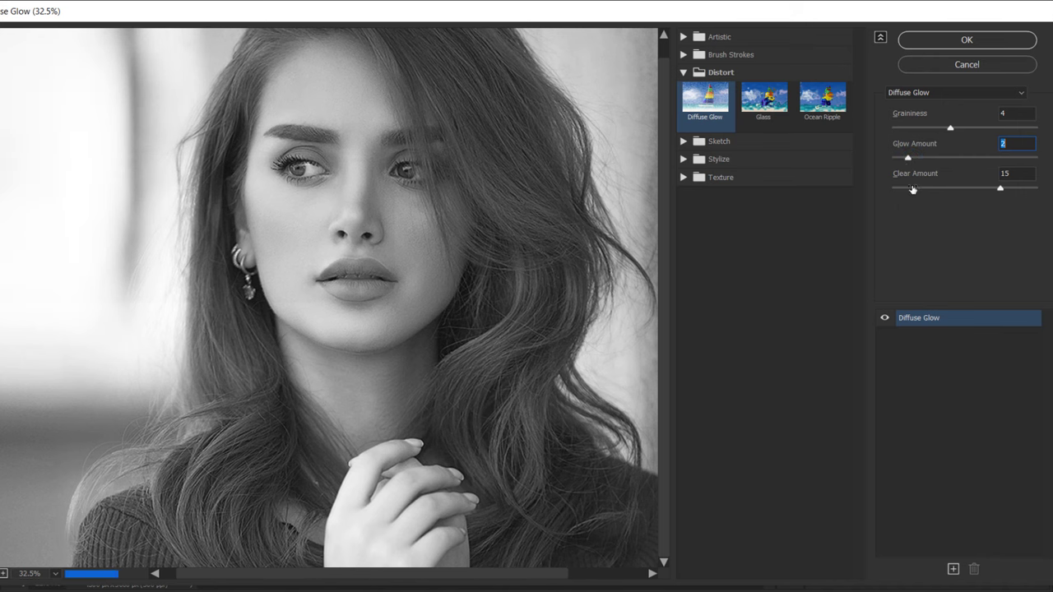
pyautogui.click(967, 41)
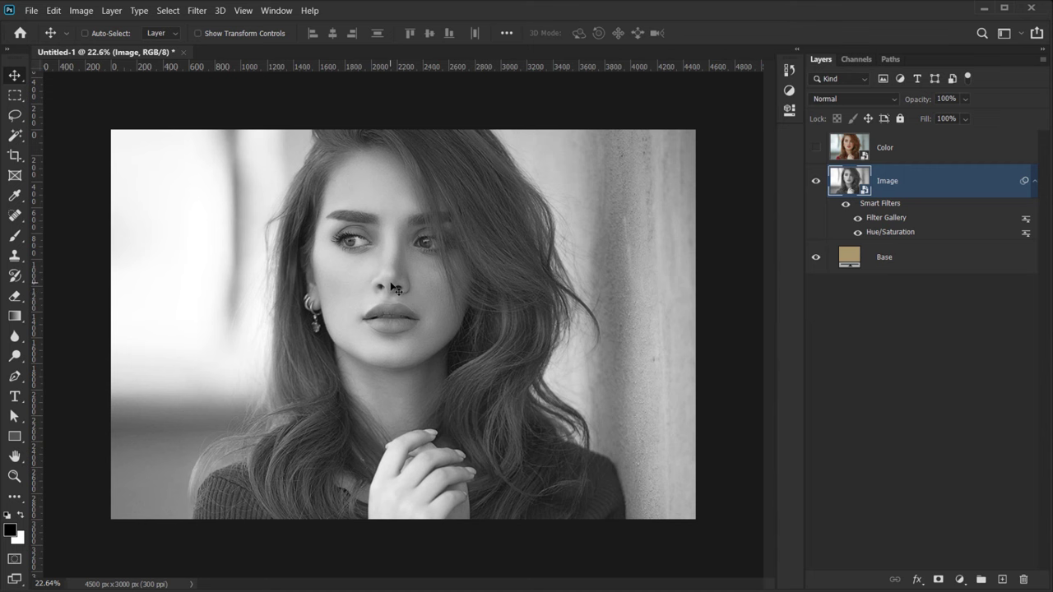
# Apply a Color Halftone filter with a maximum radius of 4 pixels to the Image layer.
pyautogui.scroll(3, 362, 280)
pyautogui.scroll(-1, 488, 349)
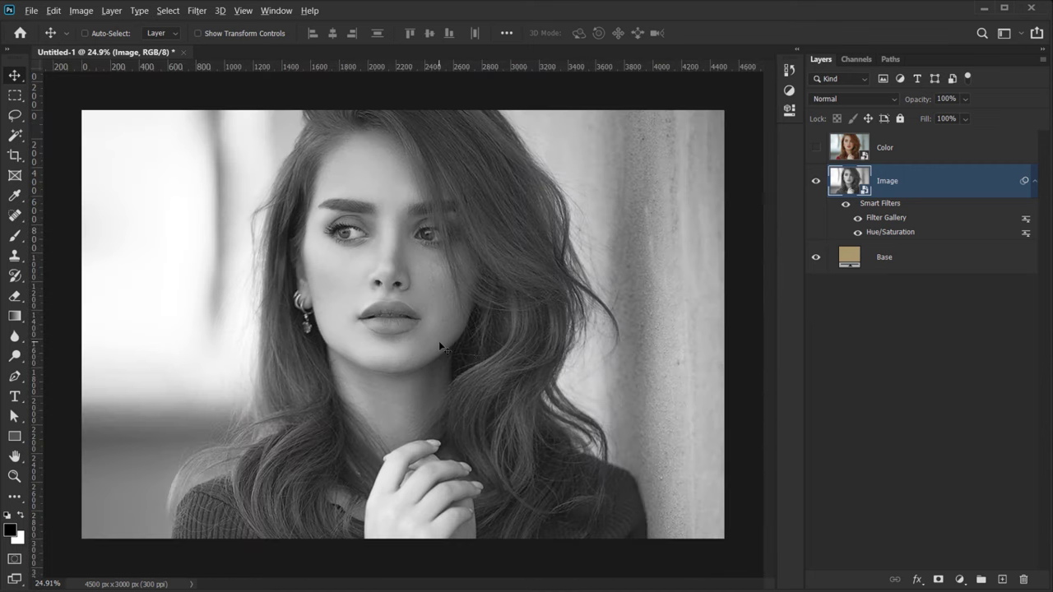
pyautogui.scroll(2, 440, 346)
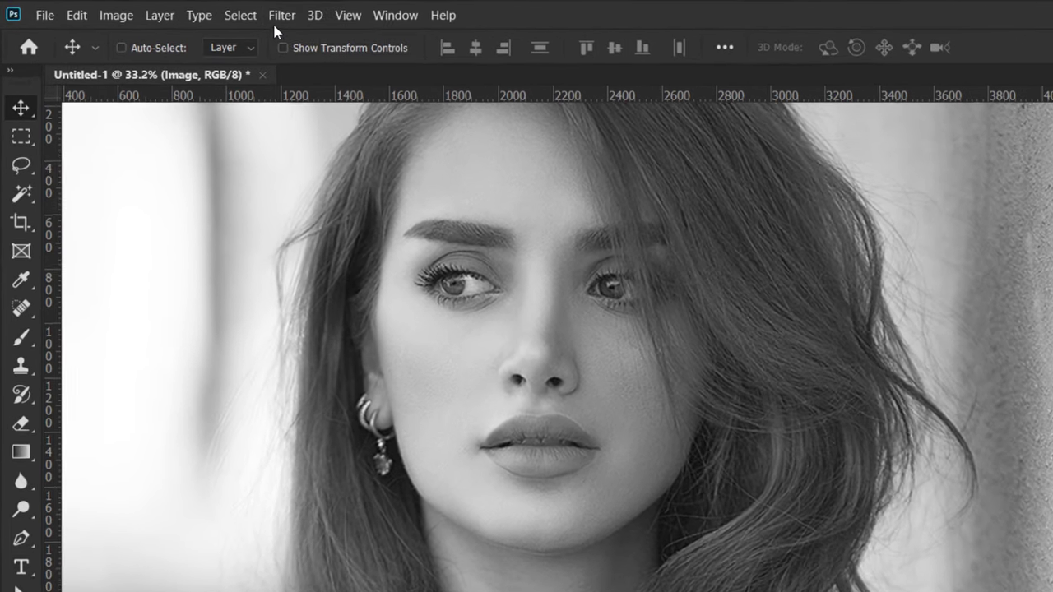
pyautogui.click(197, 11)
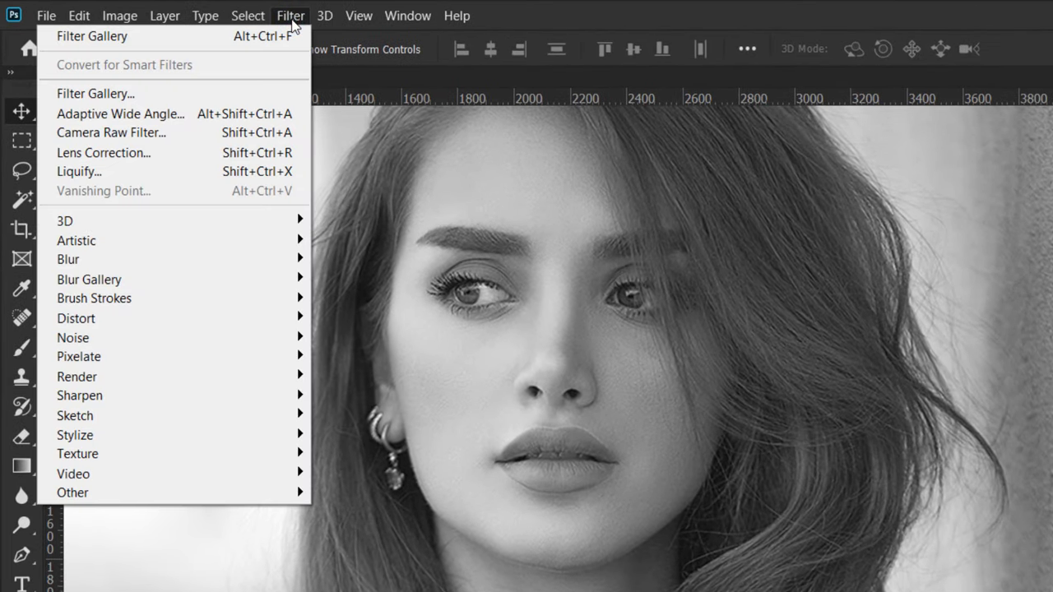
pyautogui.moveTo(132, 359)
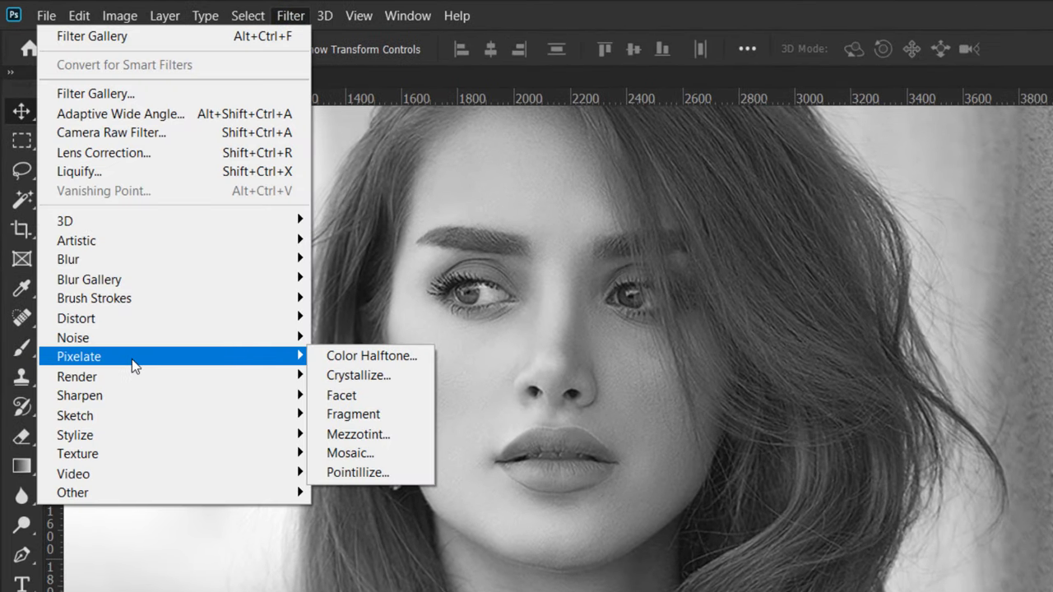
pyautogui.click(359, 363)
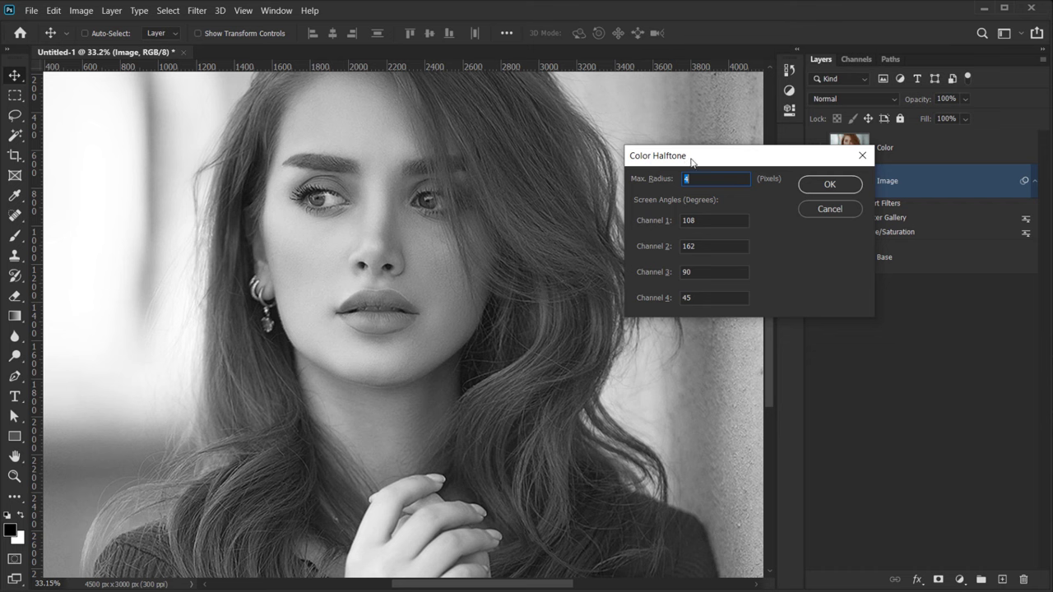
pyautogui.moveTo(691, 162); pyautogui.dragTo(621, 162)
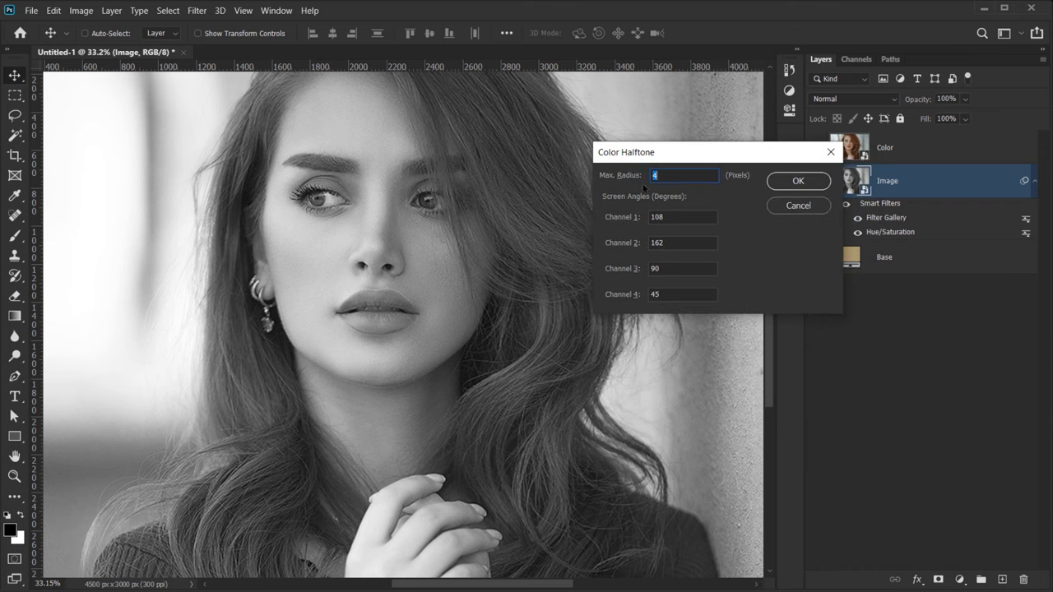
pyautogui.click(670, 176)
pyautogui.doubleClick(677, 176)
pyautogui.click(793, 188)
# Examine the halftone dot pattern across the portrait's face and hair up close and at full size.
pyautogui.scroll(2, 302, 297)
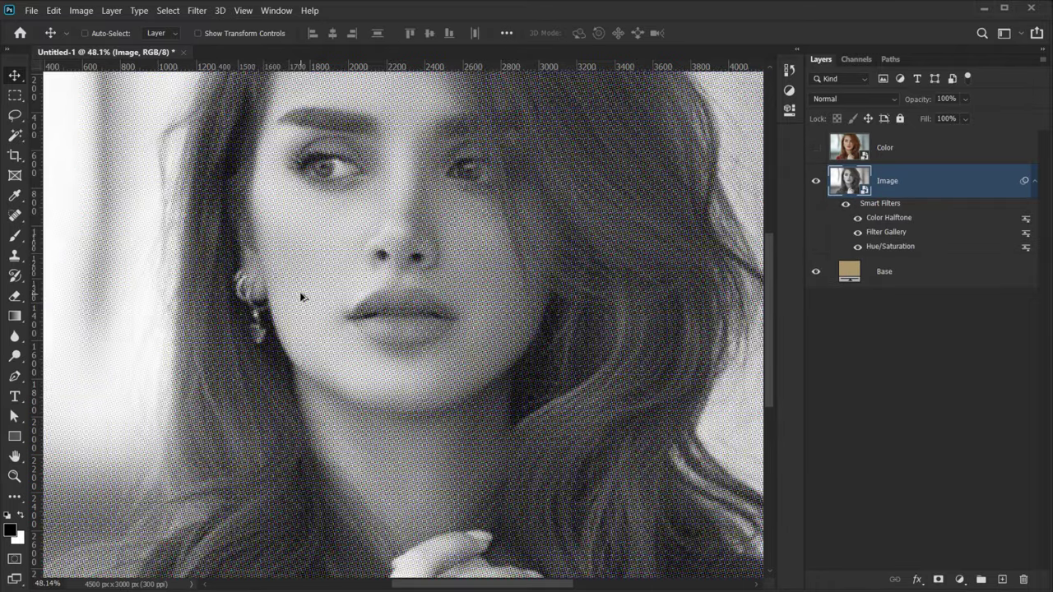
pyautogui.scroll(4, 302, 297)
pyautogui.scroll(-5, 308, 293)
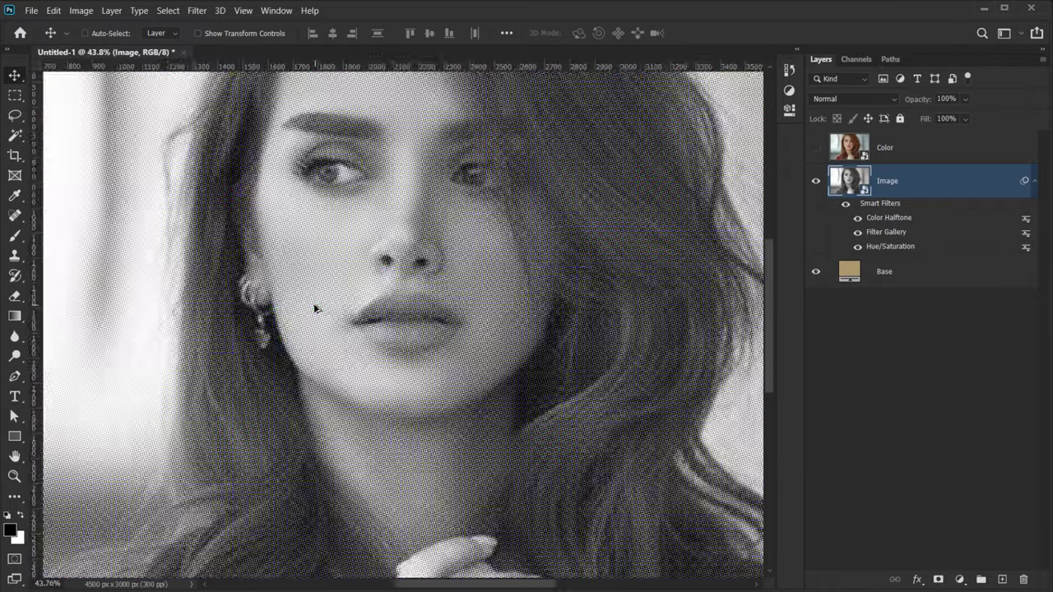
pyautogui.scroll(-3, 315, 308)
pyautogui.scroll(4, 651, 352)
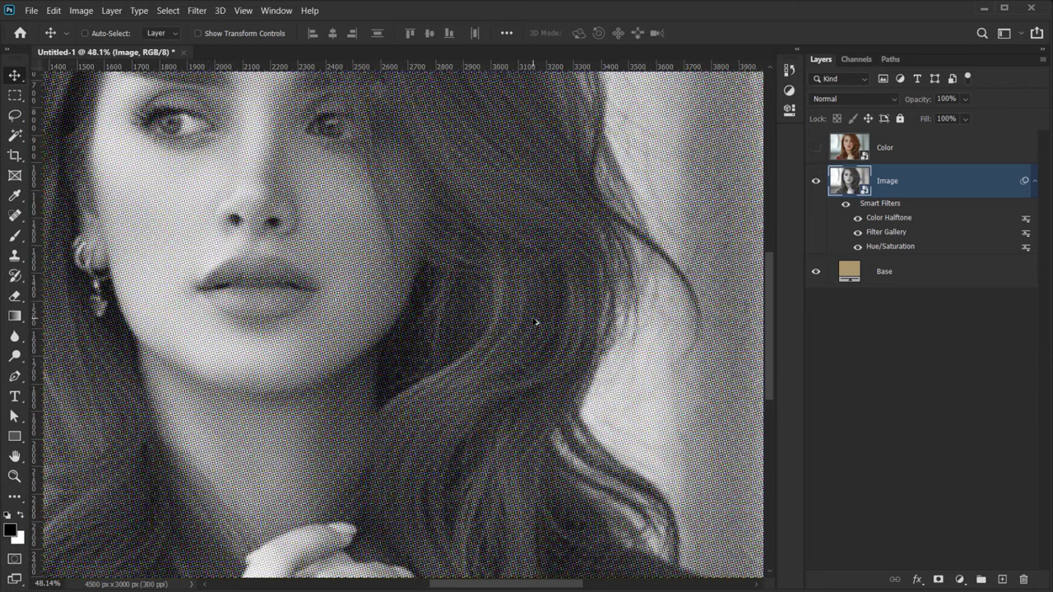
pyautogui.scroll(-3, 404, 310)
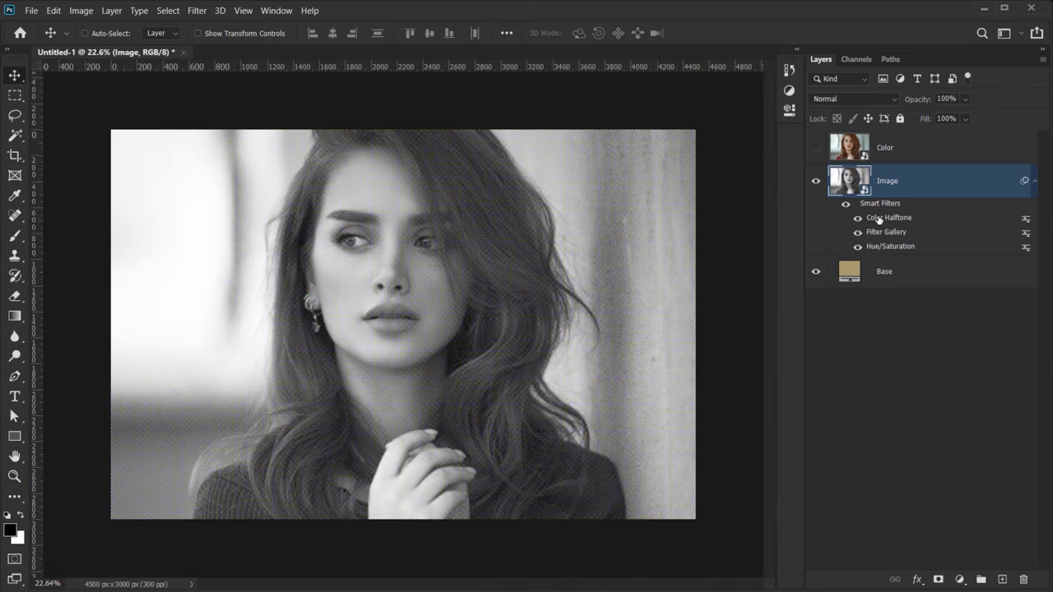
# Try the Hue blending mode for the Color Halftone smart filter, and set the mode to Soft Light.
pyautogui.click(1026, 220)
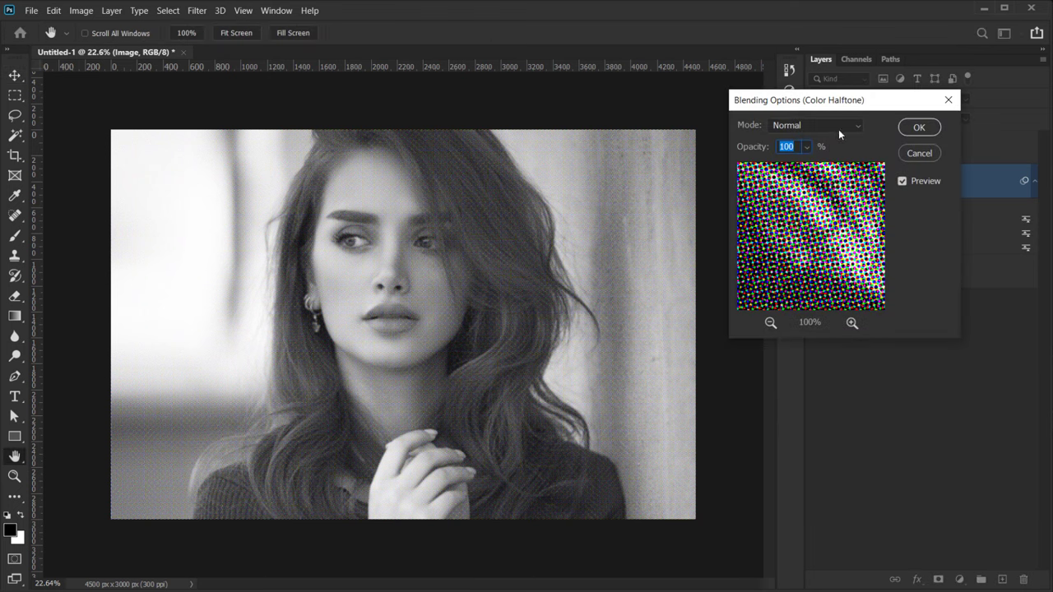
pyautogui.click(850, 127)
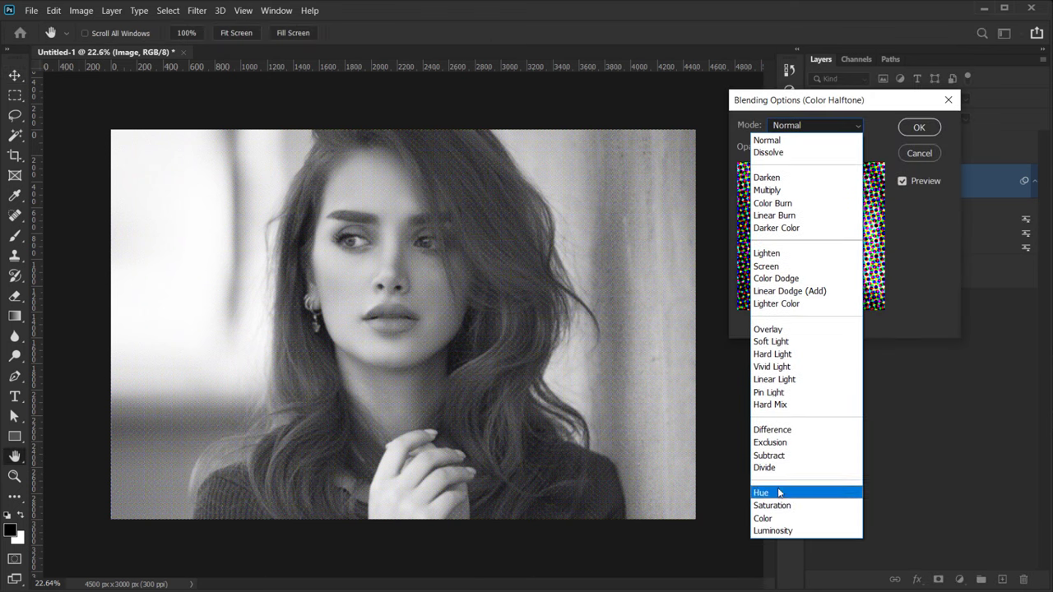
pyautogui.click(779, 493)
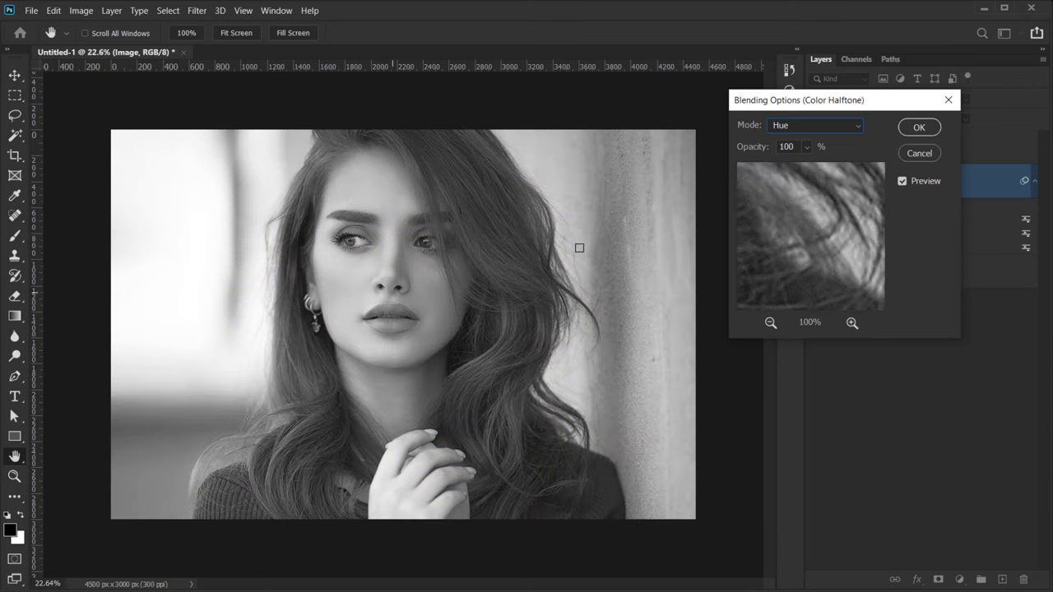
pyautogui.click(858, 125)
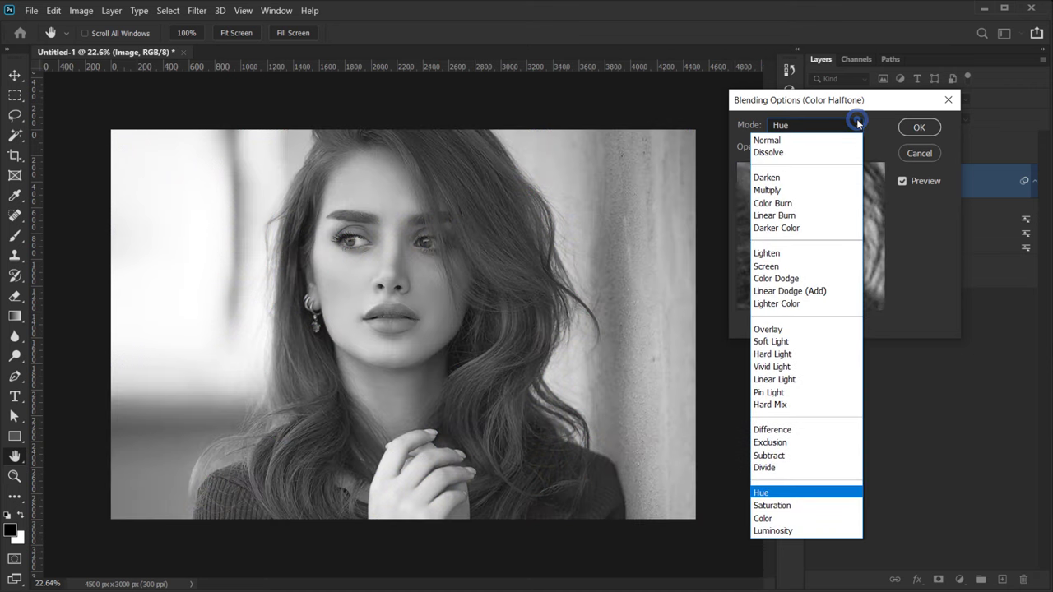
pyautogui.click(791, 336)
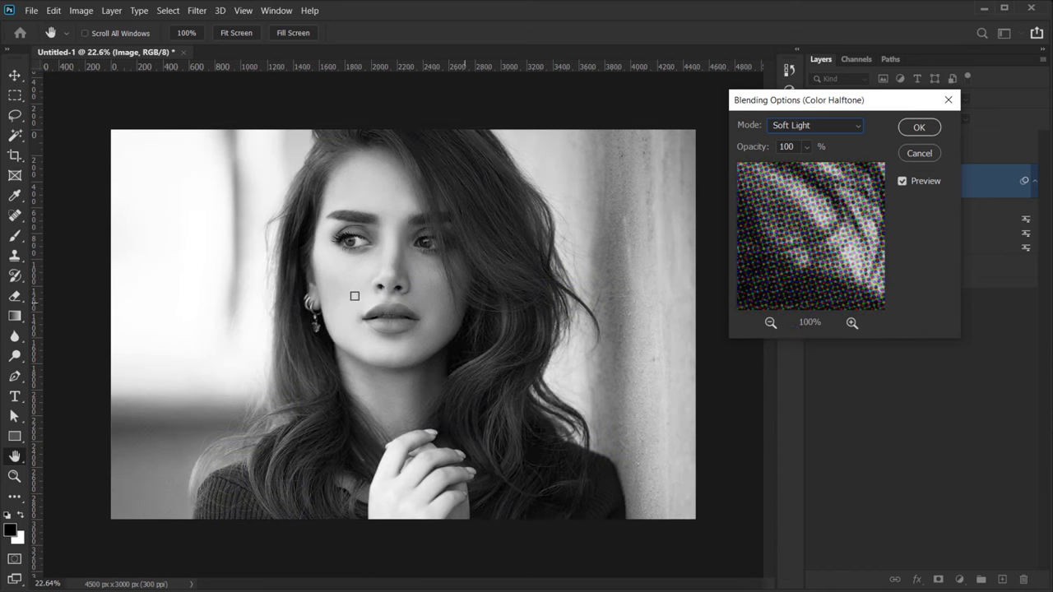
# Reduce the Color Halftone filter's blending opacity to 54% and accept the blending options.
pyautogui.click(807, 146)
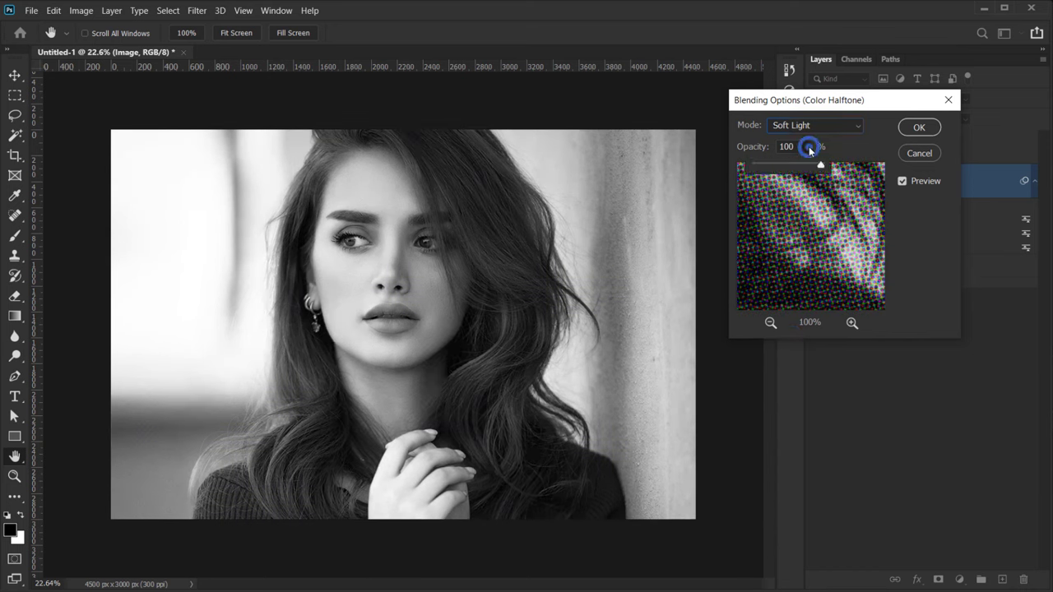
pyautogui.moveTo(823, 165); pyautogui.dragTo(796, 166)
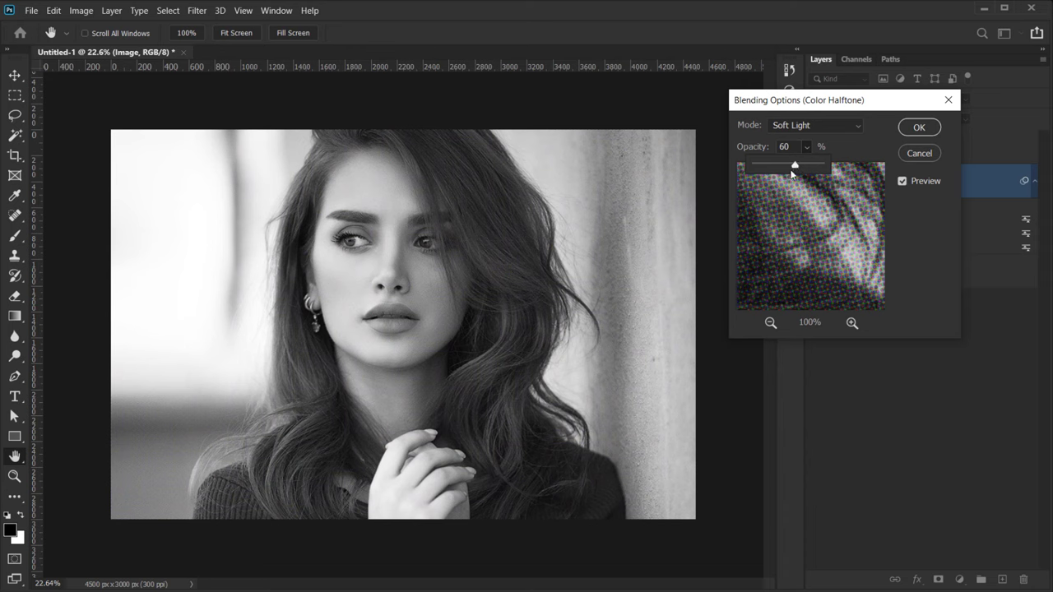
pyautogui.moveTo(795, 166); pyautogui.dragTo(791, 167)
pyautogui.click(919, 128)
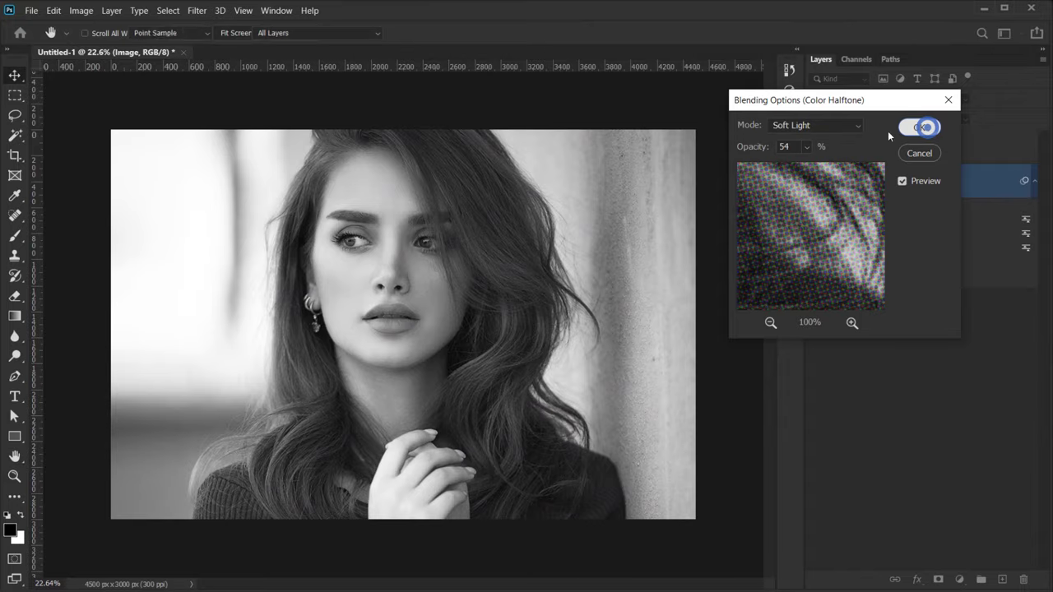
# Inspect the blended halftone texture around the lips and cheek, and view the whole portrait fitted to the screen.
pyautogui.scroll(5, 358, 320)
pyautogui.scroll(2, 356, 323)
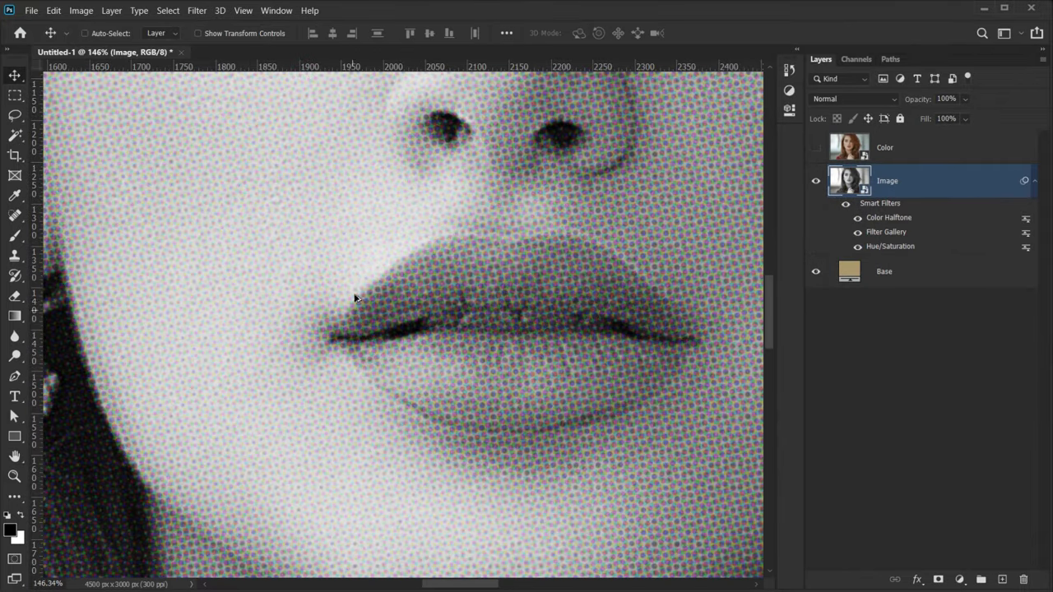
pyautogui.scroll(-3, 351, 305)
pyautogui.scroll(5, 313, 228)
pyautogui.scroll(-2, 327, 242)
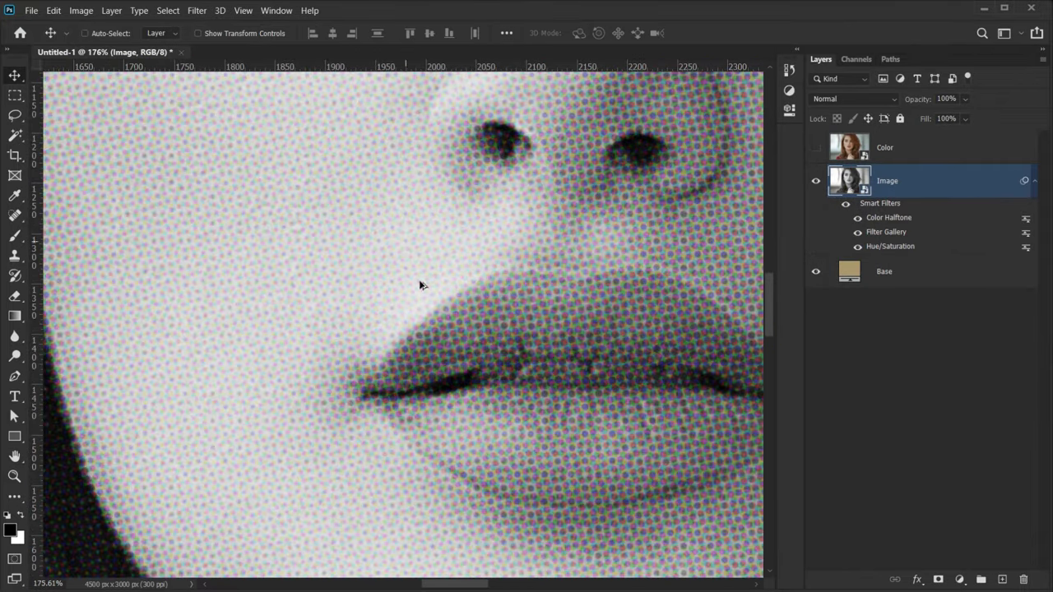
pyautogui.scroll(-2, 114, 317)
pyautogui.scroll(-4, 231, 316)
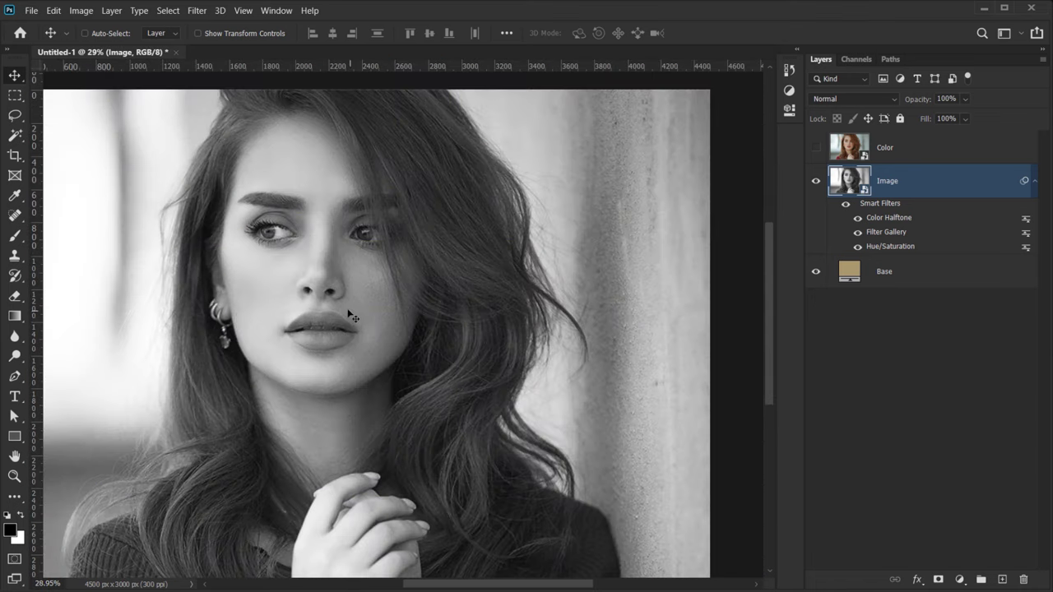
pyautogui.click(305, 302)
pyautogui.scroll(-2, 298, 281)
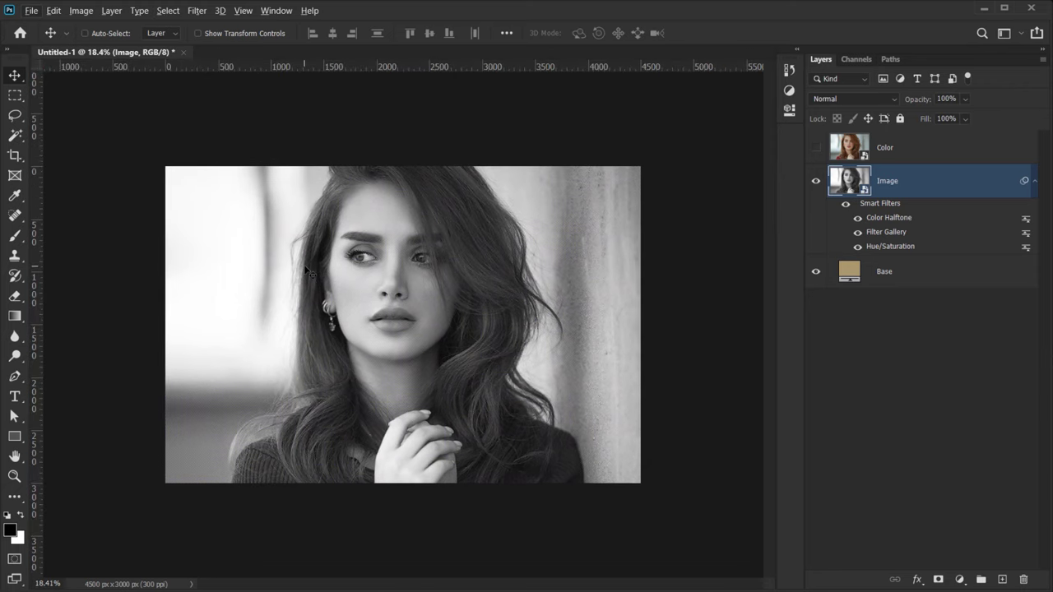
pyautogui.hotkey('ctrl', '0')
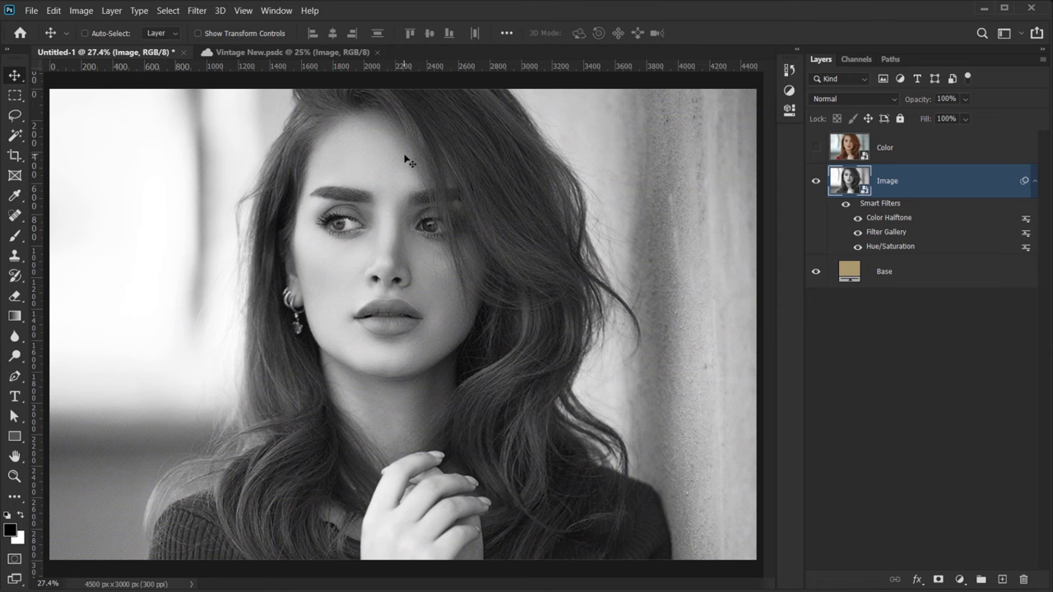
# Apply a Lens Correction filter to the Image layer with a custom vignette amount of -100.
pyautogui.click(194, 10)
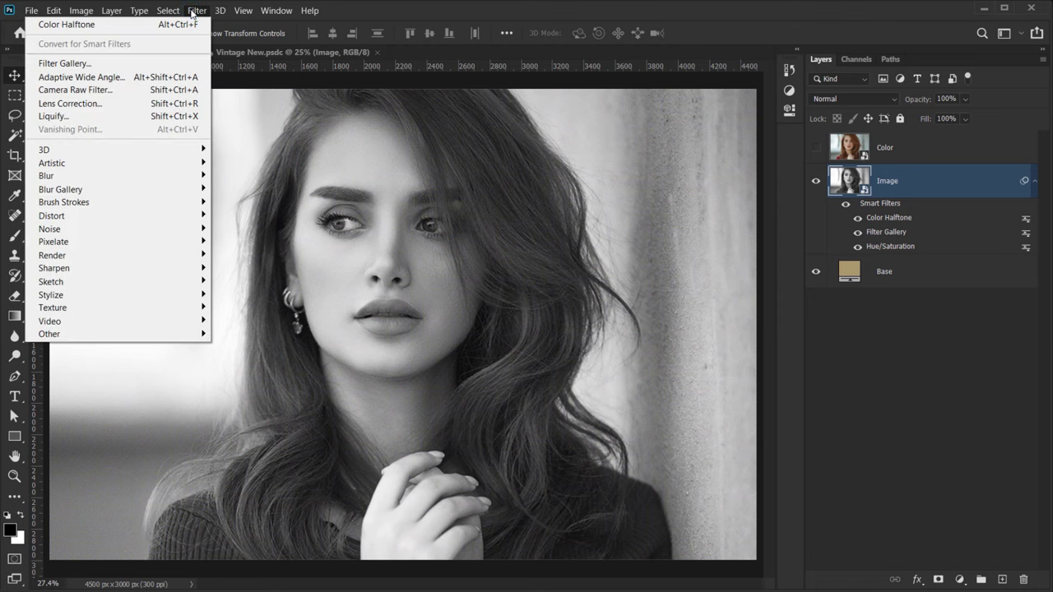
pyautogui.click(63, 105)
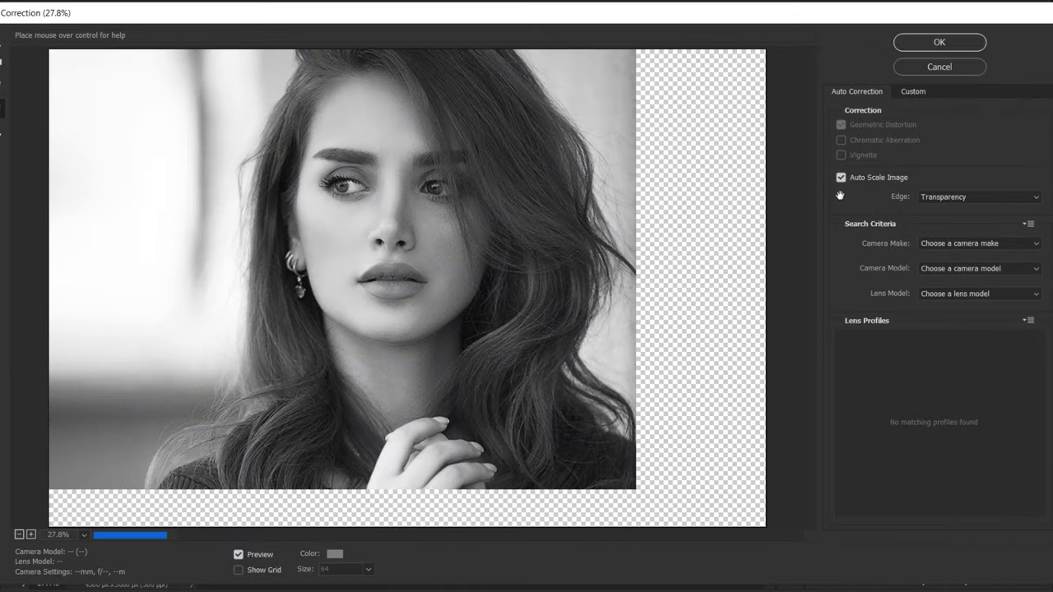
pyautogui.click(907, 92)
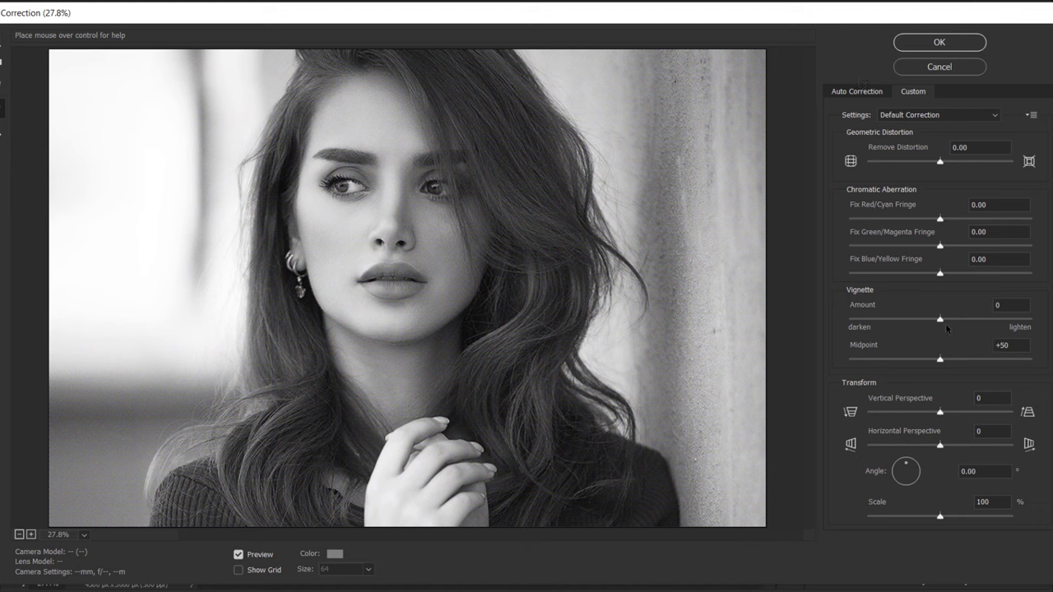
pyautogui.moveTo(940, 319); pyautogui.dragTo(836, 327)
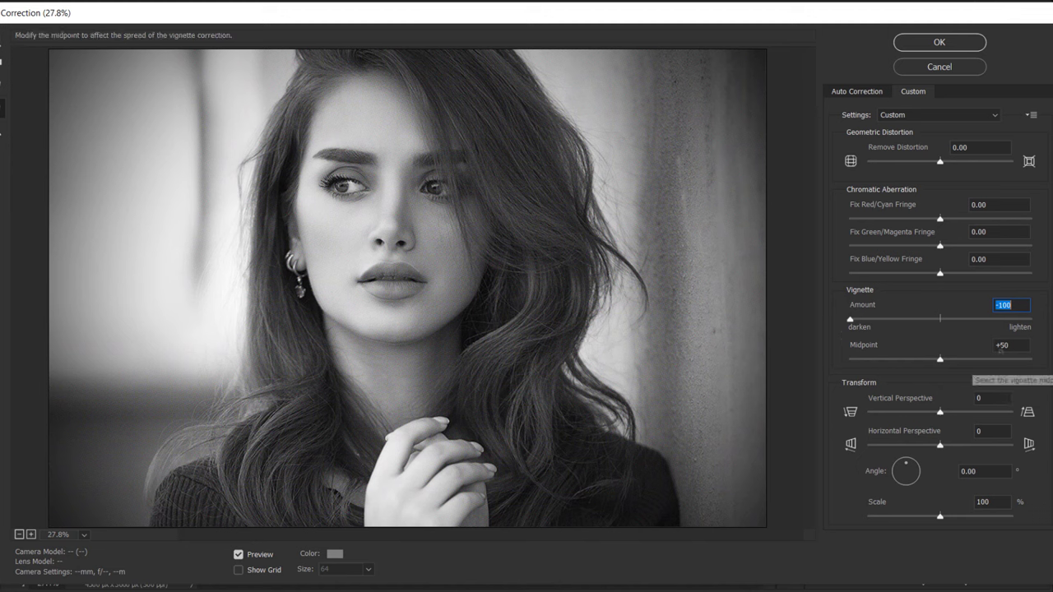
pyautogui.click(941, 37)
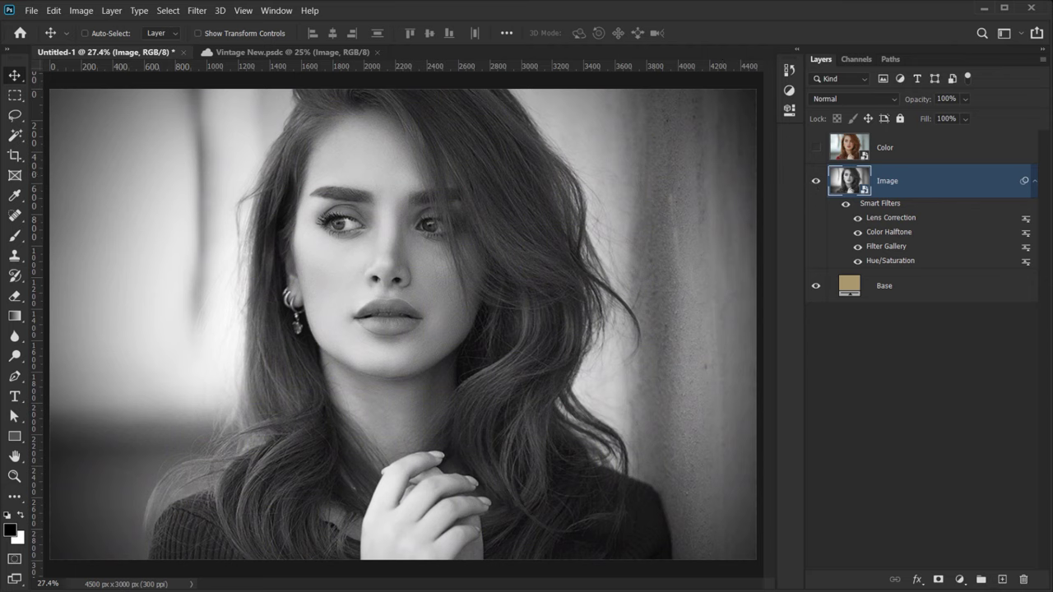
# Switch to the Vintage Tut nw folder in File Explorer and open Texture as Layer Mask.jpg as a separate Photoshop document.
pyautogui.hotkey('alt', 'Tab')
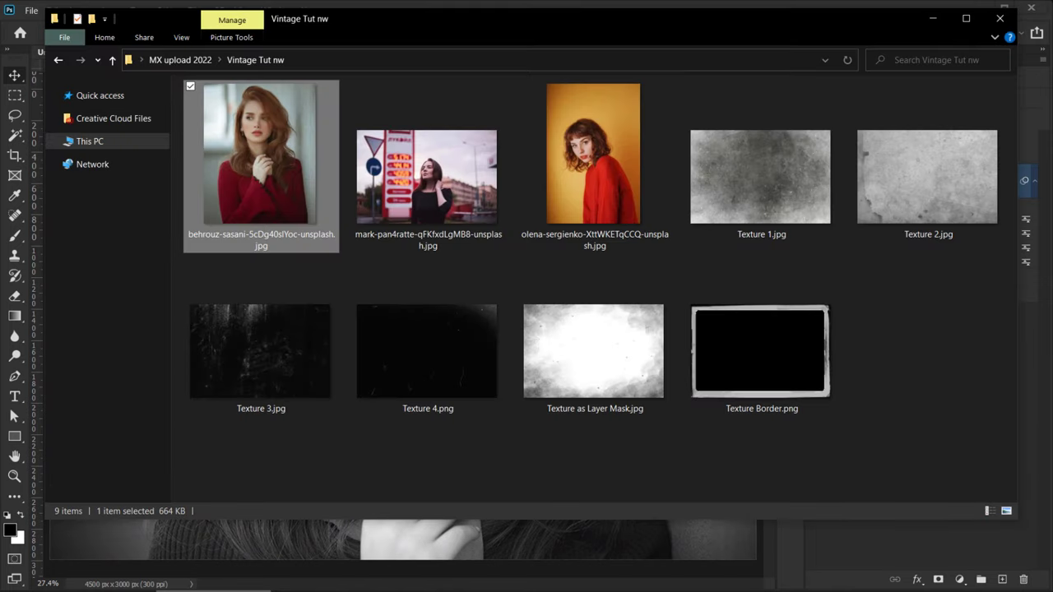
pyautogui.click(613, 354)
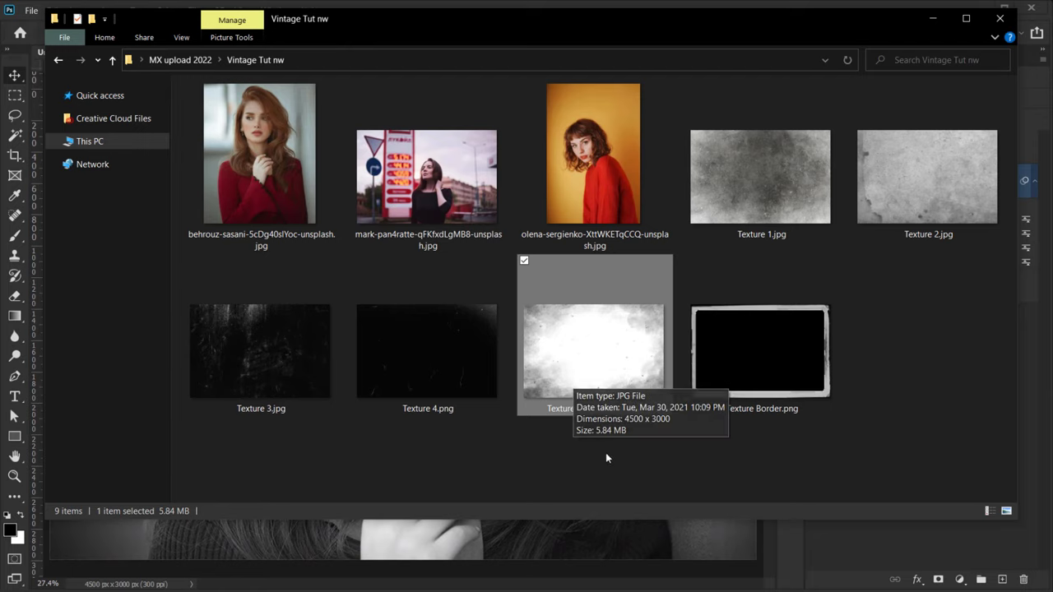
pyautogui.doubleClick(596, 368)
pyautogui.moveTo(596, 368); pyautogui.dragTo(796, 576)
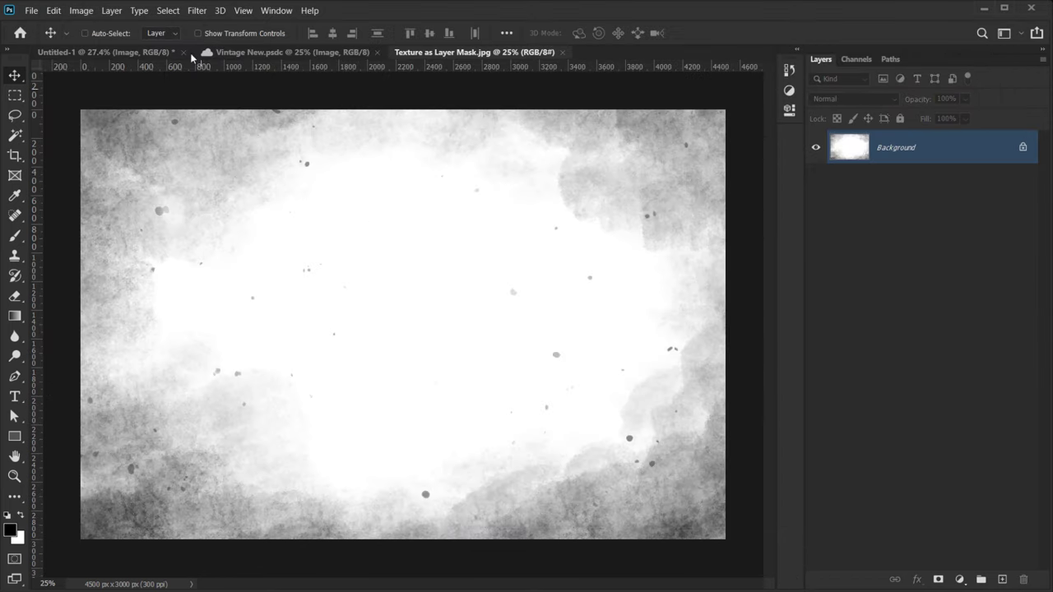
# Select and copy the entire texture image, and close its document.
pyautogui.click(167, 10)
pyautogui.click(156, 22)
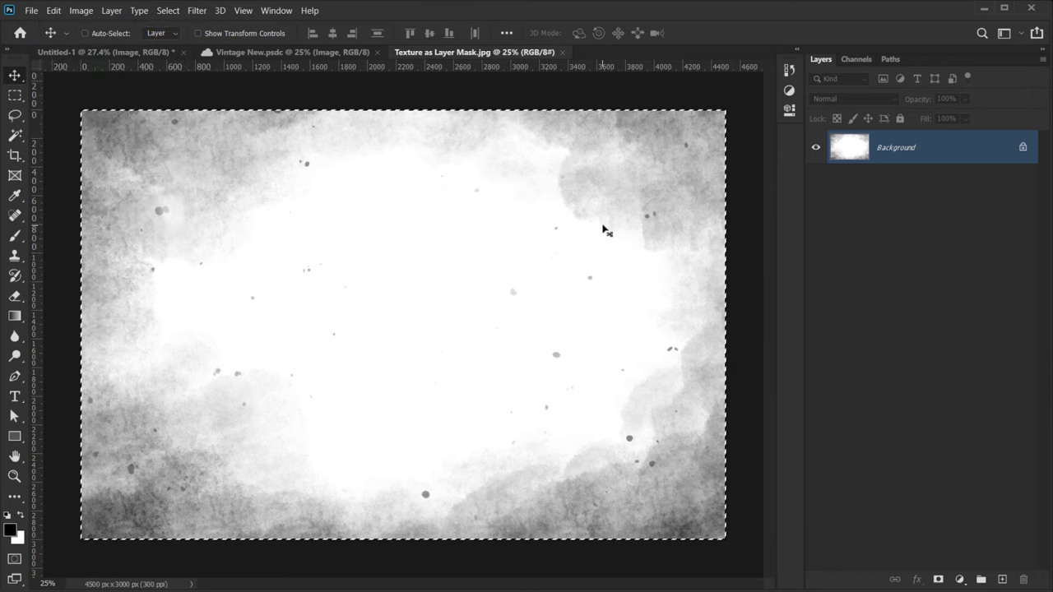
pyautogui.press('ctrl')
pyautogui.hotkey('ctrl', 'c')
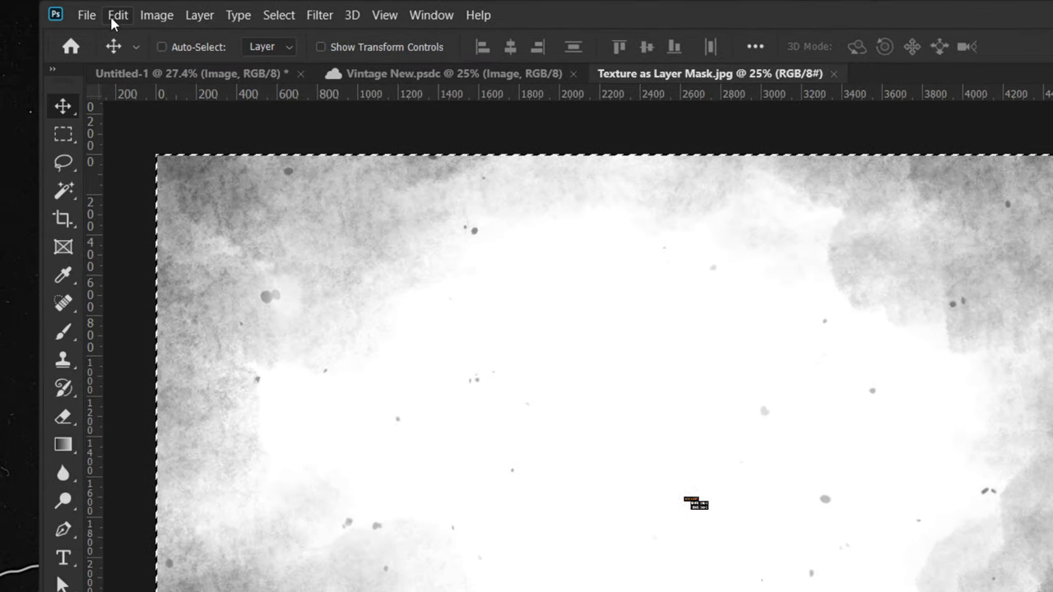
pyautogui.click(61, 12)
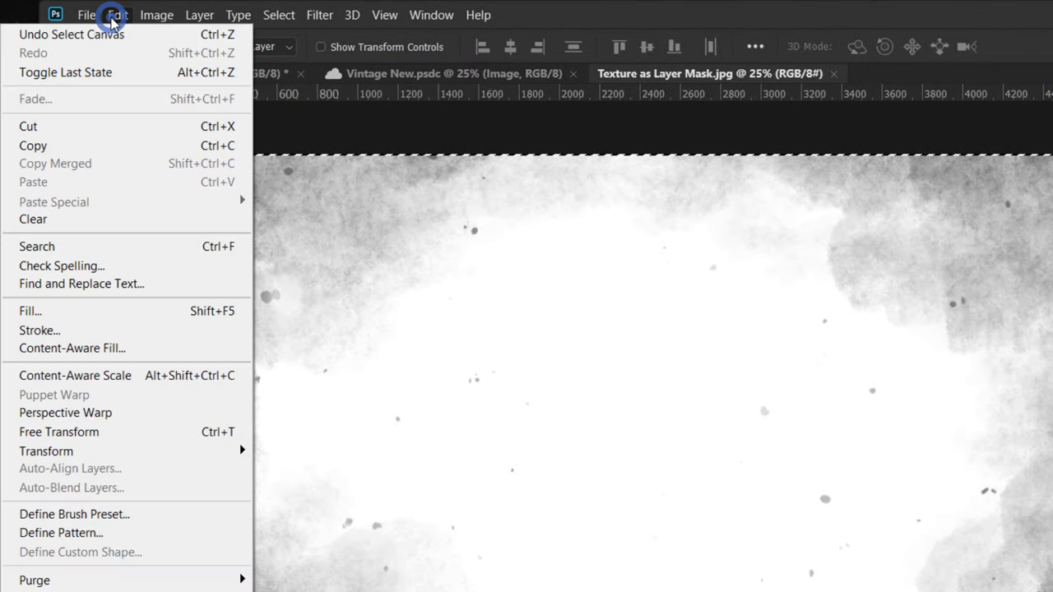
pyautogui.click(37, 145)
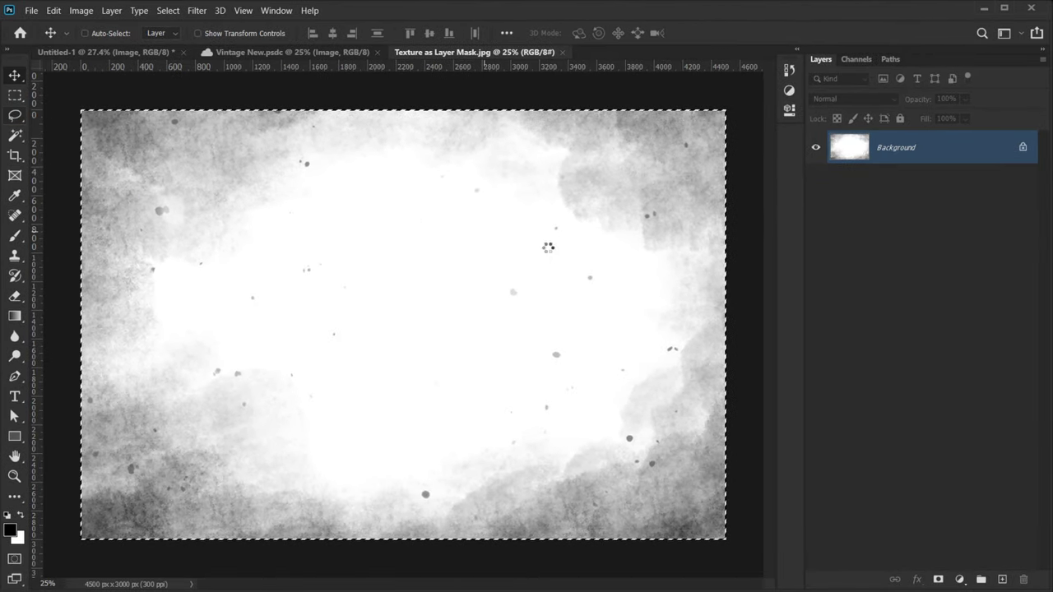
pyautogui.click(562, 52)
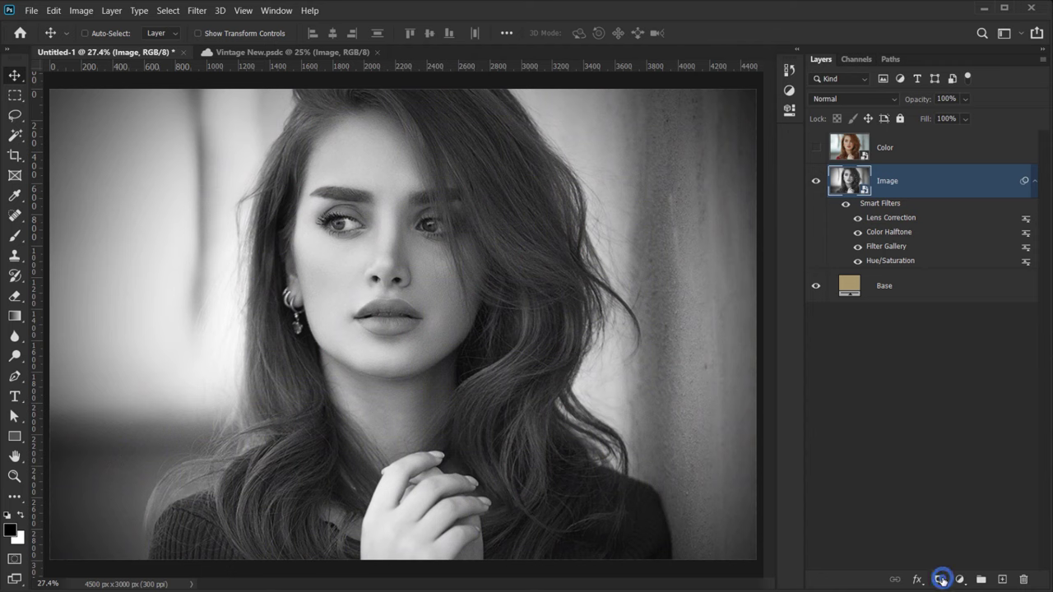
# Add a layer mask to the Image layer, paste the copied texture into the mask, and deselect.
pyautogui.click(940, 579)
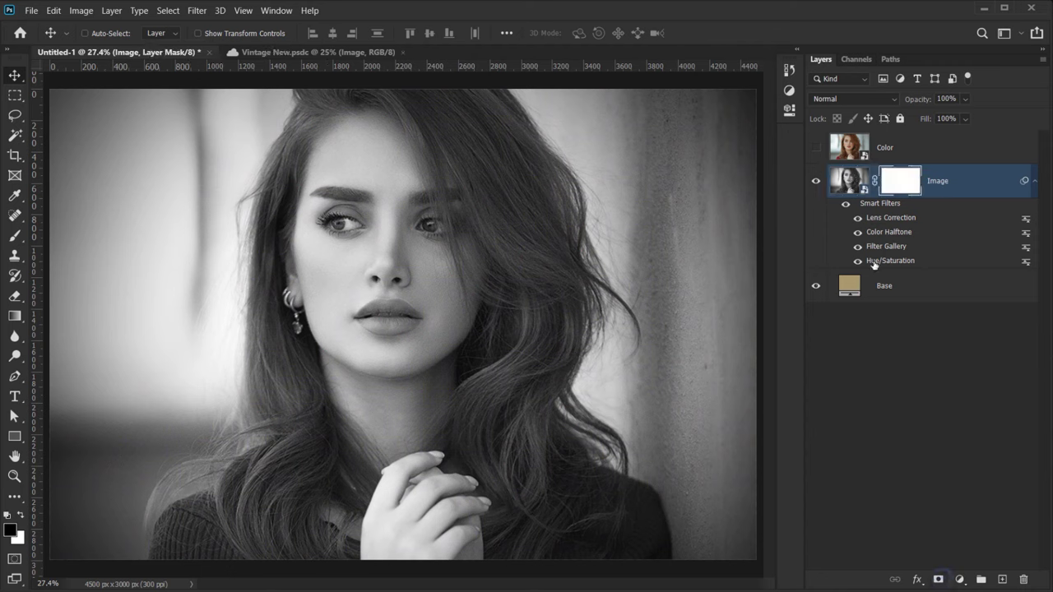
pyautogui.keyDown('alt'); pyautogui.click(902, 185); pyautogui.keyUp('alt')
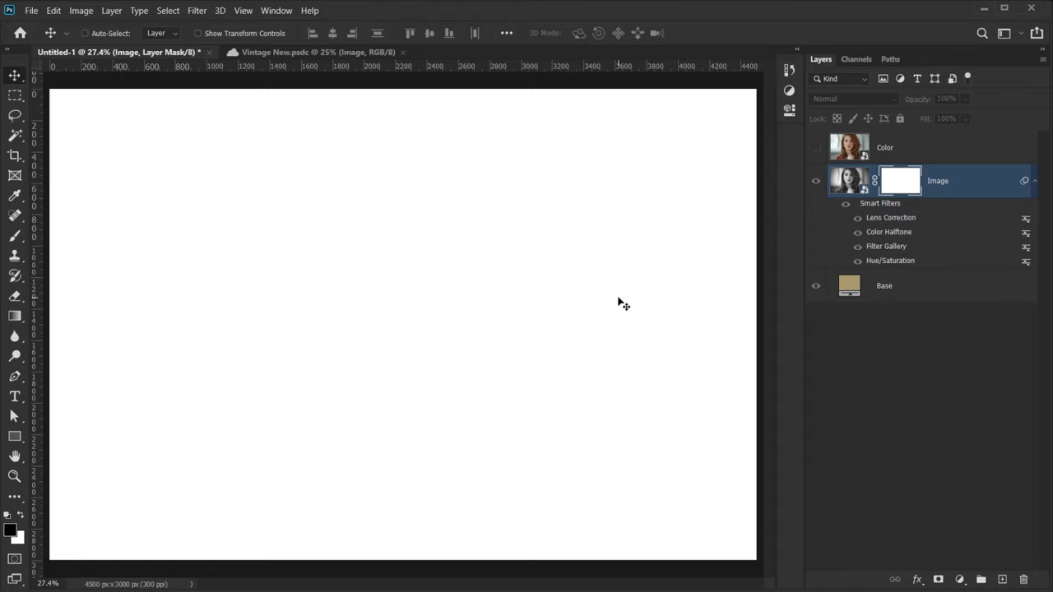
pyautogui.hotkey('ctrl', 'v')
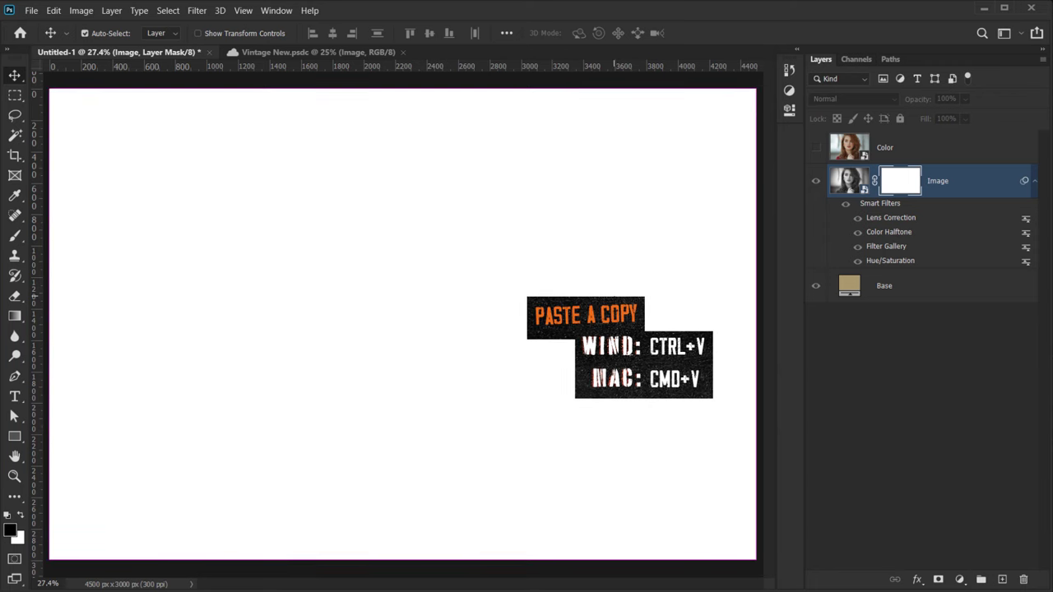
pyautogui.hotkey('ctrl', 'v')
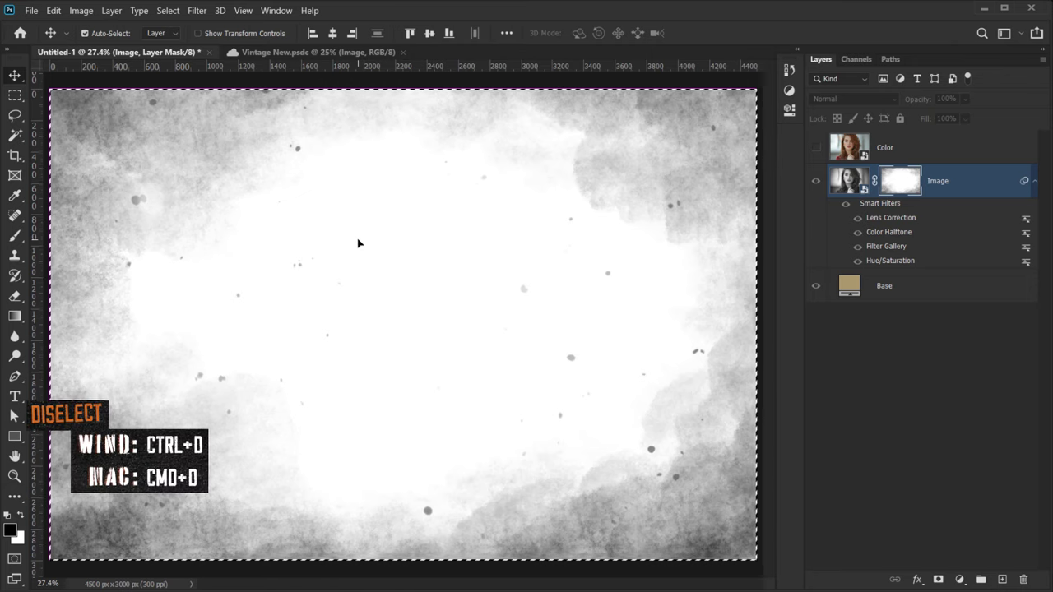
pyautogui.hotkey('ctrl', 'd')
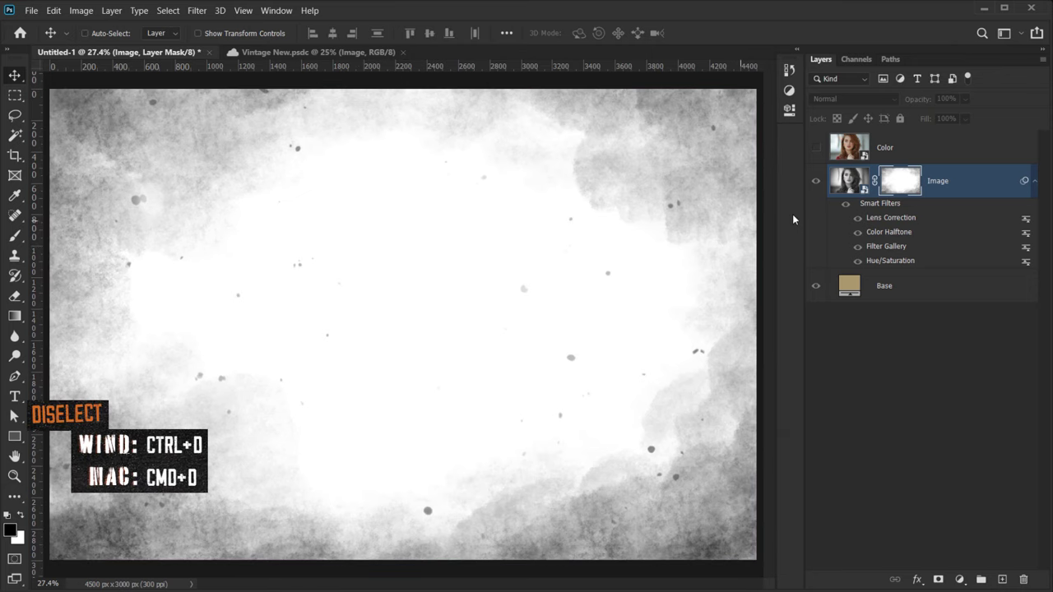
# Leave the mask-only view of the Image layer and check the textured mask's effect on the portrait.
pyautogui.keyDown('alt'); pyautogui.click(903, 179); pyautogui.keyUp('alt')
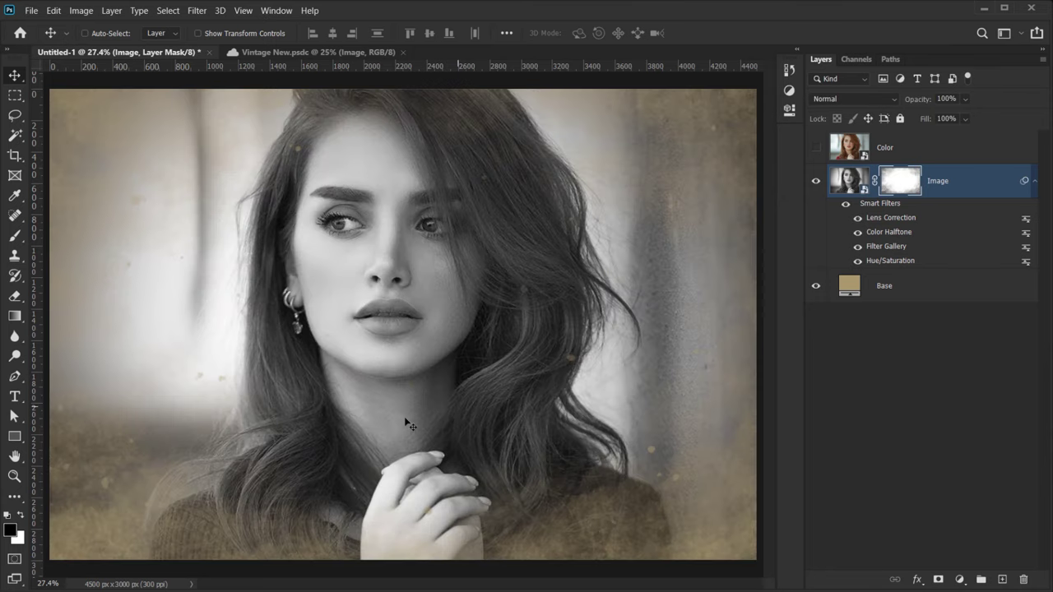
pyautogui.scroll(-2, 200, 376)
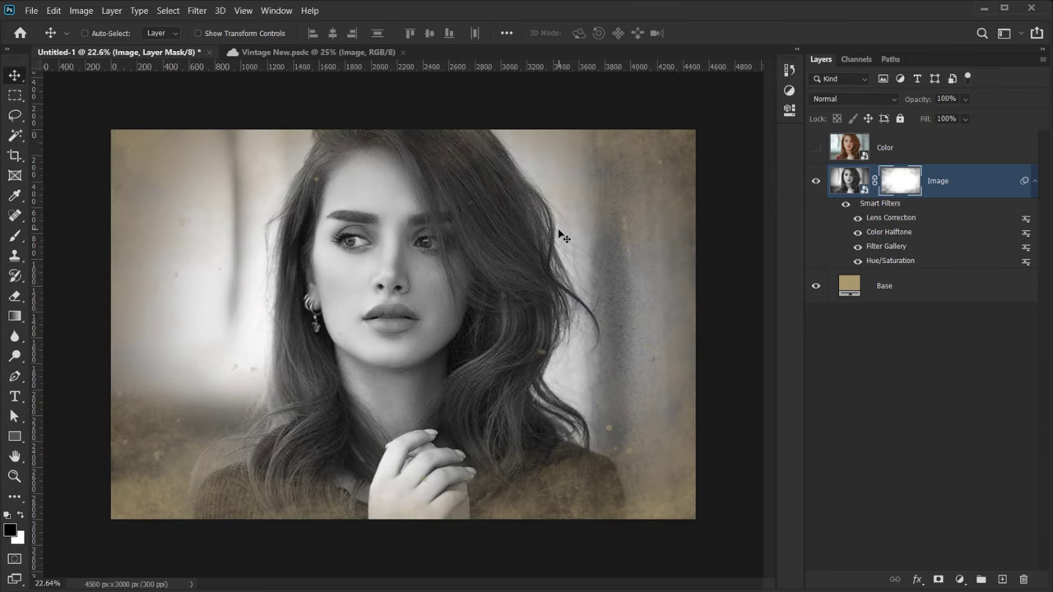
pyautogui.scroll(2, 427, 265)
pyautogui.press('ctrl')
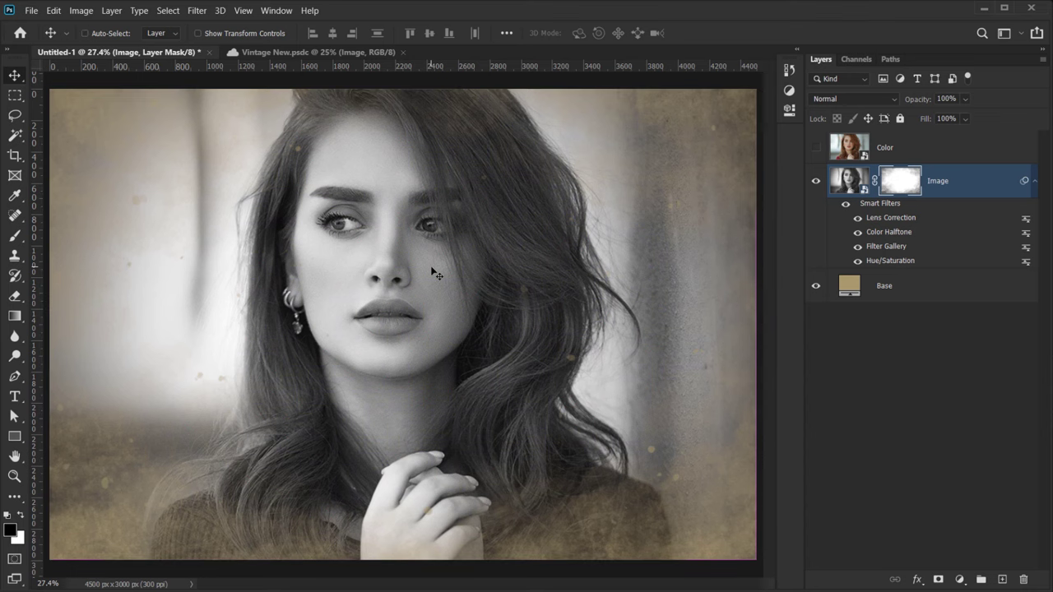
pyautogui.scroll(-1, 386, 276)
pyautogui.scroll(1, 345, 308)
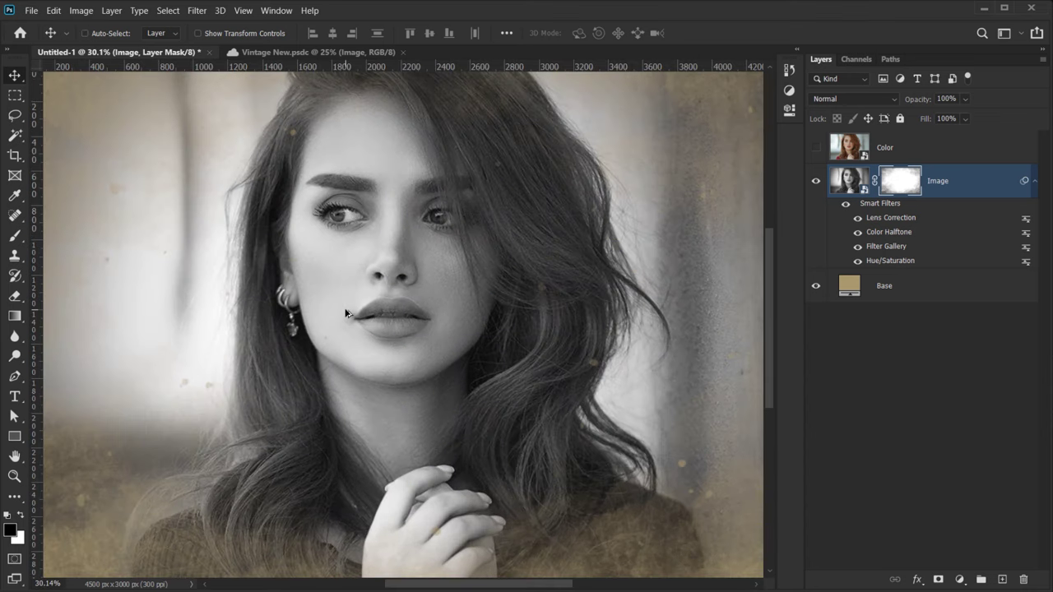
pyautogui.scroll(-1, 345, 310)
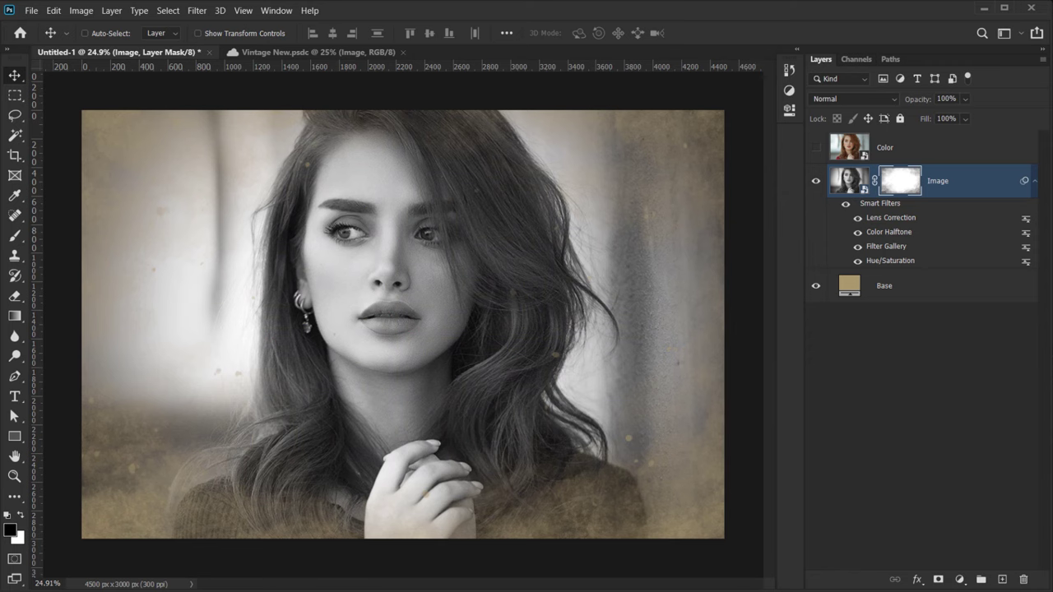
# Switch to the Vintage Tut nw folder in File Explorer and place Texture 1.jpg above the Image layer at its original size.
pyautogui.click(230, 591)
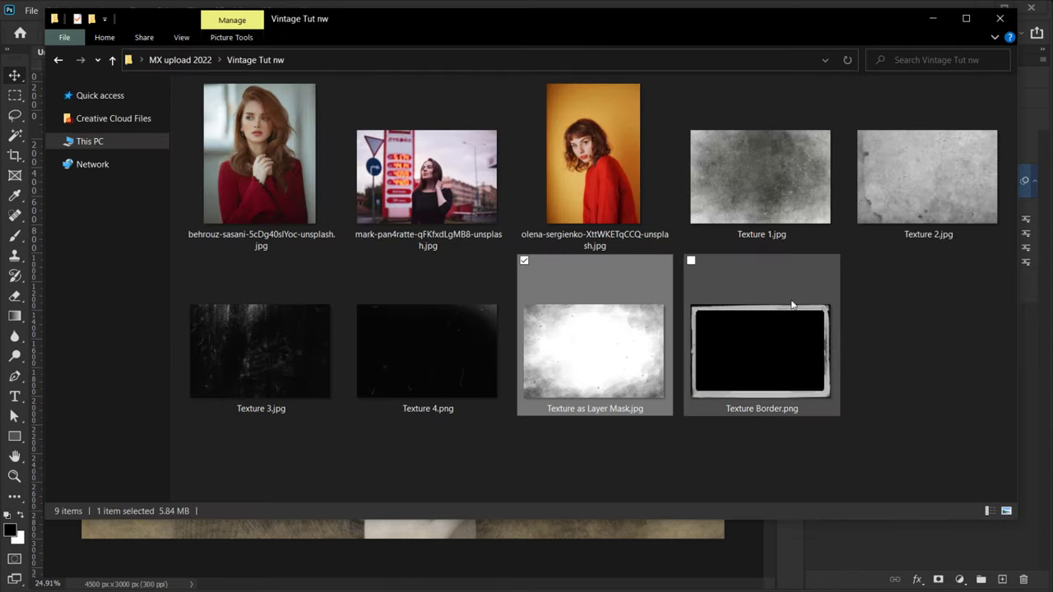
pyautogui.click(767, 192)
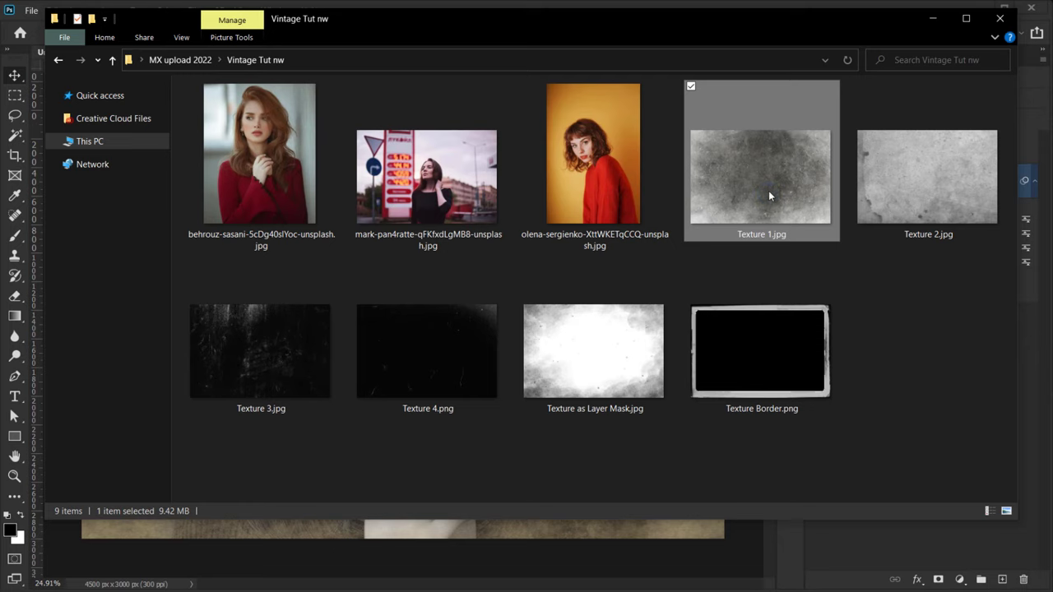
pyautogui.moveTo(765, 172); pyautogui.dragTo(540, 540)
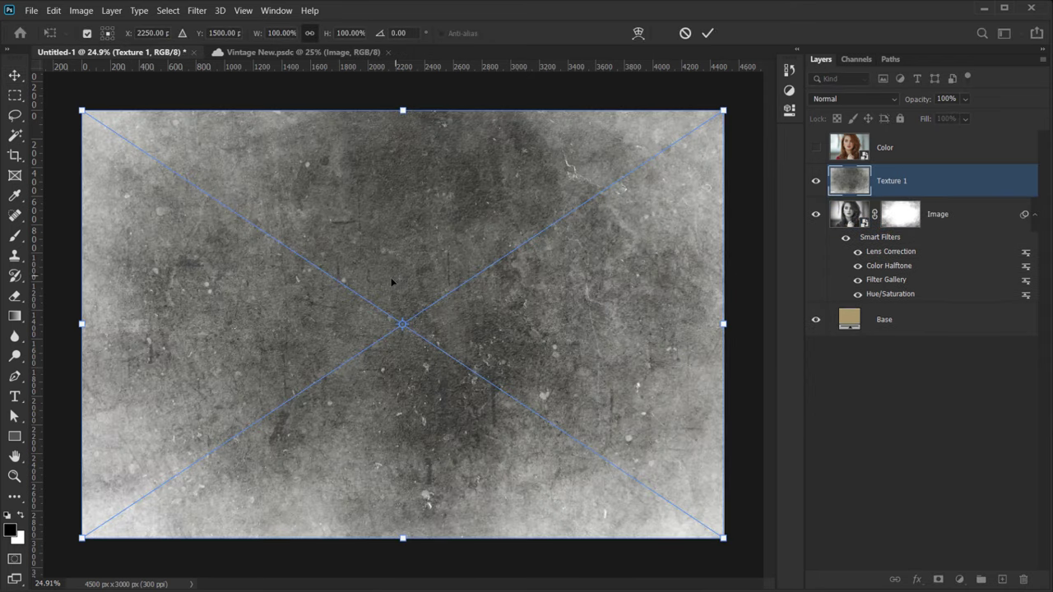
pyautogui.click(707, 33)
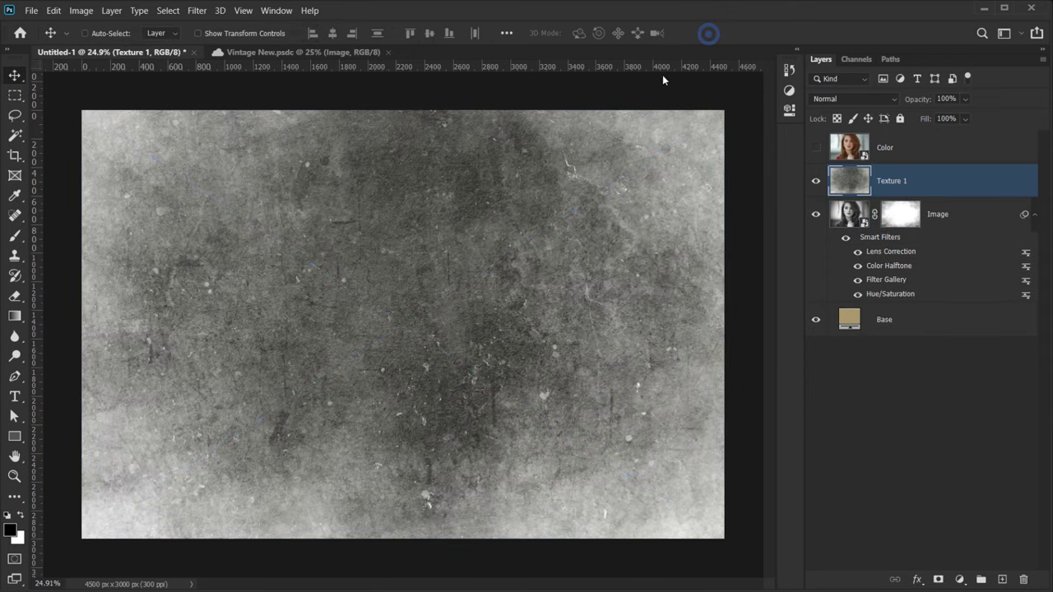
# Blend the Texture 1 layer in Overlay mode at 40% opacity.
pyautogui.scroll(2, 384, 267)
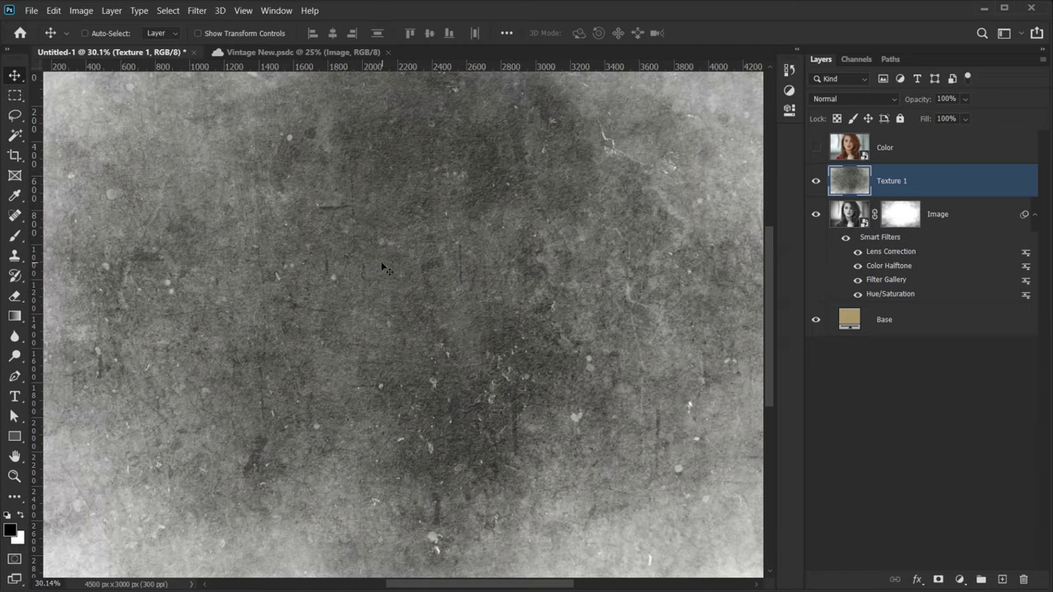
pyautogui.scroll(-1, 383, 267)
pyautogui.click(851, 98)
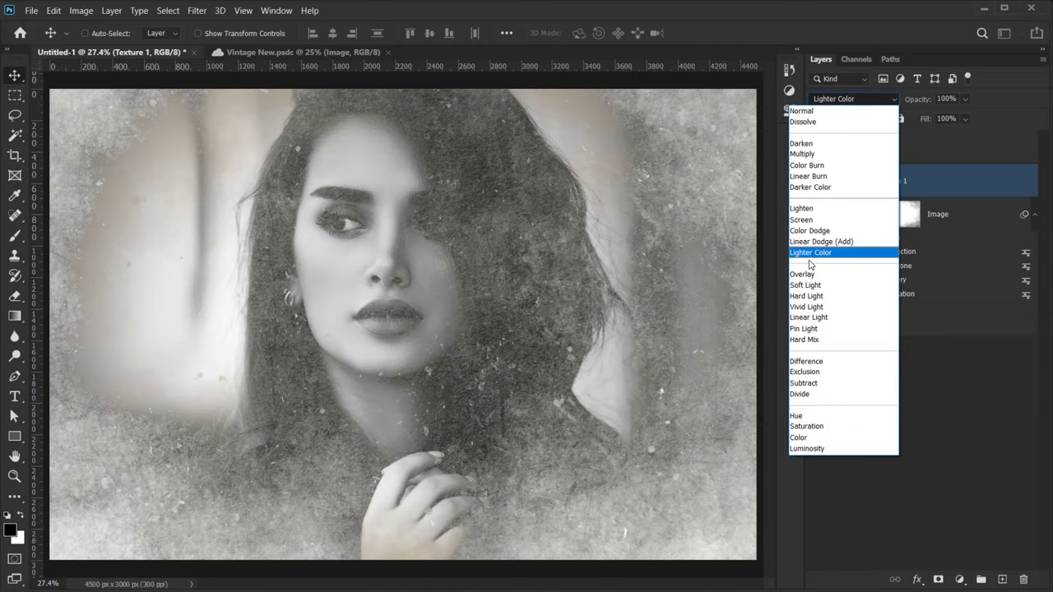
pyautogui.click(805, 274)
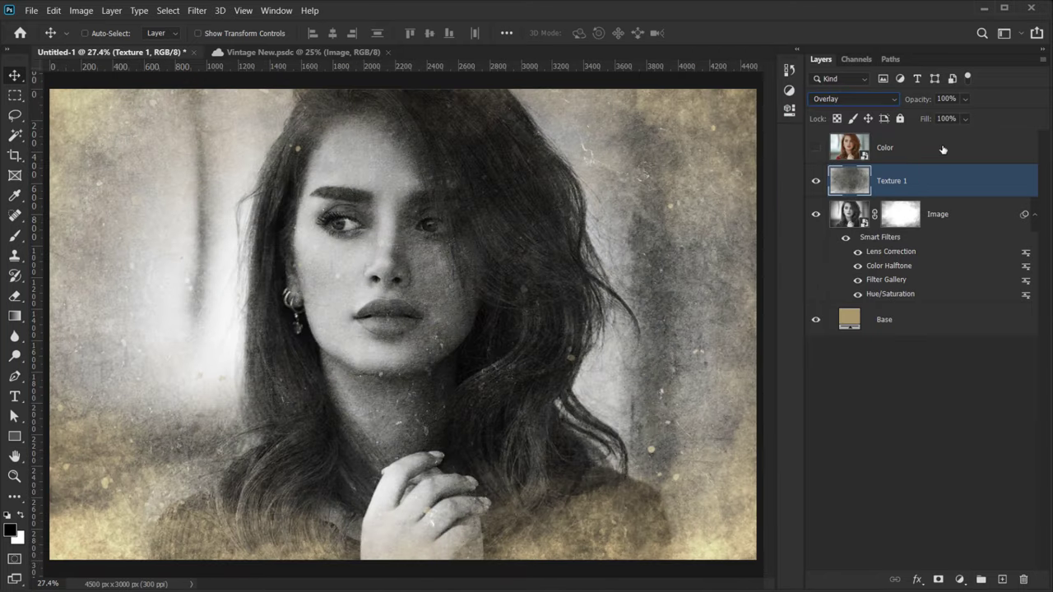
pyautogui.press('Tab')
pyautogui.write('40')
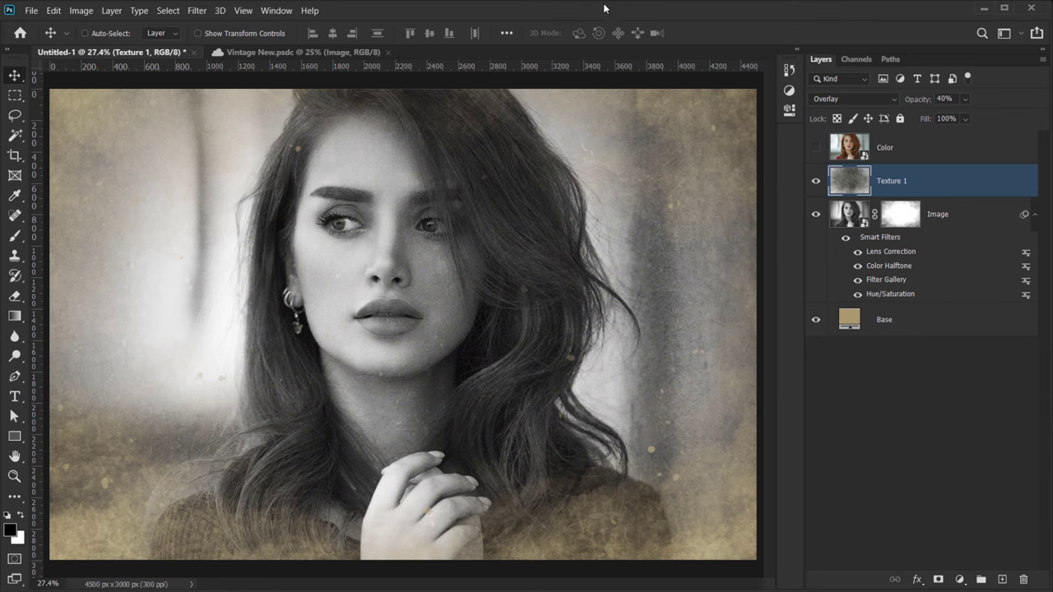
# Switch to File Explorer and place Texture 2.jpg at its original size above the Texture 1 layer.
pyautogui.click(329, 591)
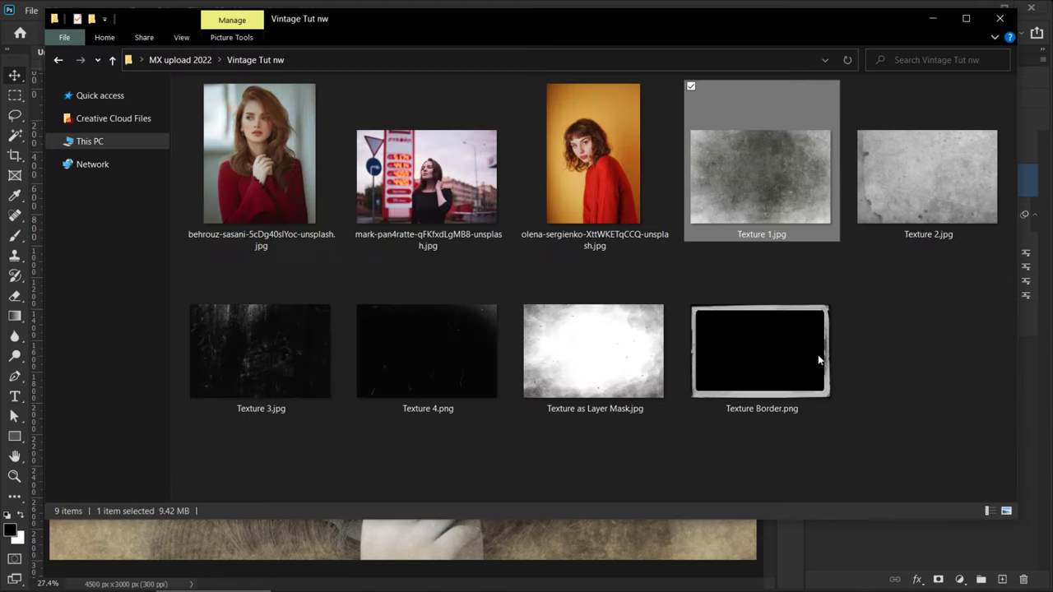
pyautogui.moveTo(933, 188); pyautogui.dragTo(538, 537)
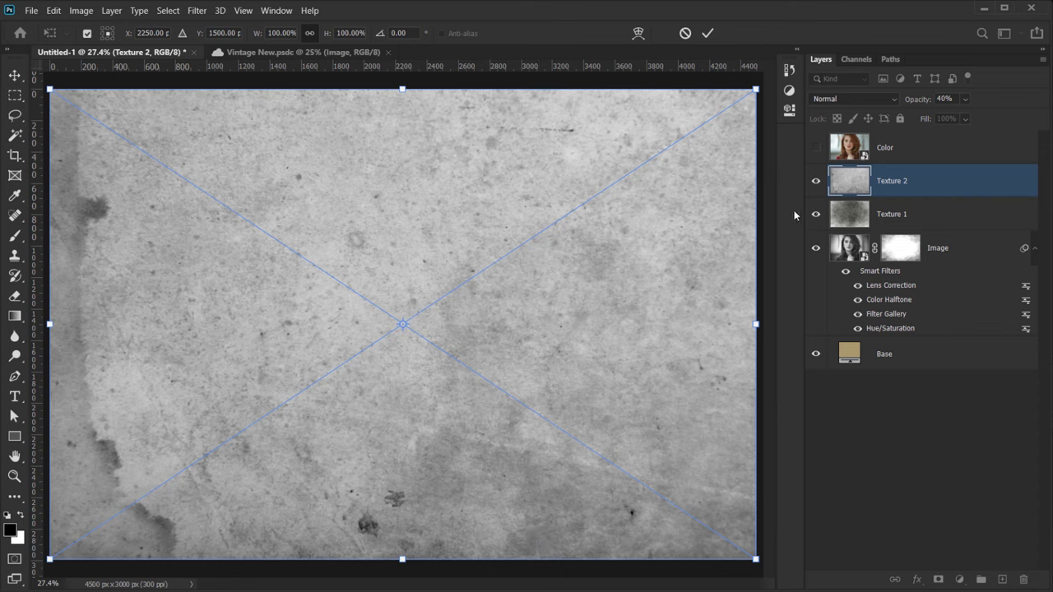
pyautogui.press('Return')
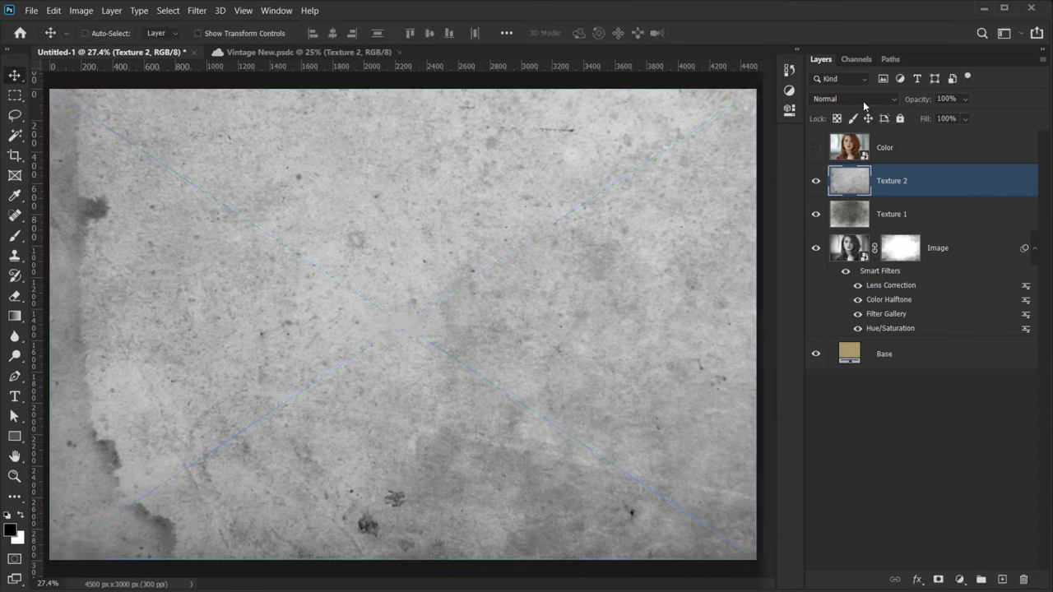
# Blend the Texture 2 layer in Overlay mode at 60% opacity.
pyautogui.click(863, 101)
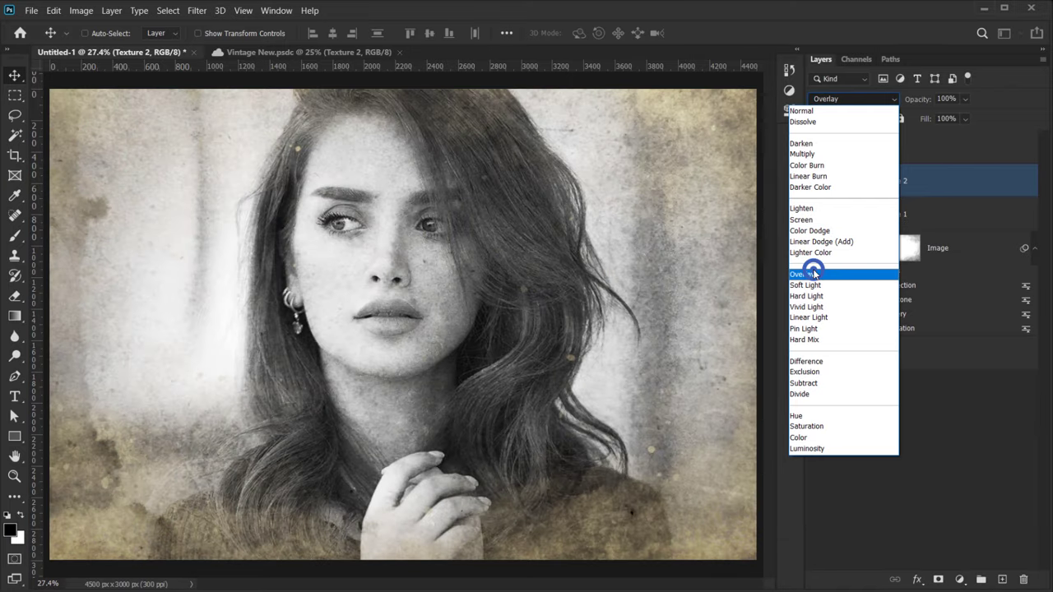
pyautogui.click(813, 273)
pyautogui.click(947, 99)
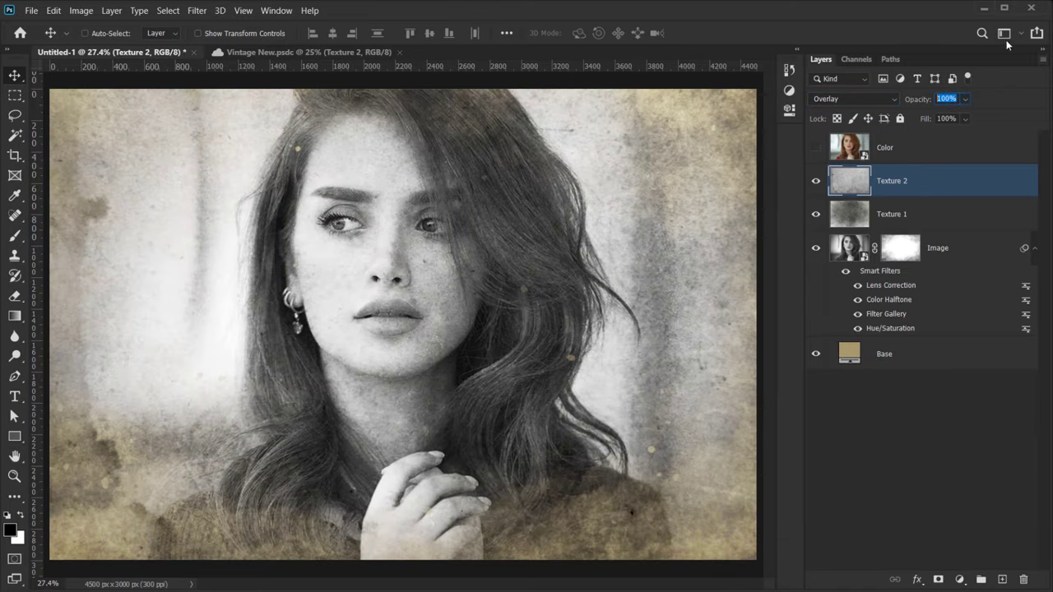
pyautogui.write('60')
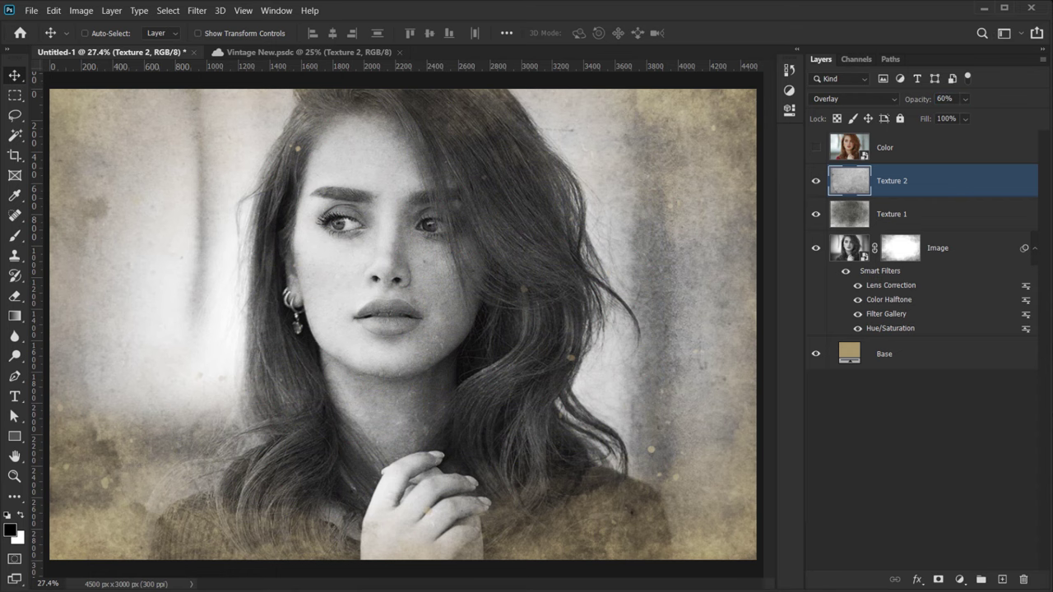
# Switch to File Explorer and place Texture 3.jpg at its original size above the Texture 2 layer.
pyautogui.hotkey('alt', 'Tab')
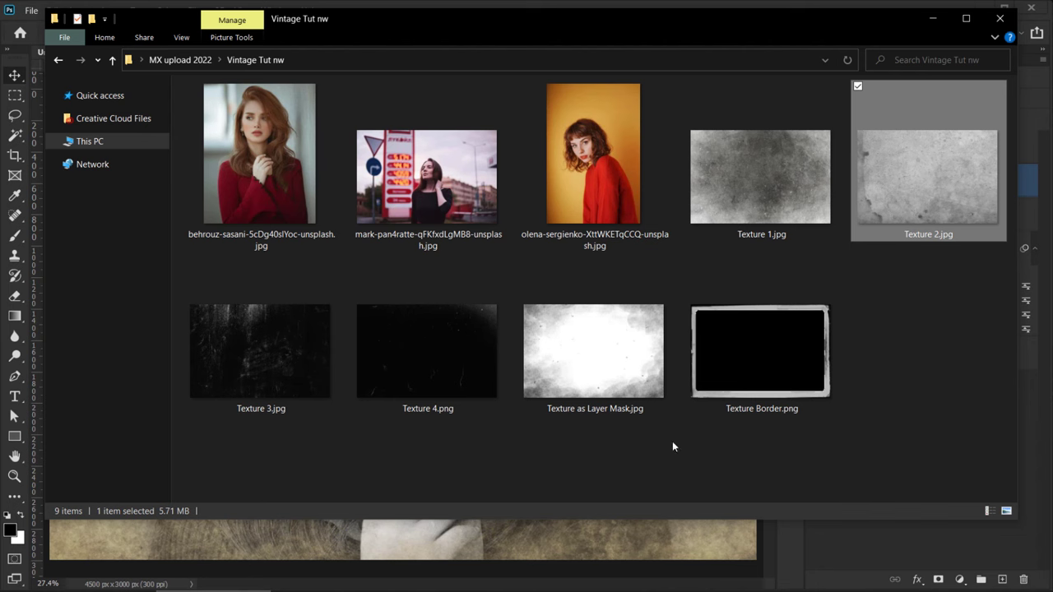
pyautogui.moveTo(264, 362); pyautogui.dragTo(434, 564)
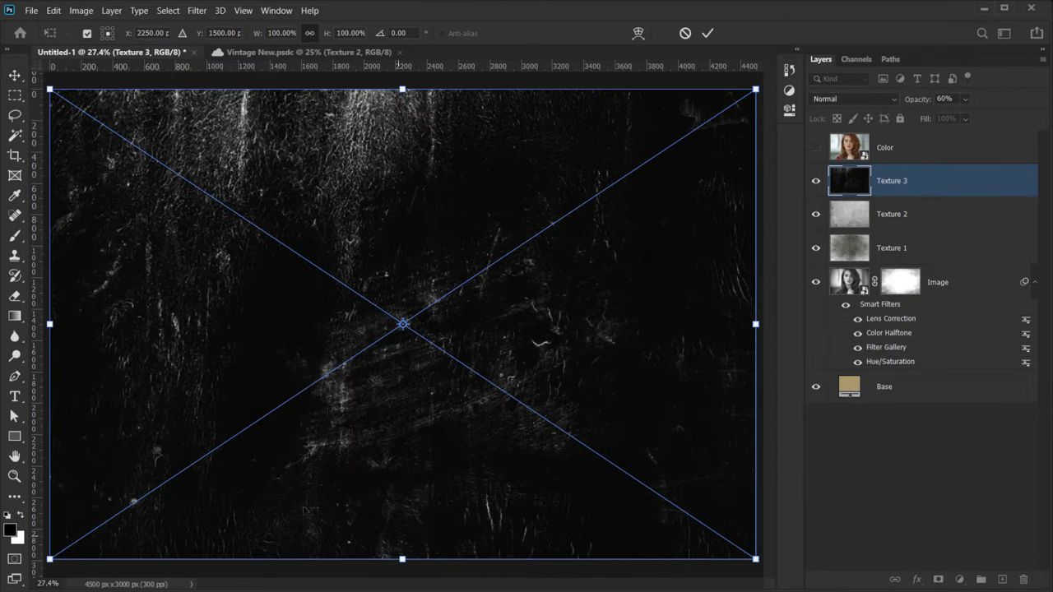
pyautogui.click(706, 33)
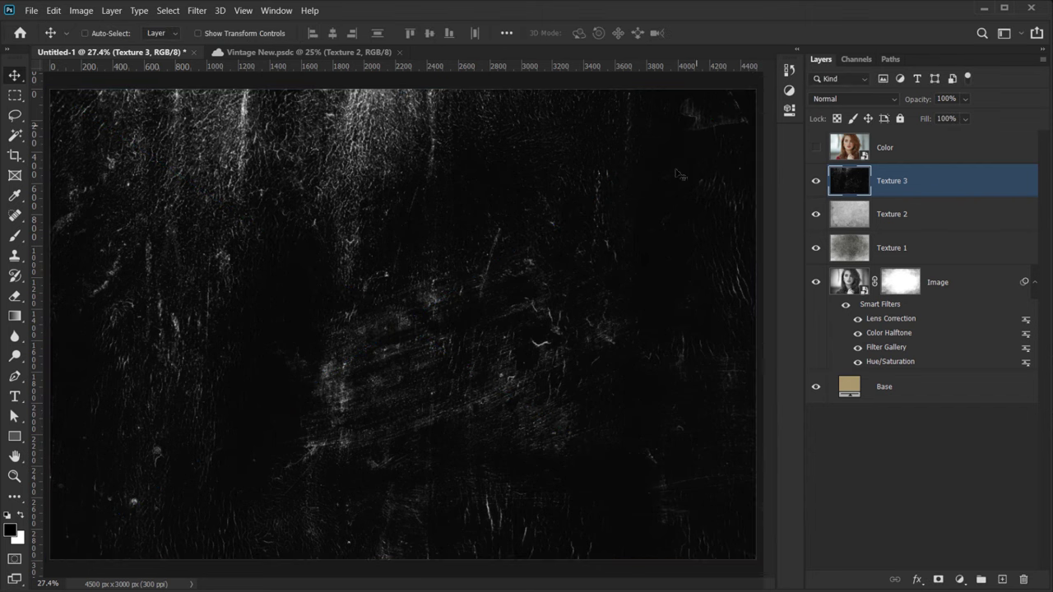
# Blend the Texture 3 layer in Screen mode at 80% opacity, and toggle its visibility to compare the effect.
pyautogui.hotkey('ctrl', '-')
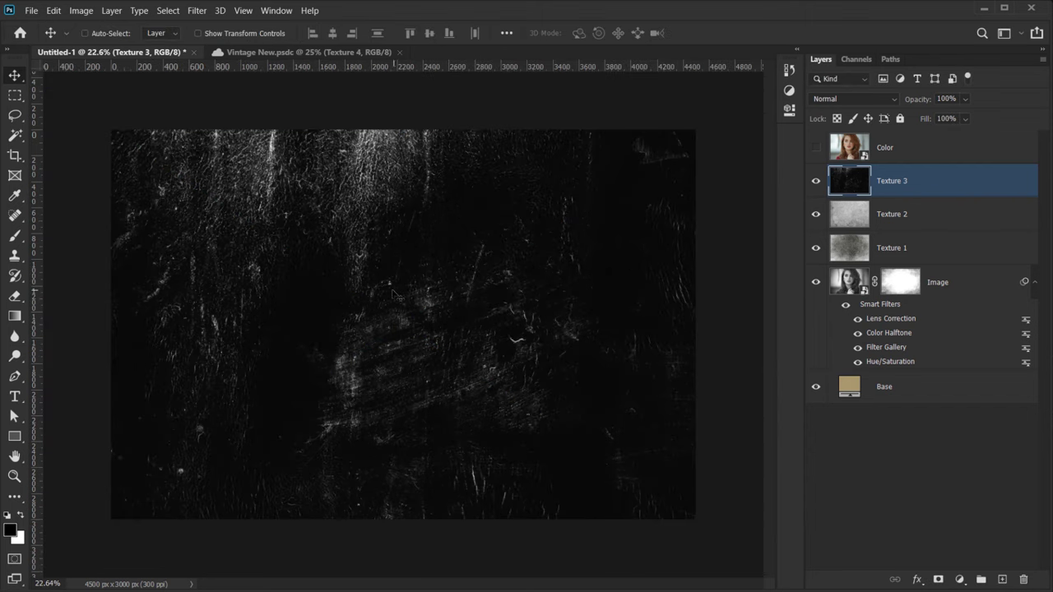
pyautogui.hotkey('ctrl', '0')
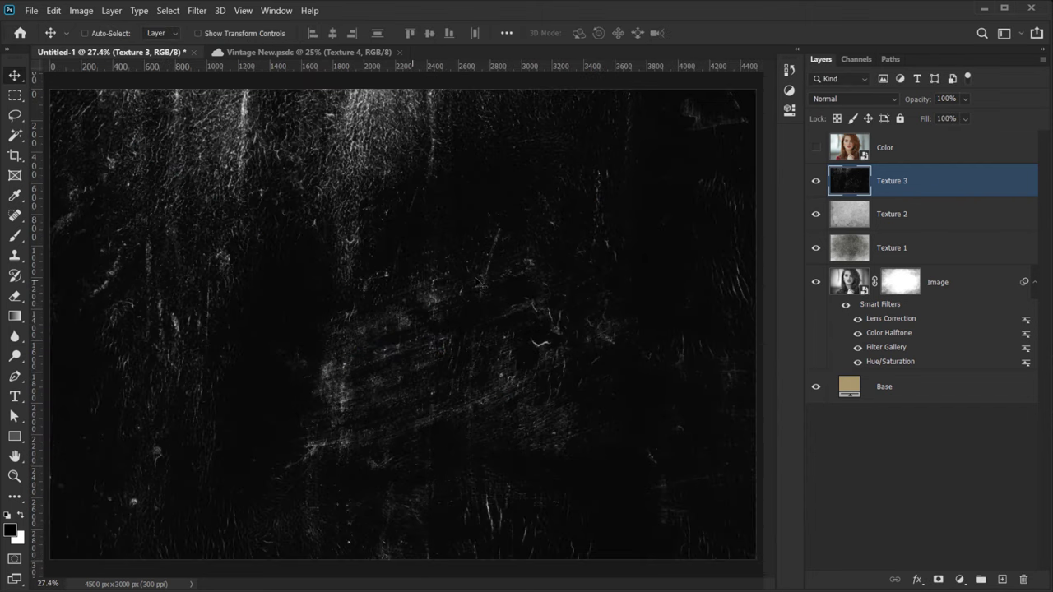
pyautogui.click(832, 100)
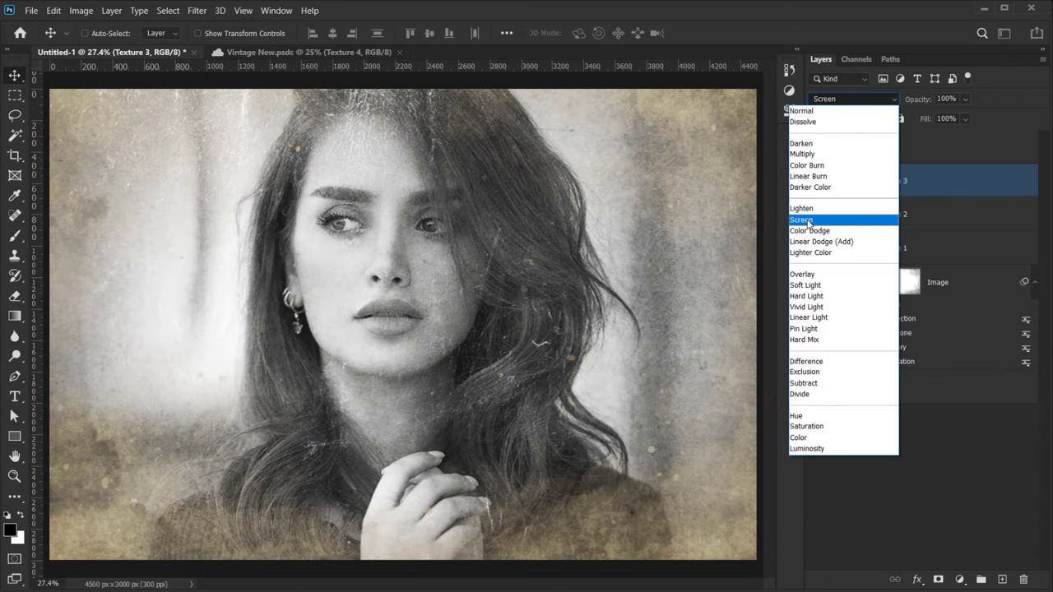
pyautogui.click(808, 222)
pyautogui.click(959, 98)
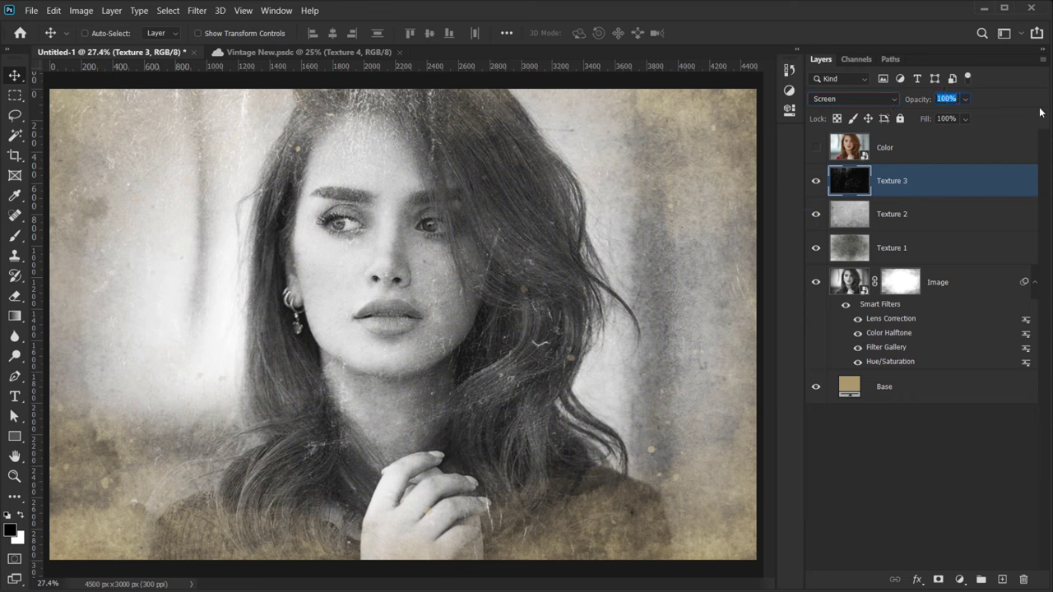
pyautogui.write('80')
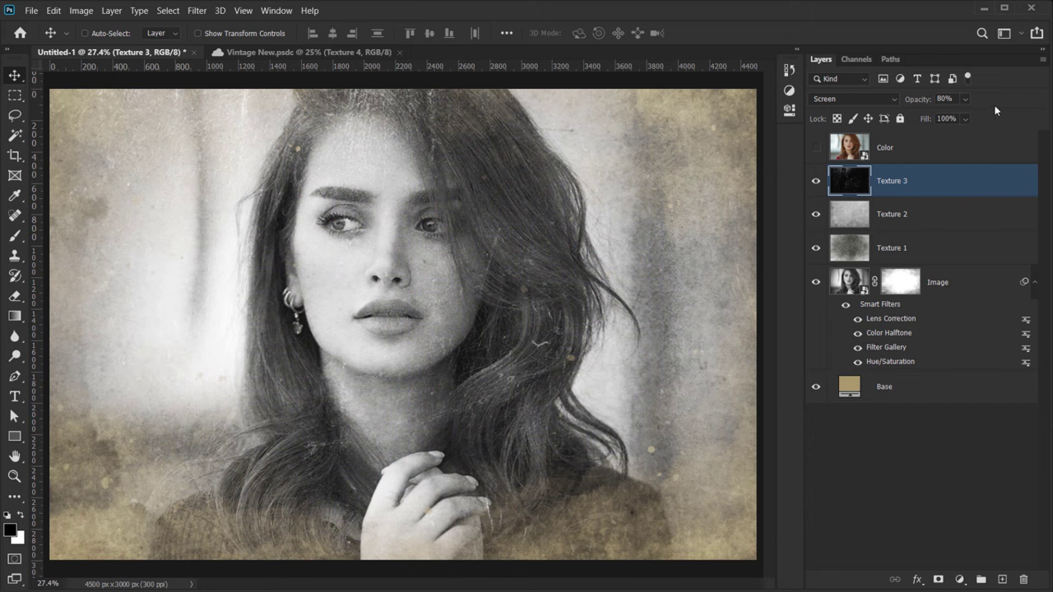
pyautogui.click(816, 180)
pyautogui.click(816, 180)
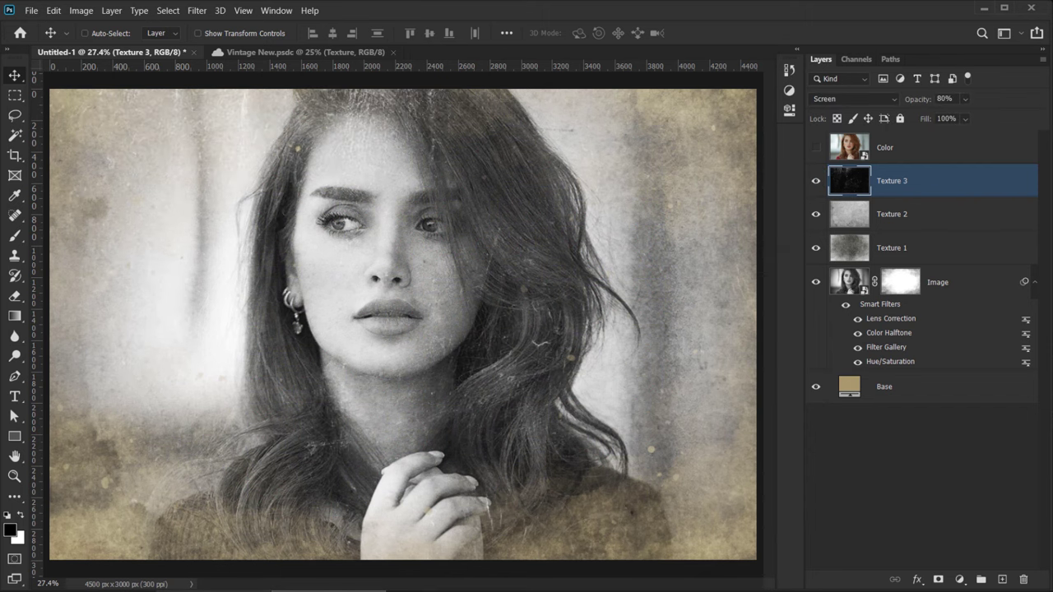
# Switch to File Explorer and place Texture 4.png at its original size above the Texture 3 layer.
pyautogui.click(314, 589)
pyautogui.click(424, 392)
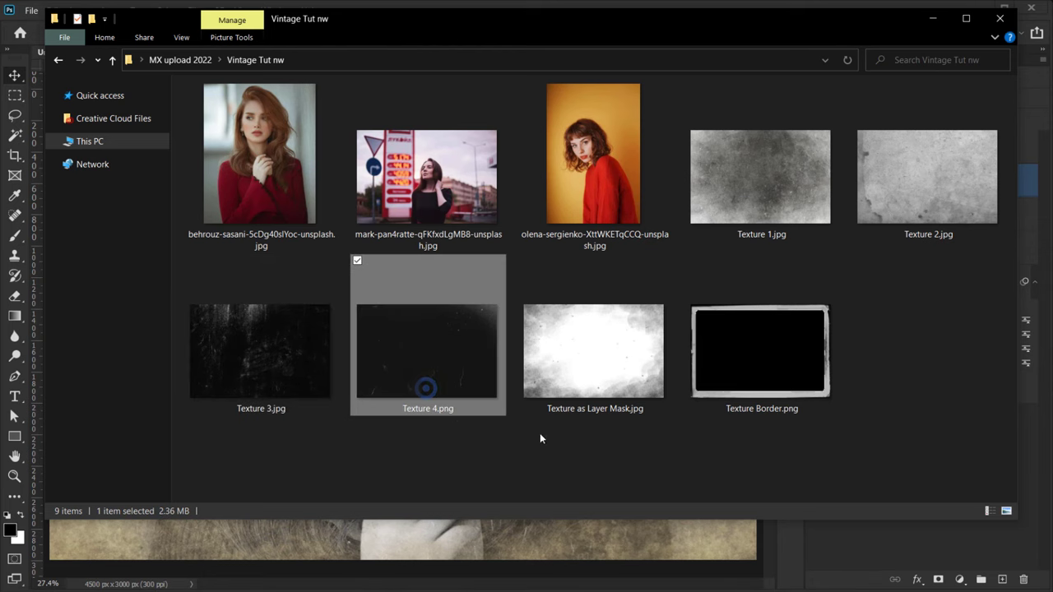
pyautogui.moveTo(434, 354); pyautogui.dragTo(481, 527)
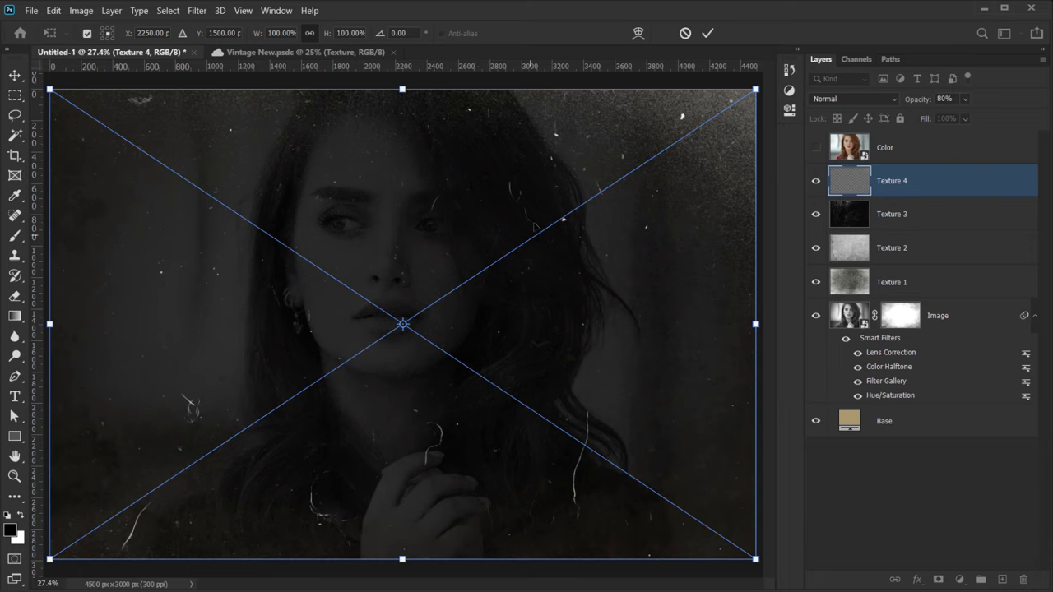
pyautogui.click(707, 33)
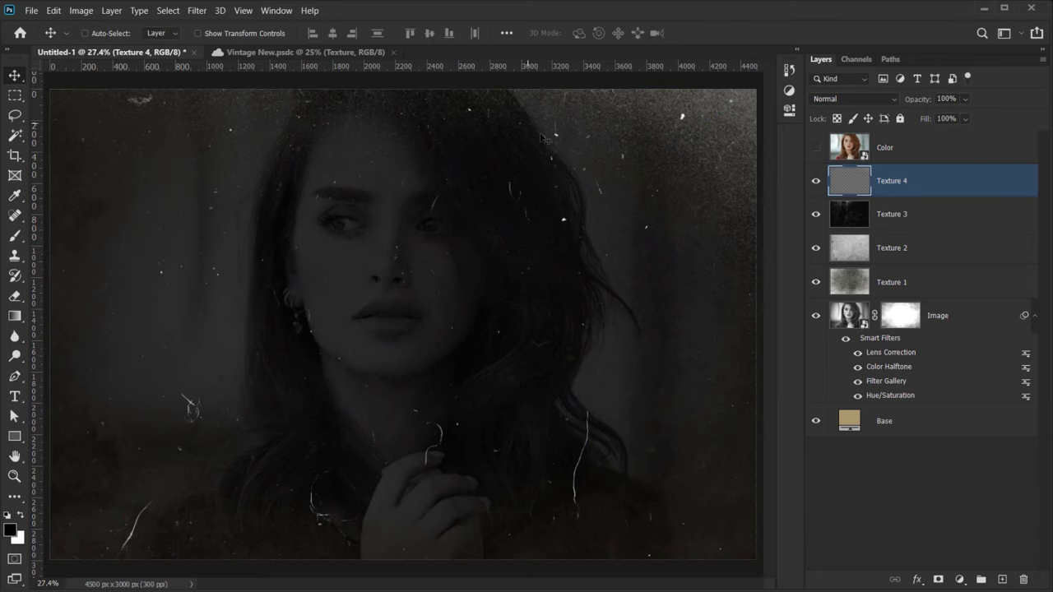
# Set the Texture 4 layer's blend mode to Screen, and toggle its visibility to compare the effect.
pyautogui.click(860, 99)
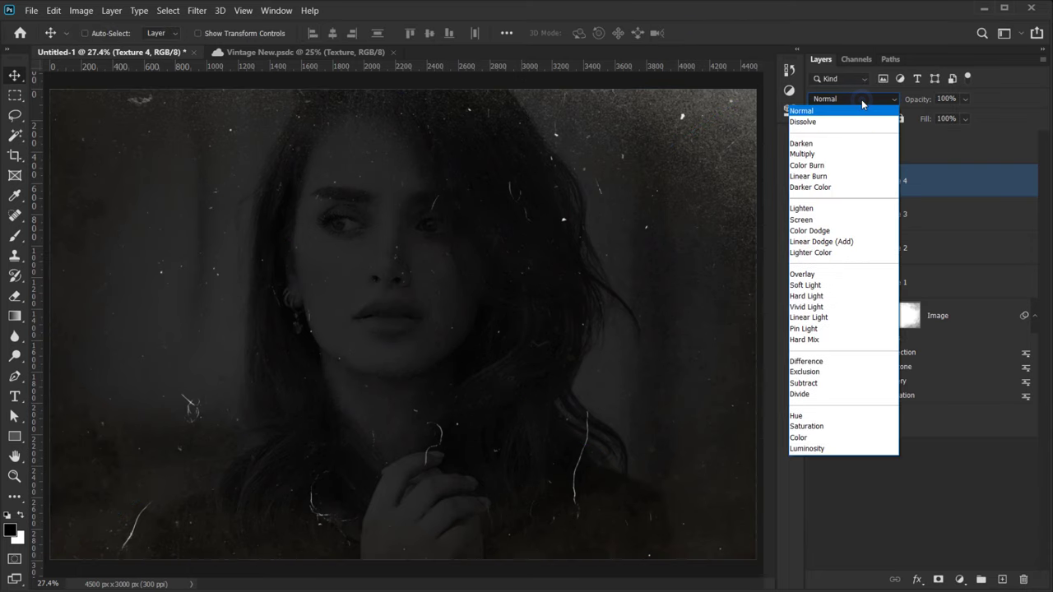
pyautogui.click(802, 226)
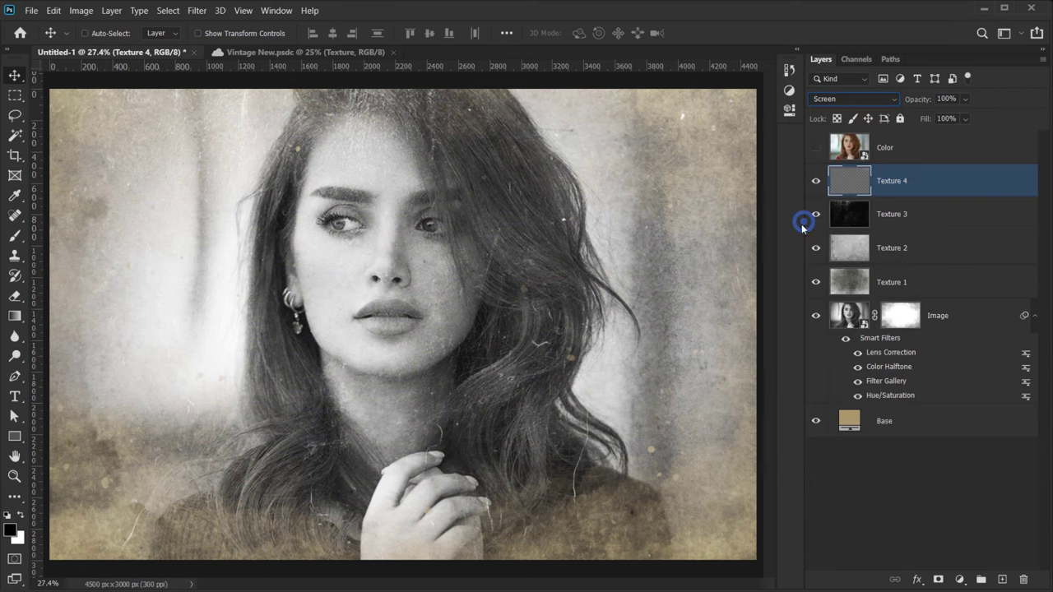
pyautogui.click(815, 180)
pyautogui.click(815, 180)
pyautogui.click(815, 180)
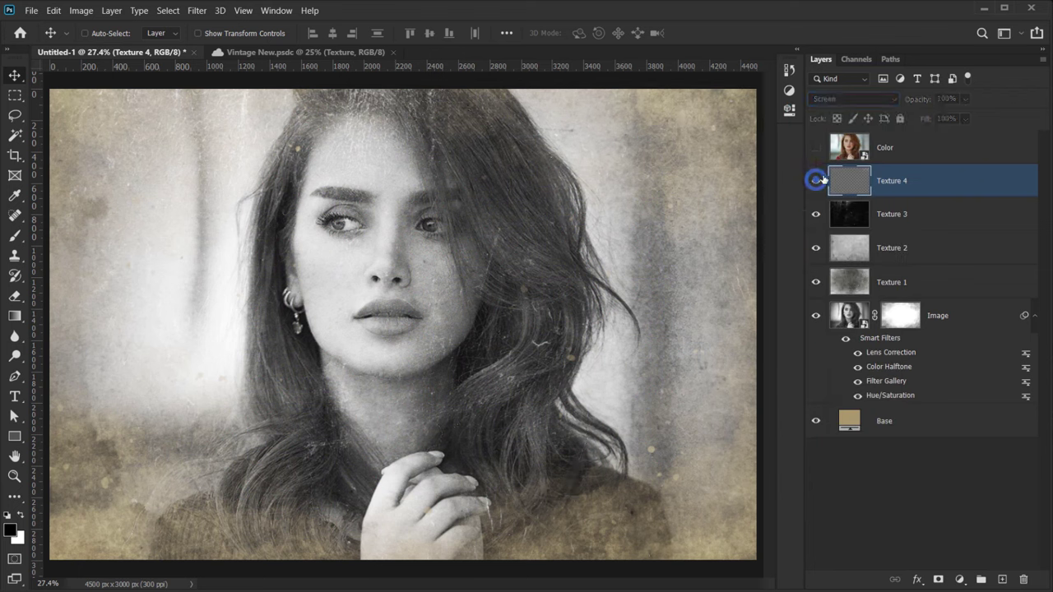
pyautogui.click(814, 180)
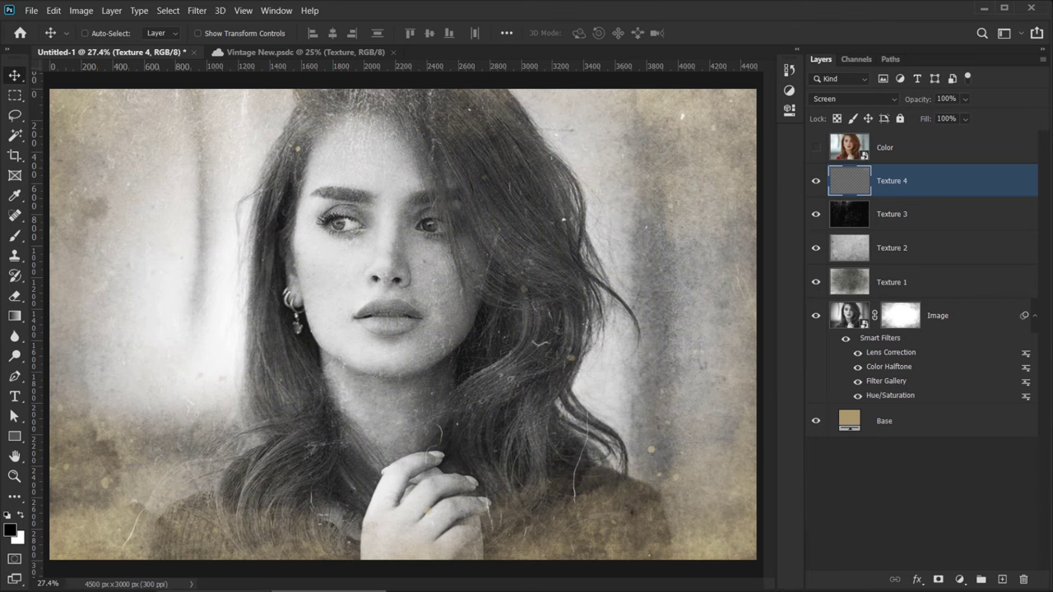
# Switch to File Explorer and place Texture Border.png at its original size above the Texture 4 layer.
pyautogui.hotkey('alt', 'Tab')
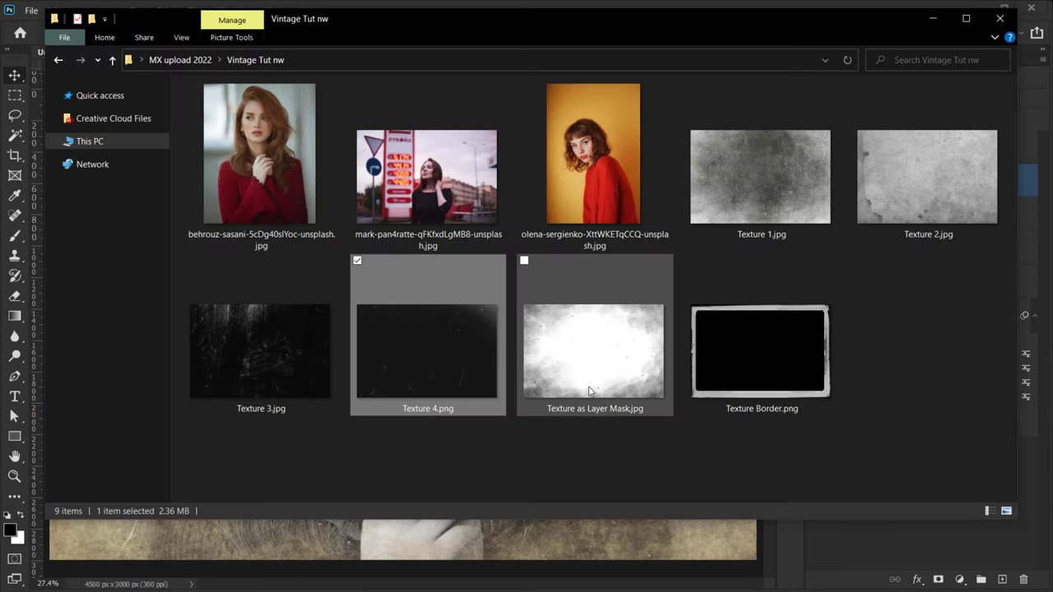
pyautogui.click(736, 392)
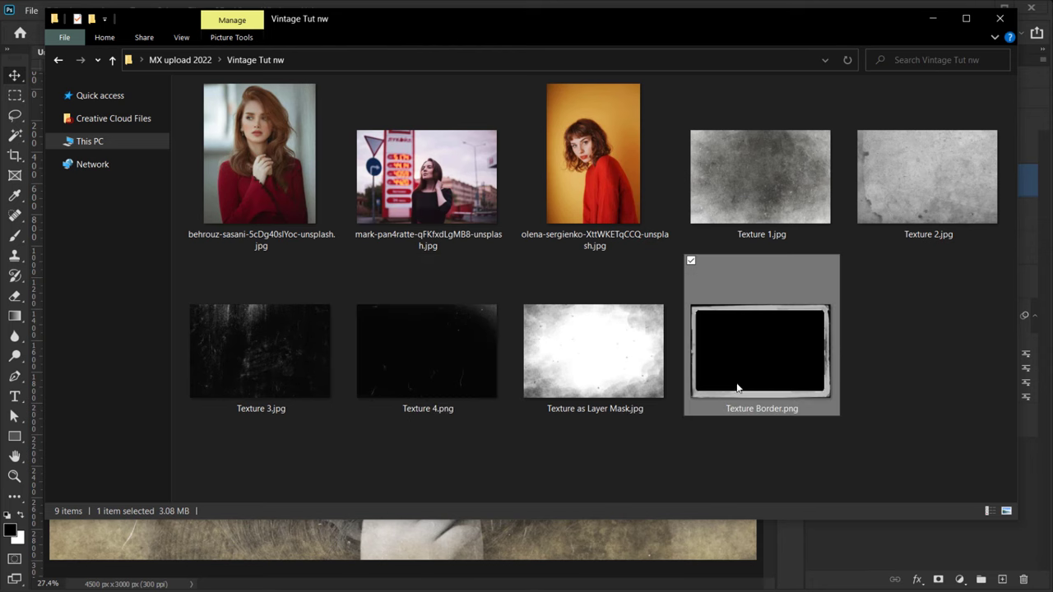
pyautogui.moveTo(771, 375); pyautogui.dragTo(653, 545)
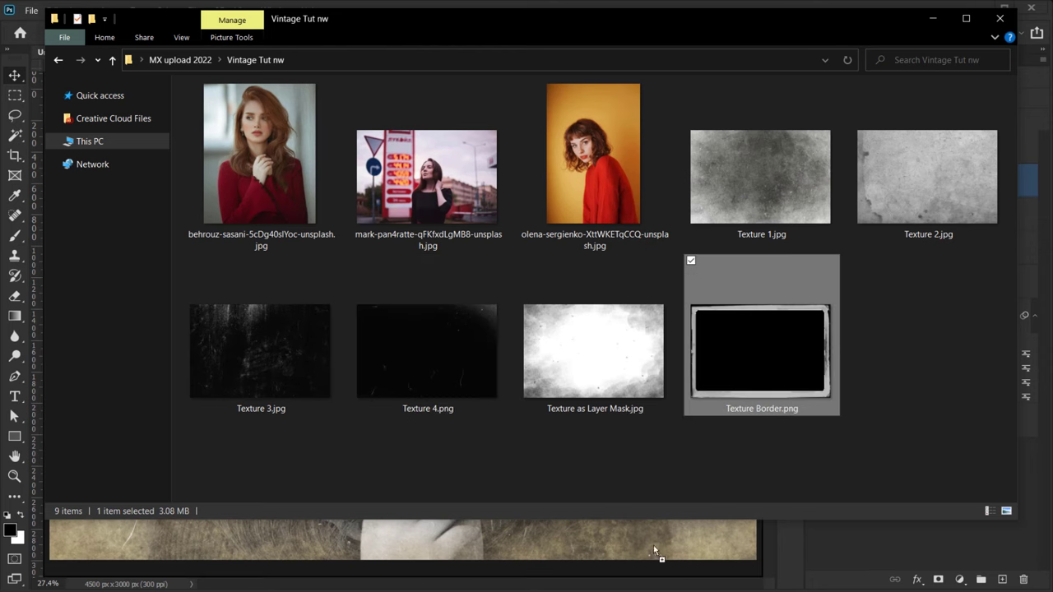
pyautogui.moveTo(580, 548); pyautogui.dragTo(579, 548)
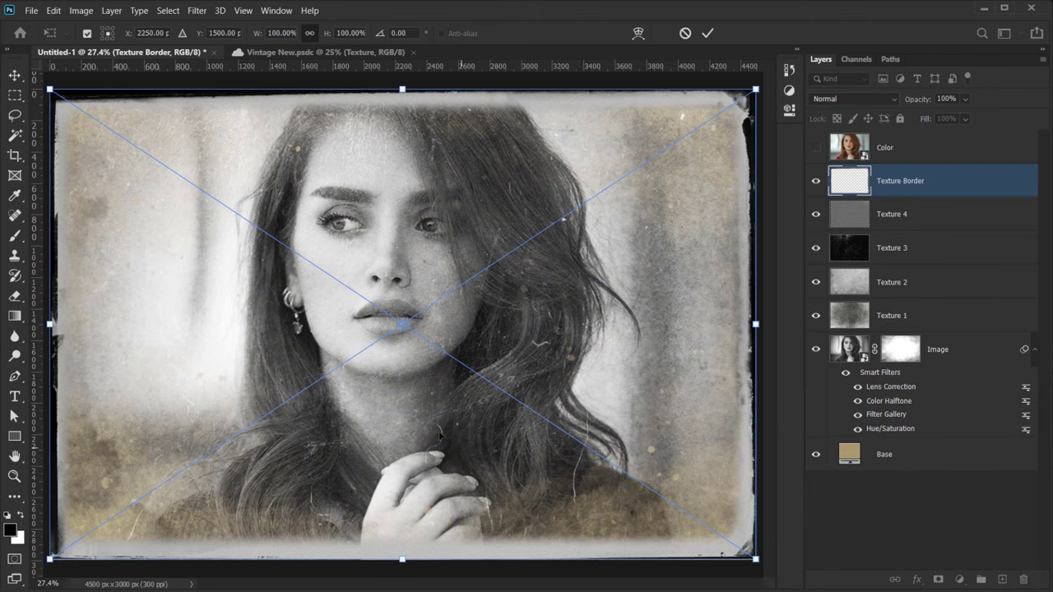
pyautogui.click(707, 32)
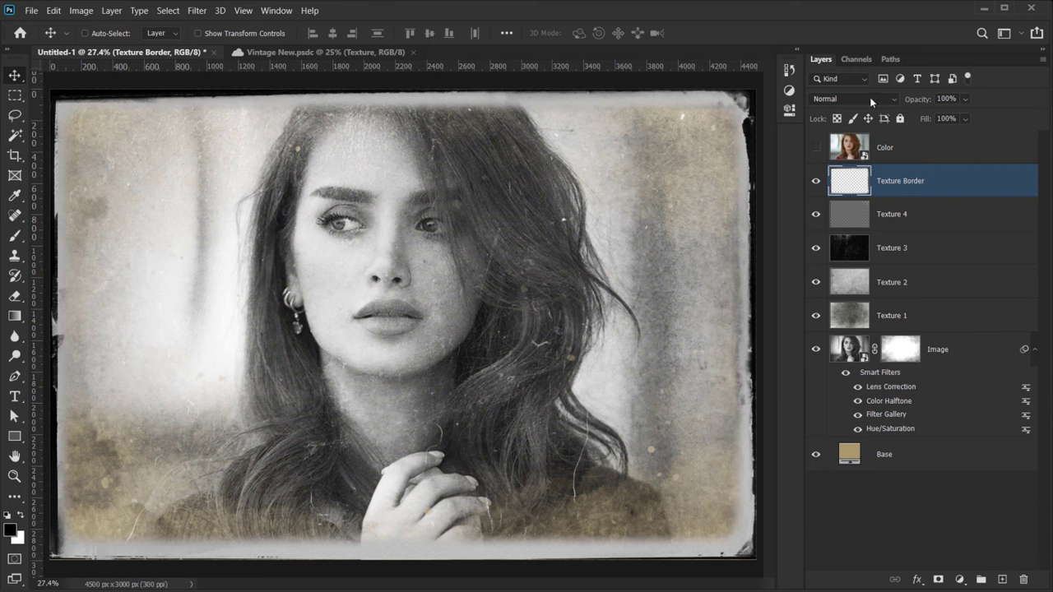
# Set the Texture Border layer's blend mode to Color Burn and inspect the border around the image.
pyautogui.click(870, 101)
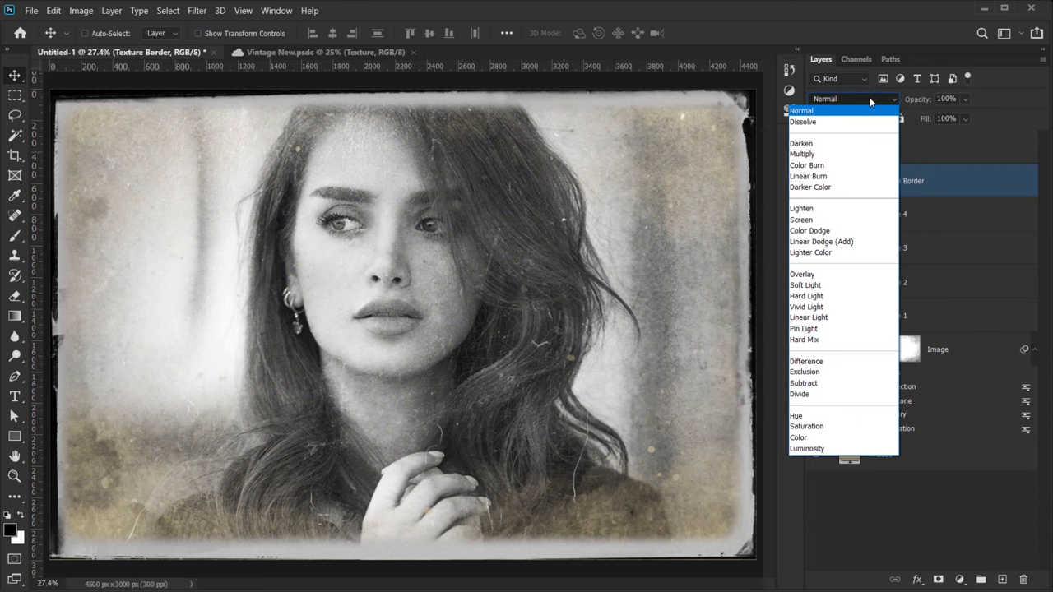
pyautogui.click(839, 165)
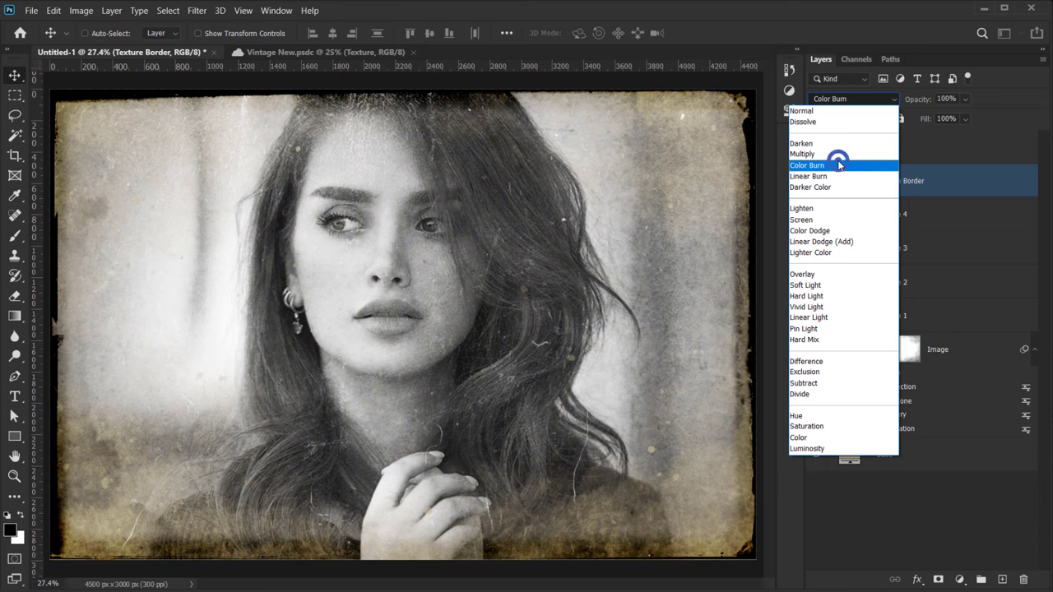
pyautogui.click(858, 102)
pyautogui.click(858, 105)
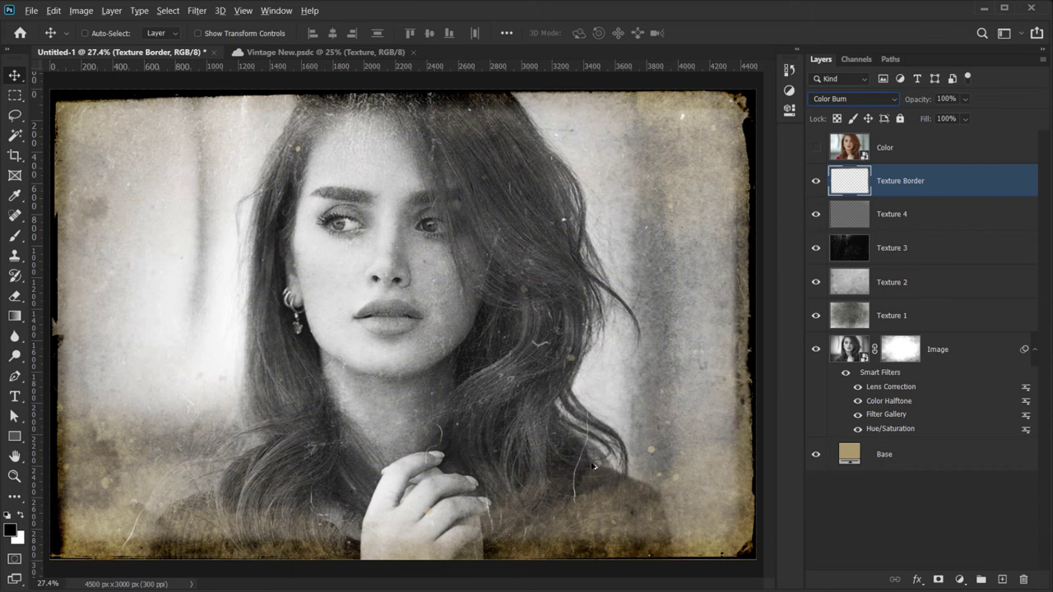
pyautogui.hotkey('ctrl', 'z')
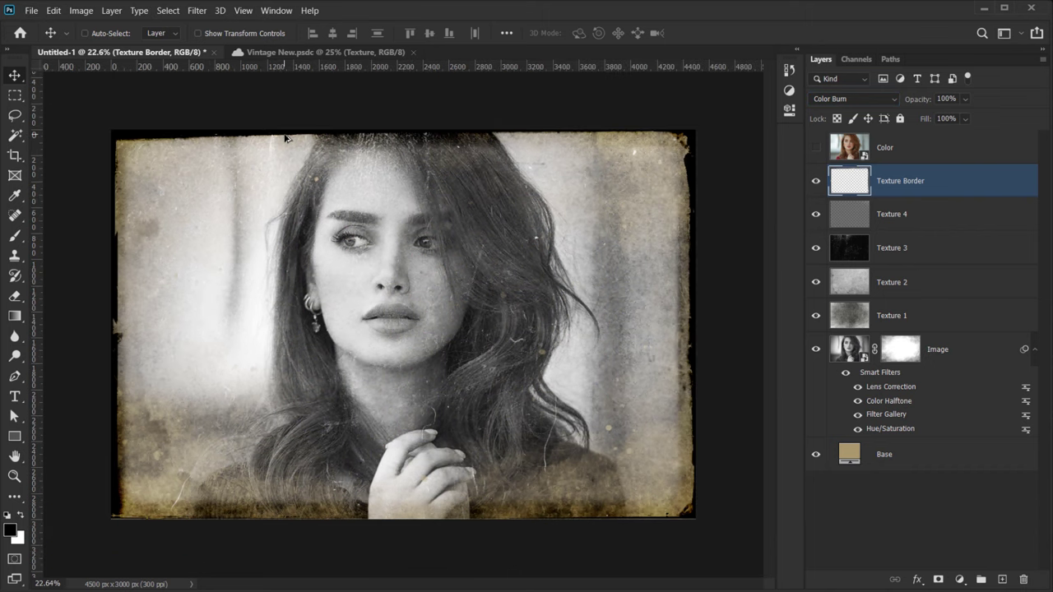
pyautogui.hotkey('ctrl', 'shift', 'z')
pyautogui.scroll(1, 120, 154)
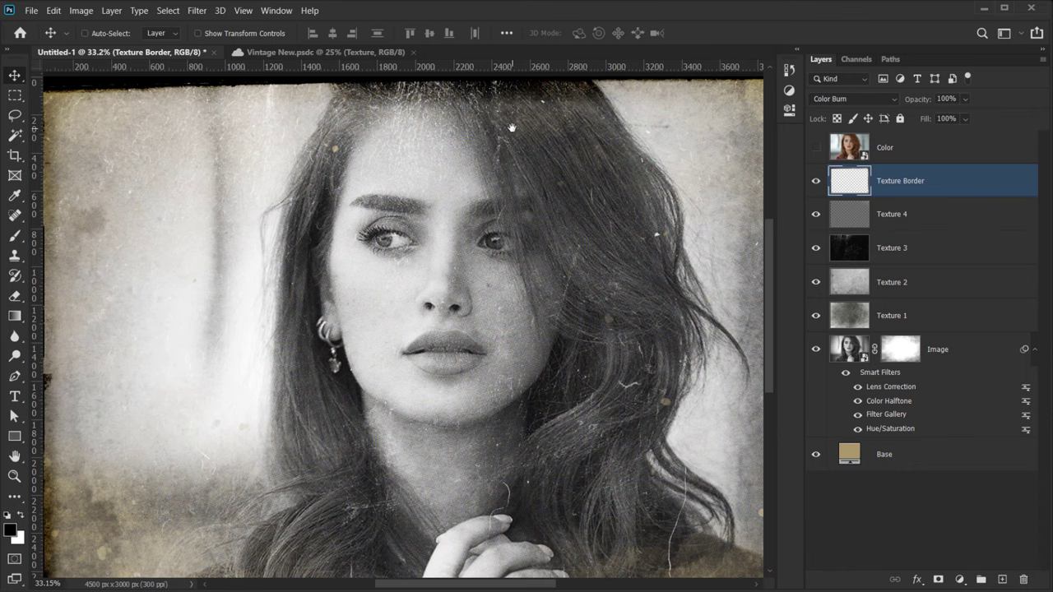
pyautogui.scroll(-3, 512, 127)
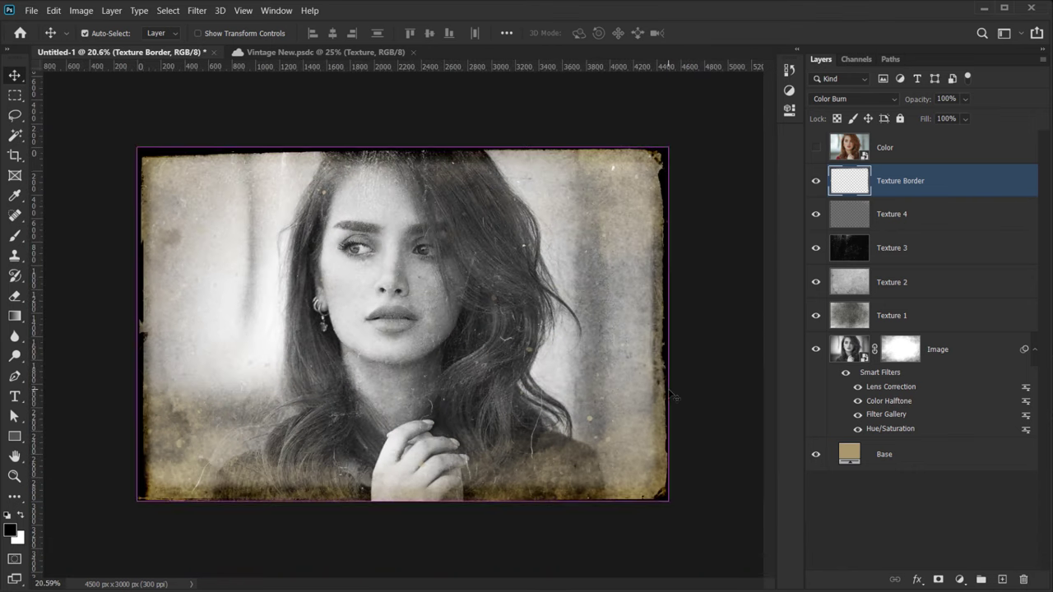
pyautogui.scroll(2, 673, 397)
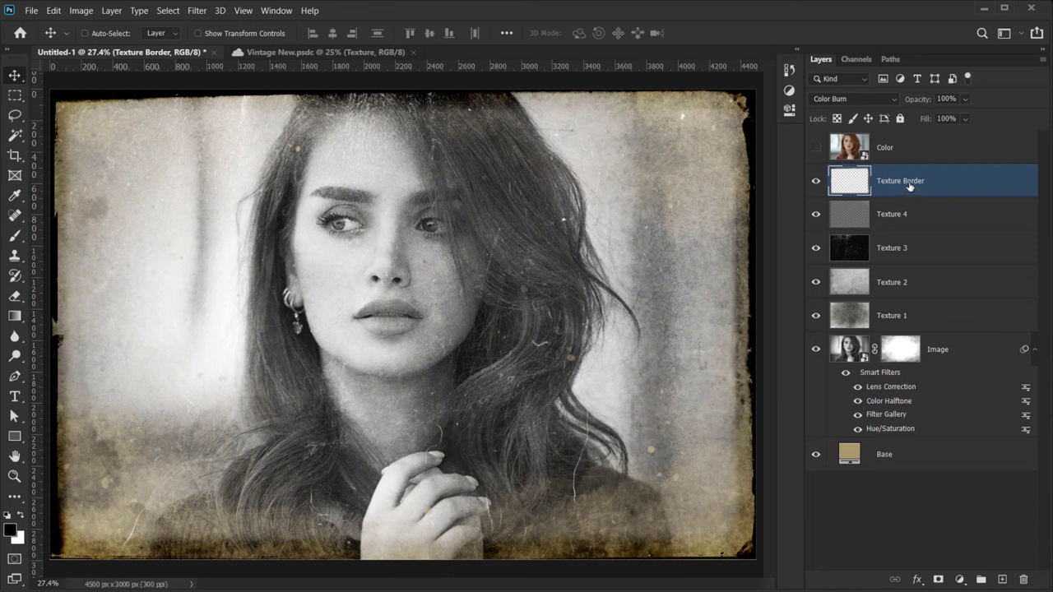
# Group the layers from Texture Border down to Texture 1 and name the group Textures.
pyautogui.keyDown('shift'); pyautogui.click(900, 320); pyautogui.keyUp('shift')
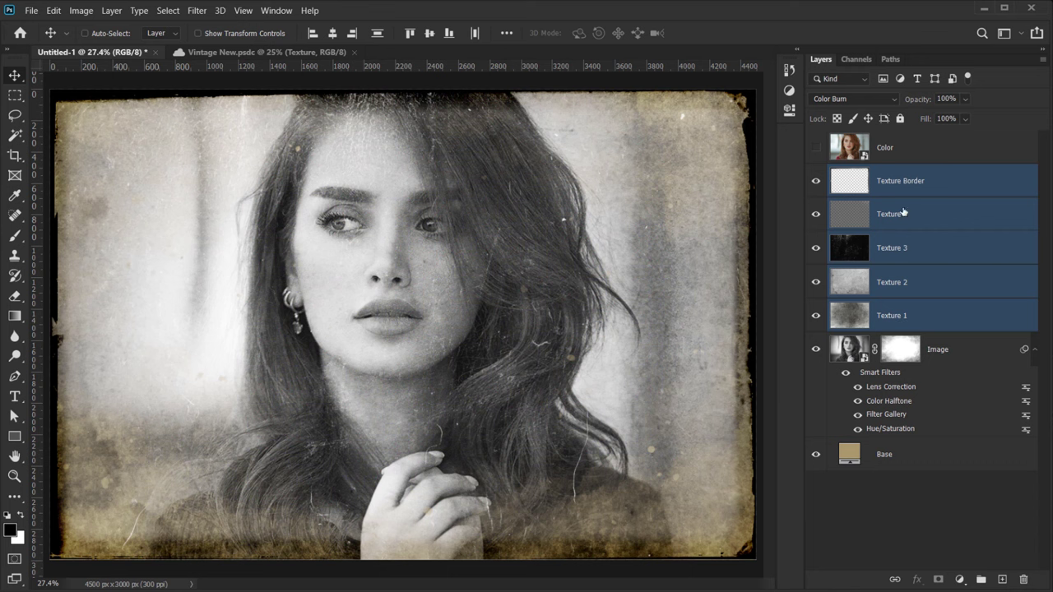
pyautogui.press('ctrl')
pyautogui.hotkey('ctrl', 'g')
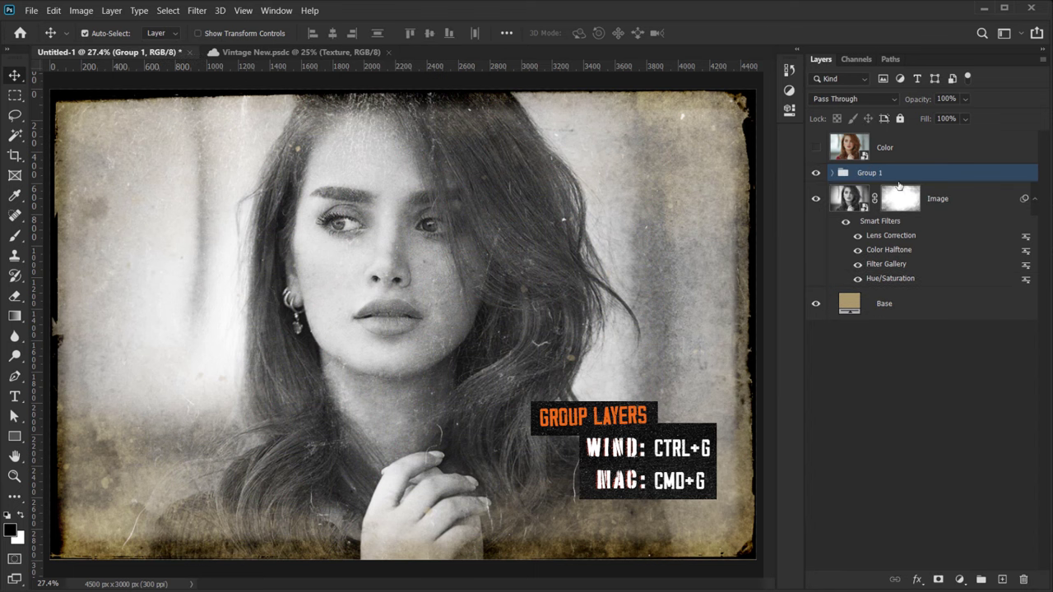
pyautogui.doubleClick(869, 172)
pyautogui.write('Textures')
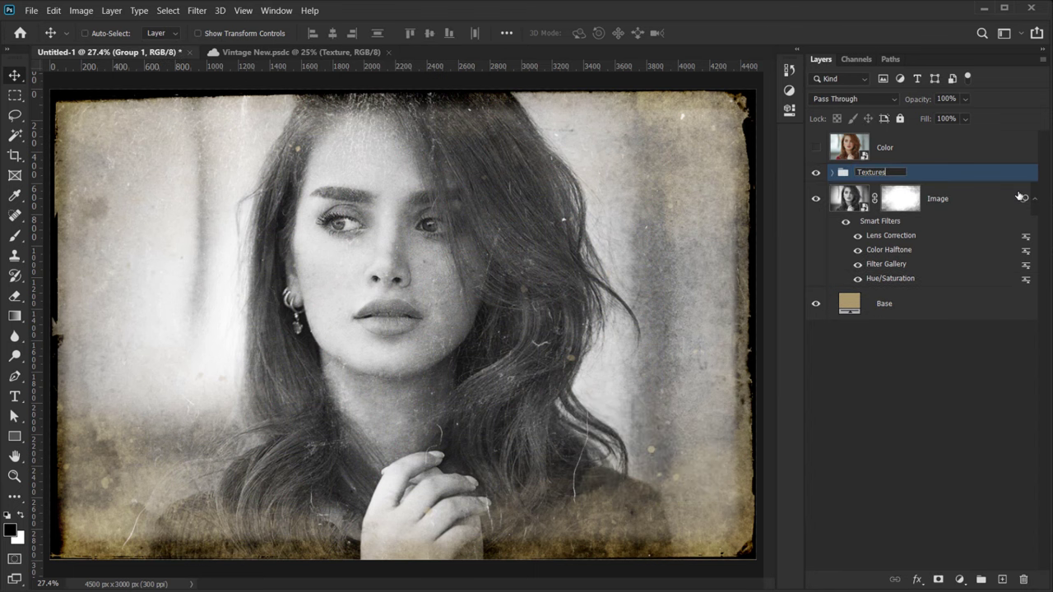
pyautogui.press('Return')
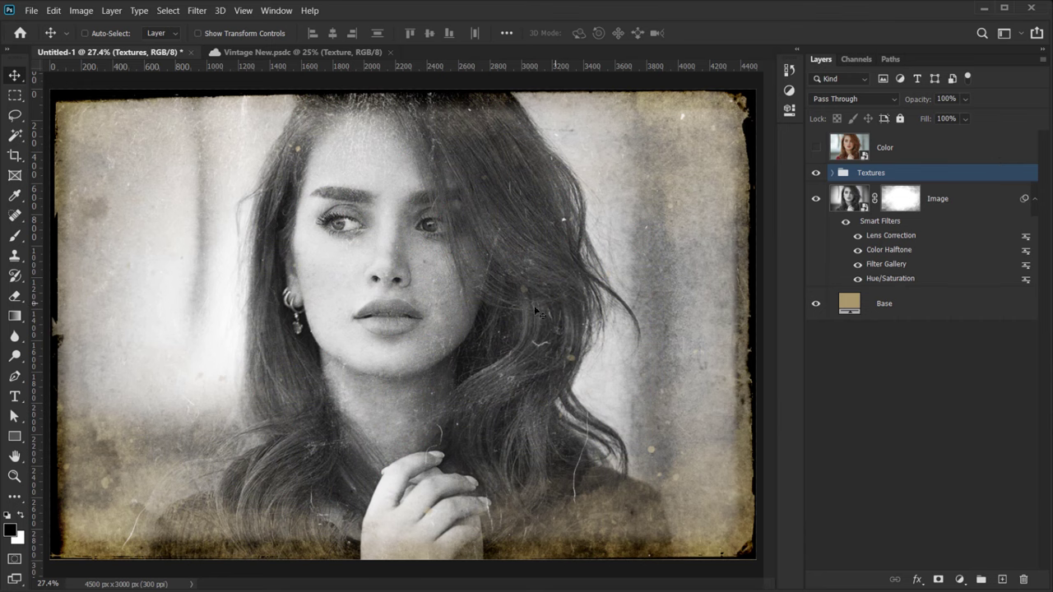
pyautogui.scroll(-1, 306, 289)
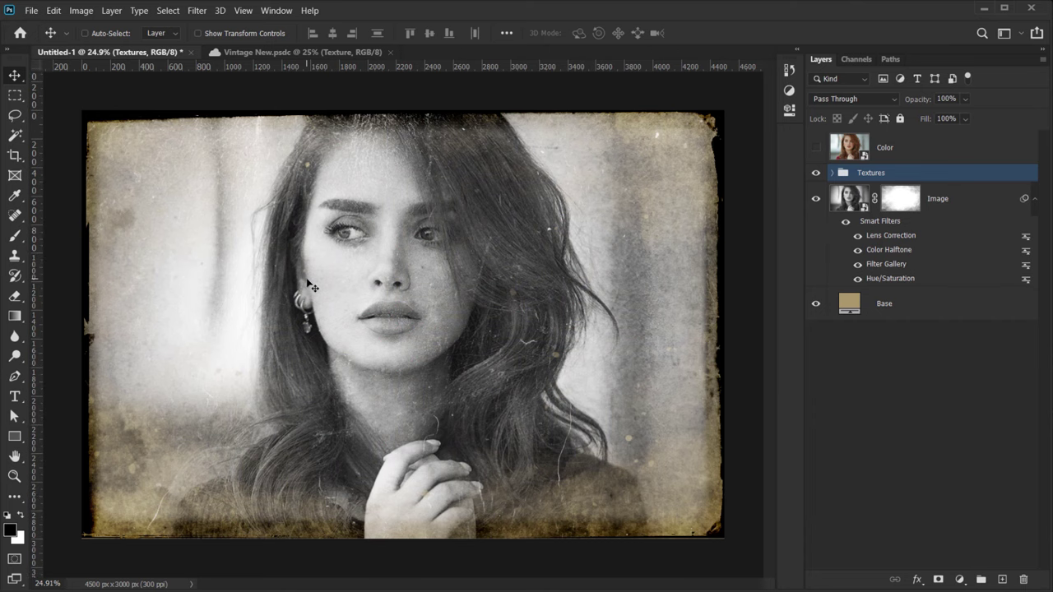
pyautogui.scroll(1, 311, 286)
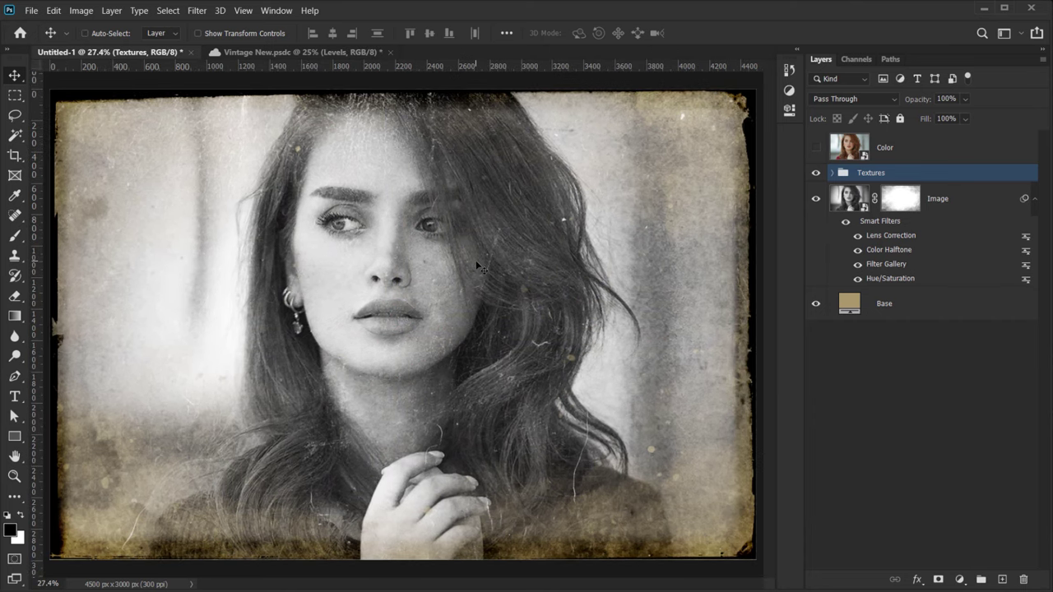
# Add a Levels adjustment above the Textures group with output levels of about 8 and 242, and toggle its visibility to compare.
pyautogui.click(959, 580)
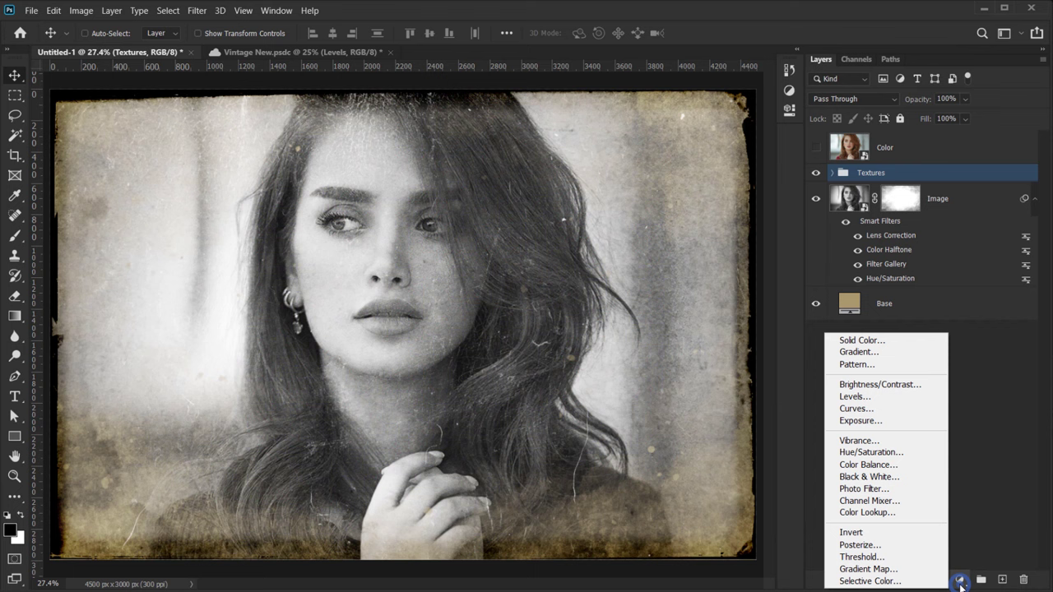
pyautogui.click(853, 398)
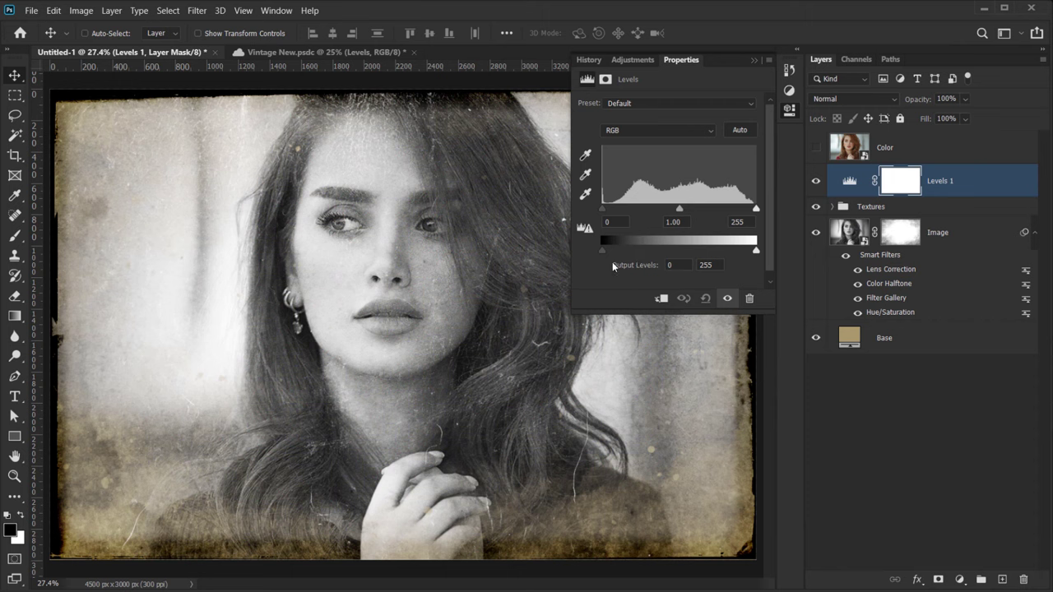
pyautogui.moveTo(601, 254); pyautogui.dragTo(611, 252)
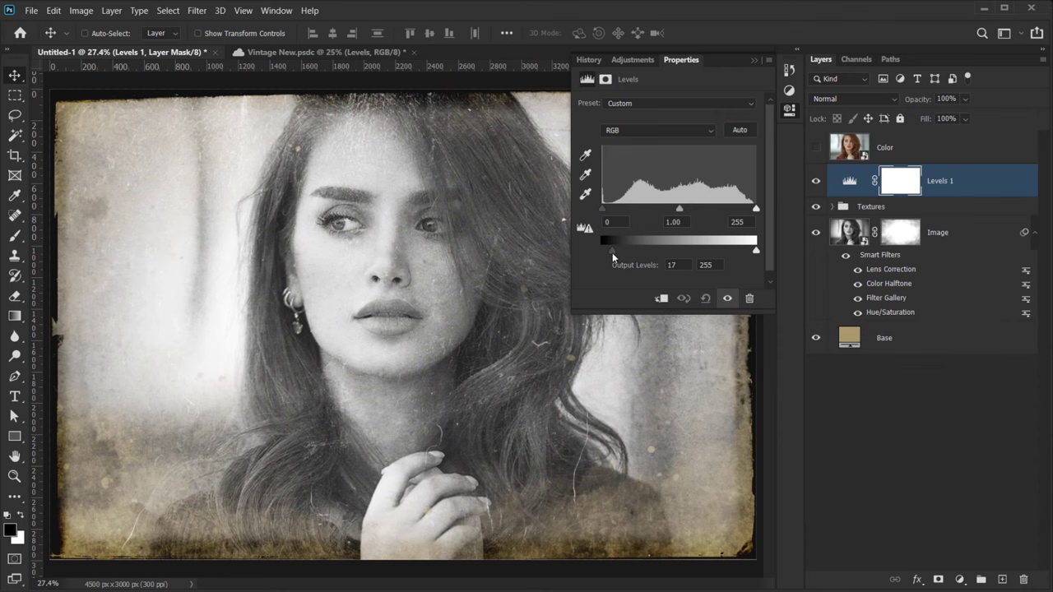
pyautogui.moveTo(612, 252)
pyautogui.mouseDown()
pyautogui.moveTo(655, 252)
pyautogui.moveTo(673, 264)
pyautogui.moveTo(597, 255)
pyautogui.mouseUp()
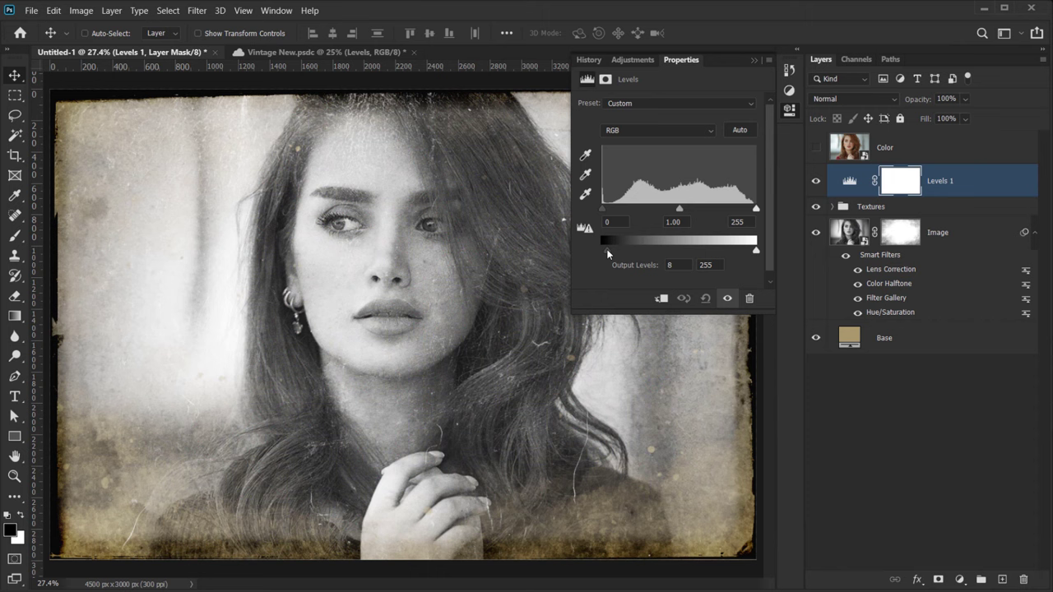
pyautogui.moveTo(756, 250); pyautogui.dragTo(750, 255)
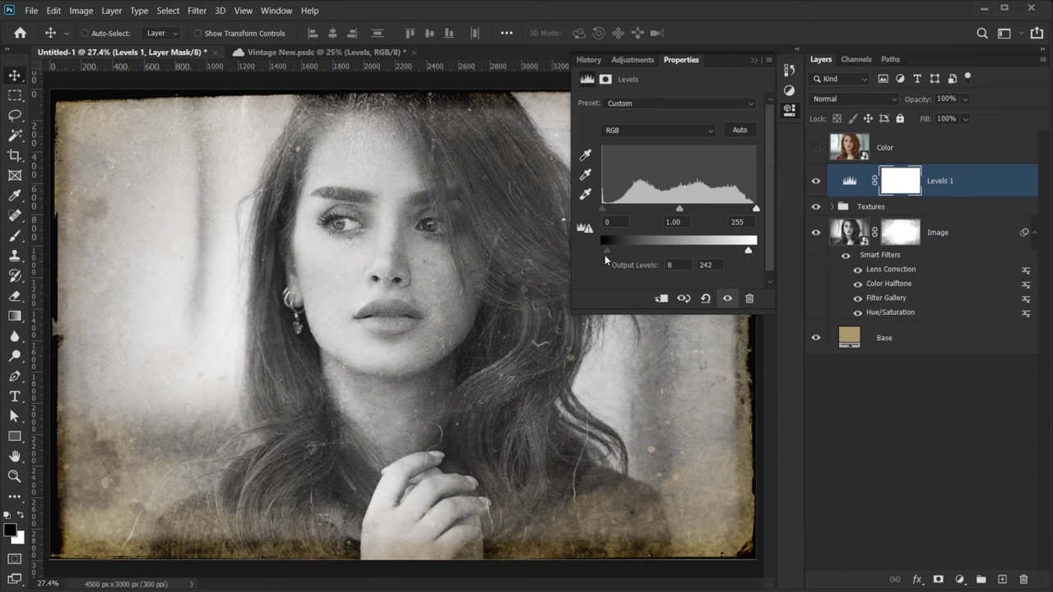
pyautogui.moveTo(608, 249); pyautogui.dragTo(609, 251)
pyautogui.click(754, 62)
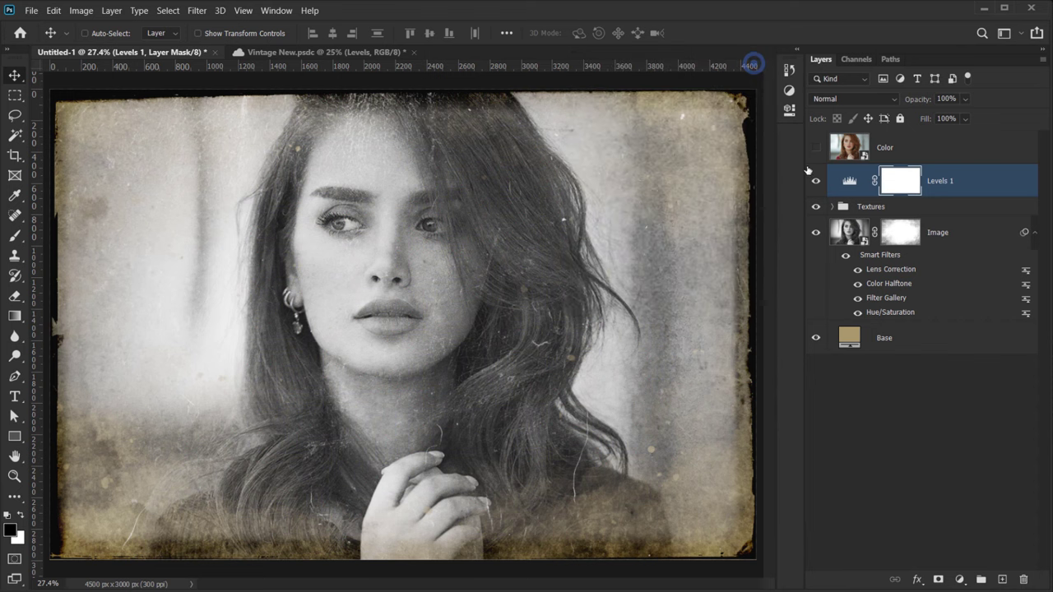
pyautogui.click(816, 182)
pyautogui.click(816, 182)
# Add a Brightness/Contrast adjustment above the Levels layer with brightness -20 and contrast -40.
pyautogui.click(960, 579)
pyautogui.click(884, 384)
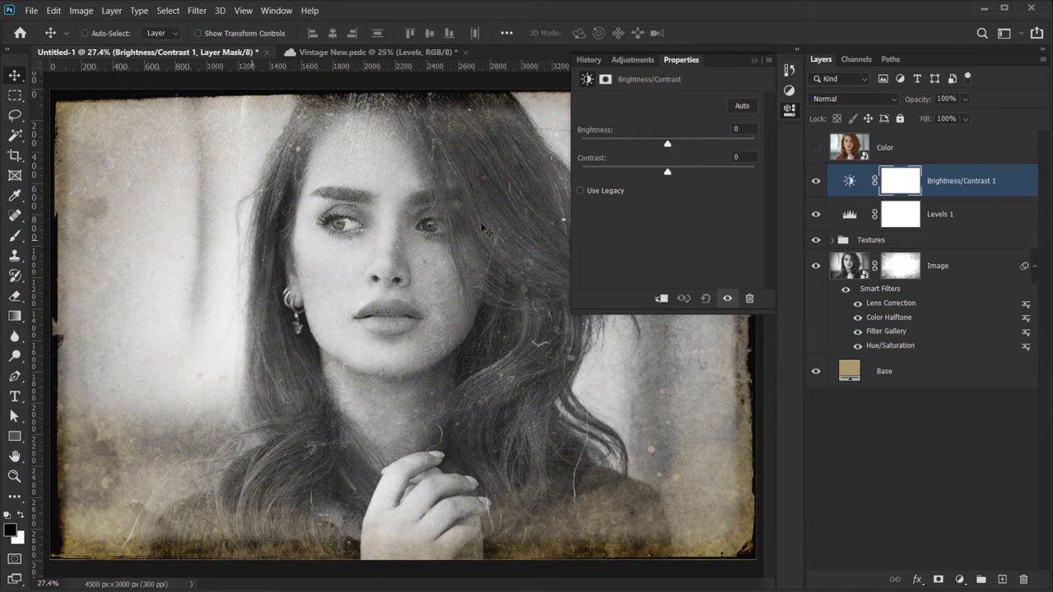
pyautogui.moveTo(668, 146)
pyautogui.mouseDown()
pyautogui.moveTo(647, 145)
pyautogui.moveTo(656, 148)
pyautogui.mouseUp()
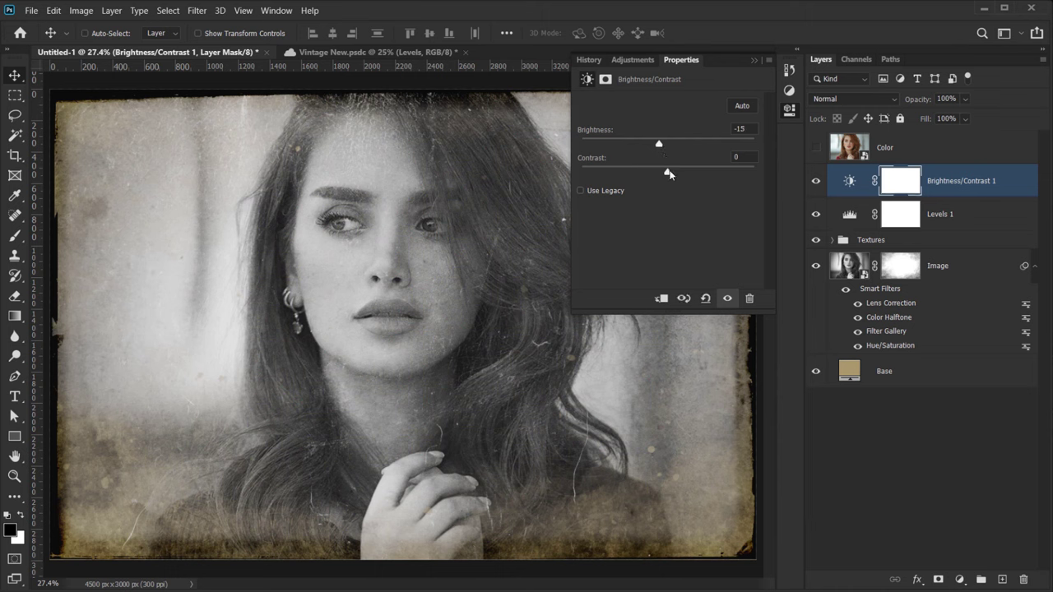
pyautogui.moveTo(670, 173); pyautogui.dragTo(621, 177)
pyautogui.moveTo(617, 176); pyautogui.dragTo(609, 176)
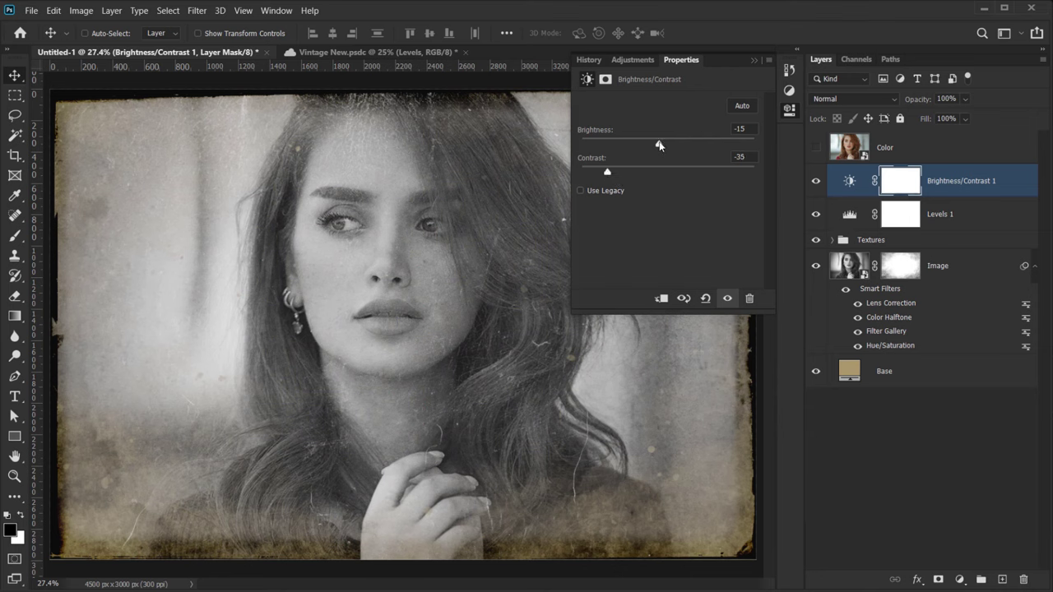
pyautogui.moveTo(659, 144); pyautogui.dragTo(654, 145)
pyautogui.moveTo(607, 173); pyautogui.dragTo(600, 173)
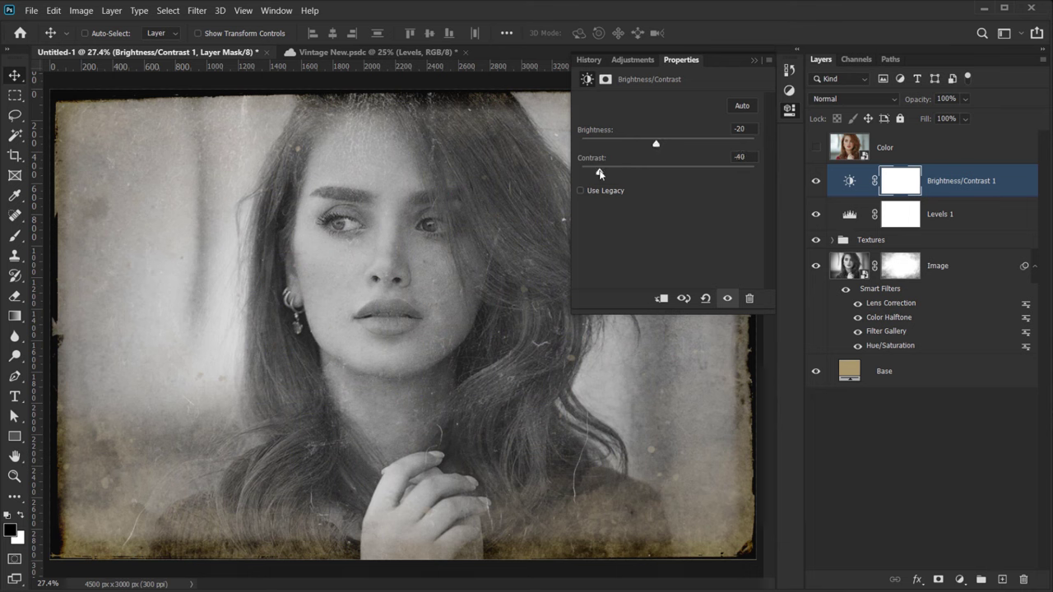
pyautogui.click(754, 60)
# Toggle the Brightness/Contrast layer's visibility and examine its effect on the portrait both up close and as a whole.
pyautogui.click(816, 180)
pyautogui.click(816, 181)
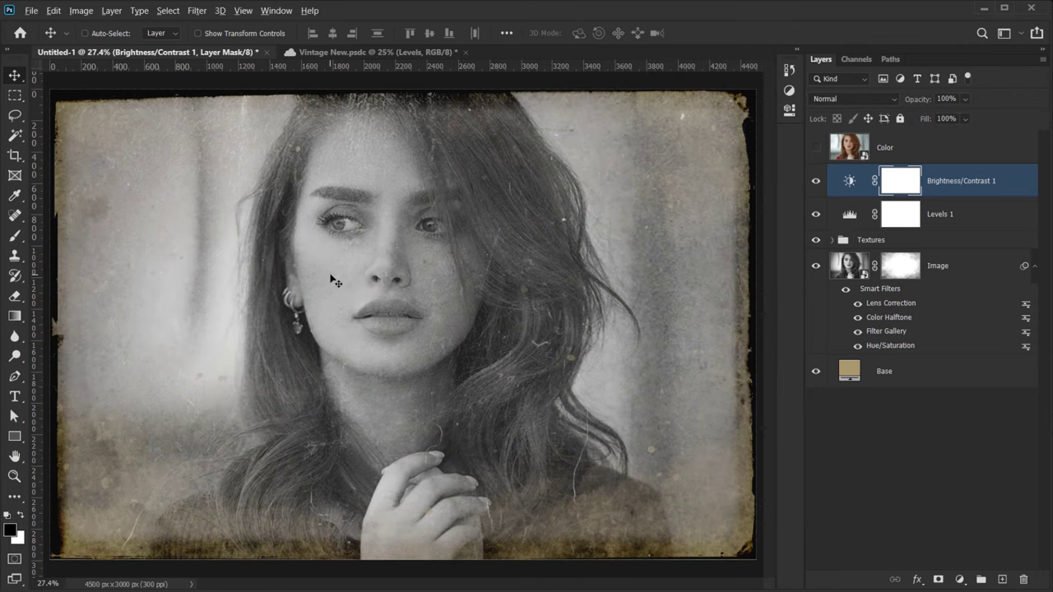
pyautogui.scroll(1, 333, 280)
pyautogui.scroll(-3, 289, 218)
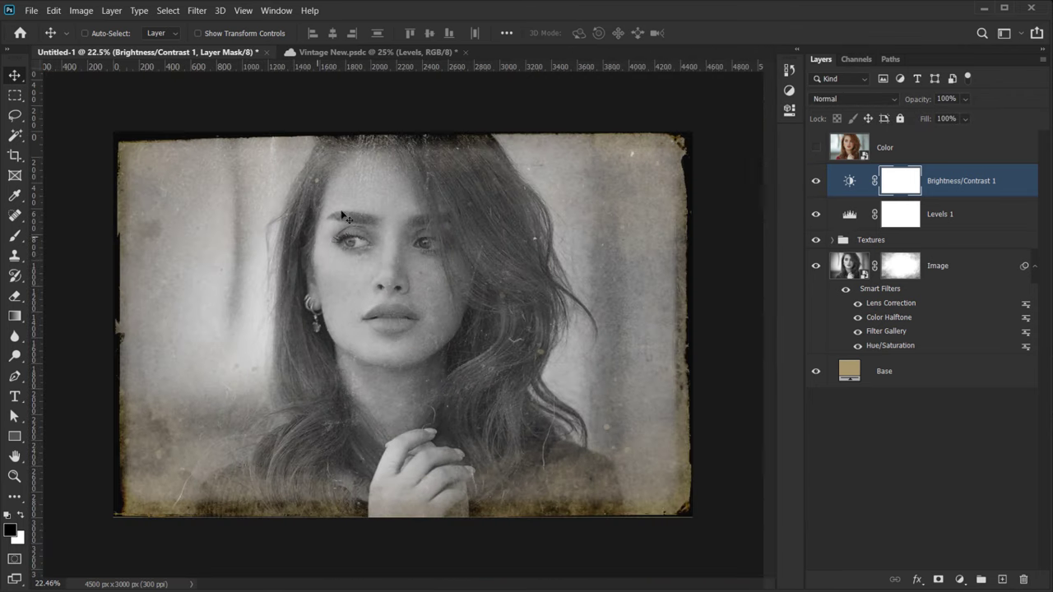
pyautogui.scroll(2, 350, 288)
pyautogui.click(821, 187)
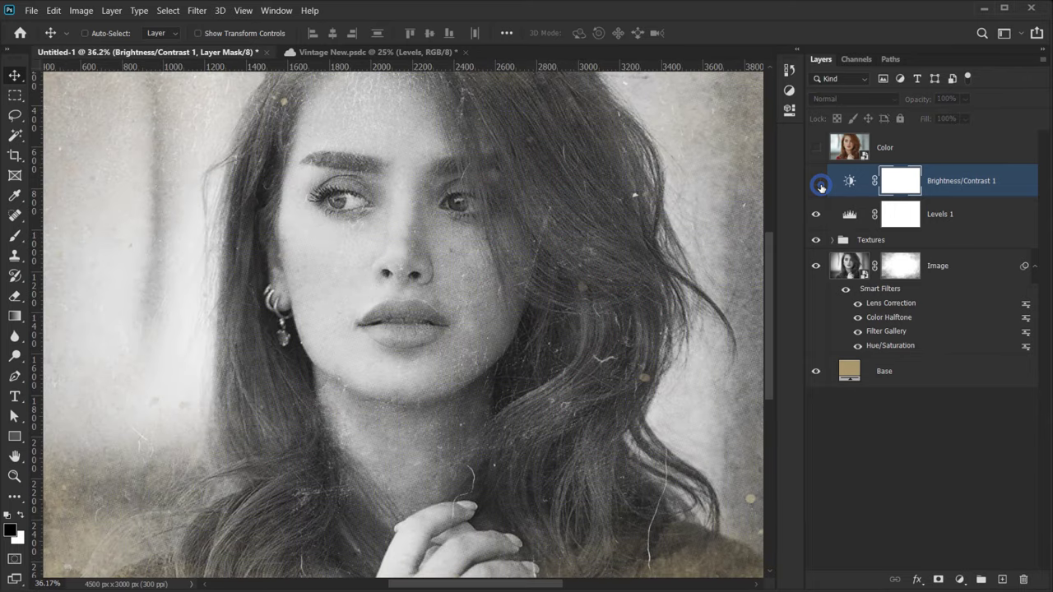
pyautogui.click(821, 187)
pyautogui.click(820, 187)
pyautogui.click(820, 187)
pyautogui.scroll(2, 380, 240)
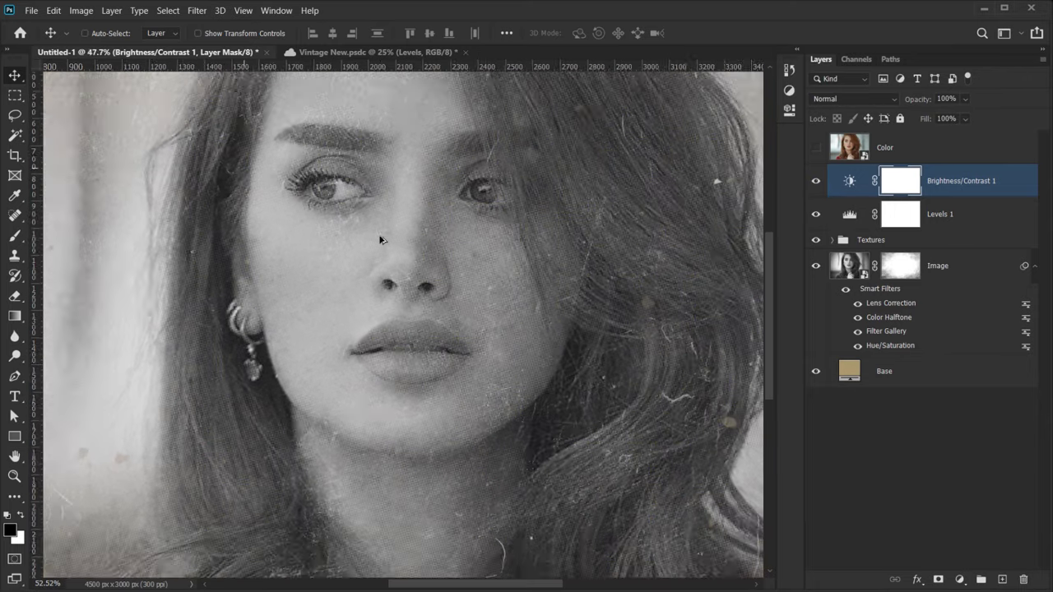
pyautogui.scroll(3, 383, 239)
pyautogui.scroll(-5, 385, 248)
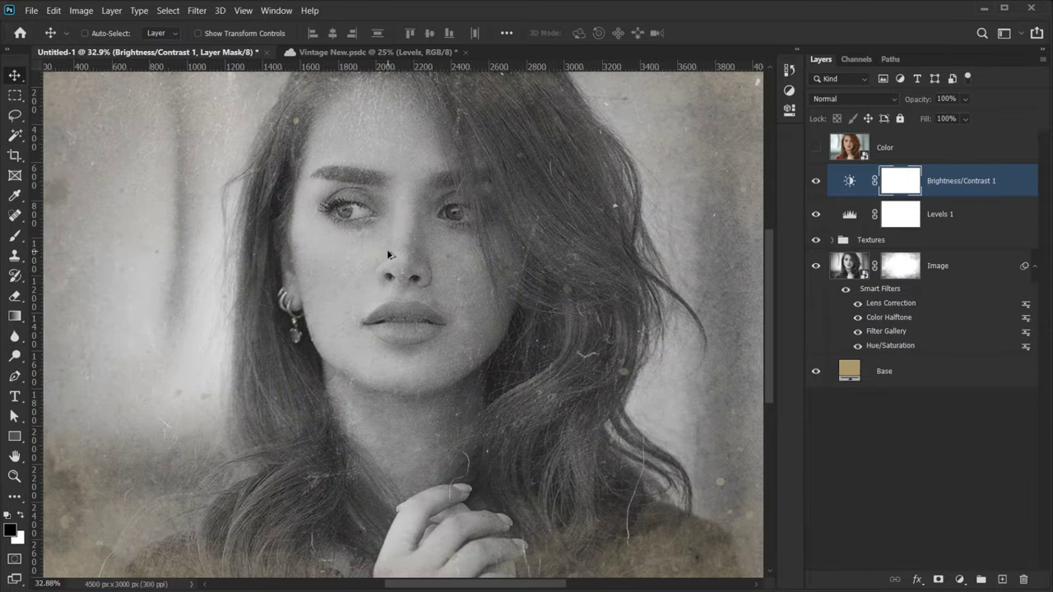
pyautogui.scroll(-1, 389, 254)
pyautogui.scroll(1, 457, 258)
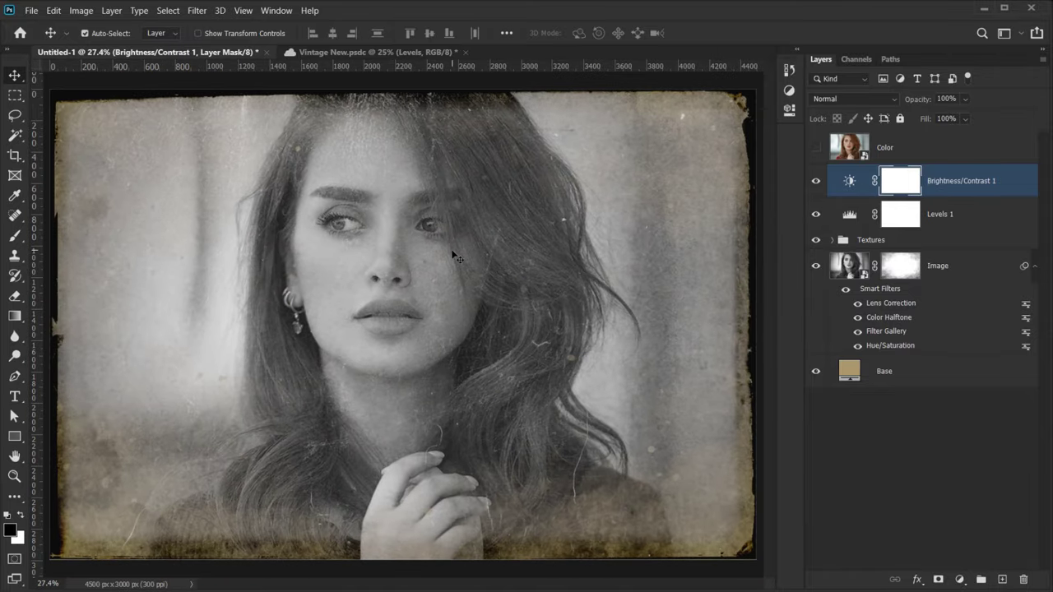
pyautogui.click(814, 183)
pyautogui.click(816, 182)
# Add a Color Lookup adjustment above the Brightness/Contrast layer using the TealOrangePlusContrast.3DL look.
pyautogui.click(960, 580)
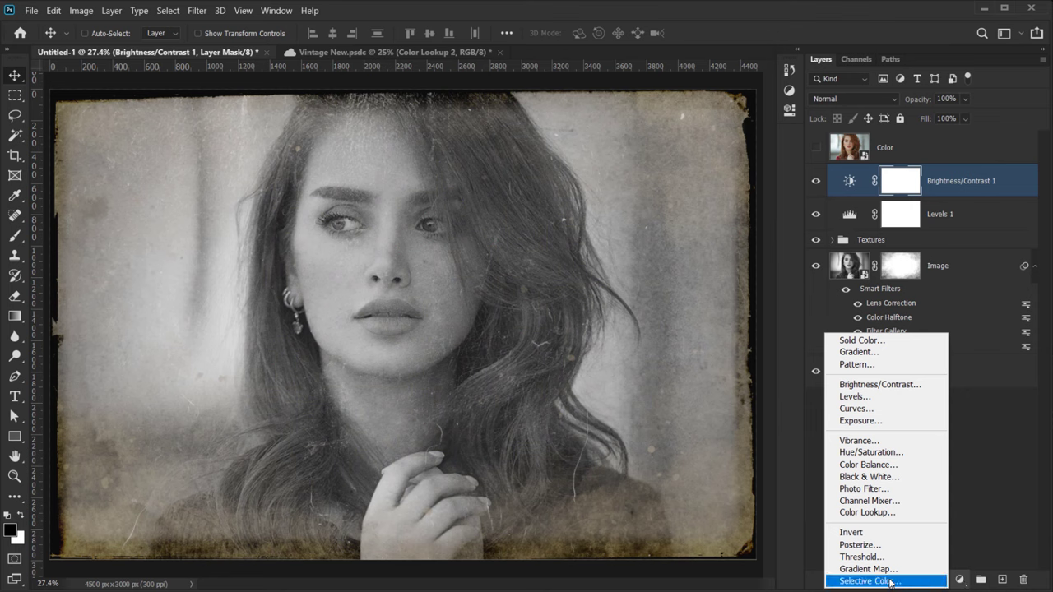
pyautogui.click(853, 508)
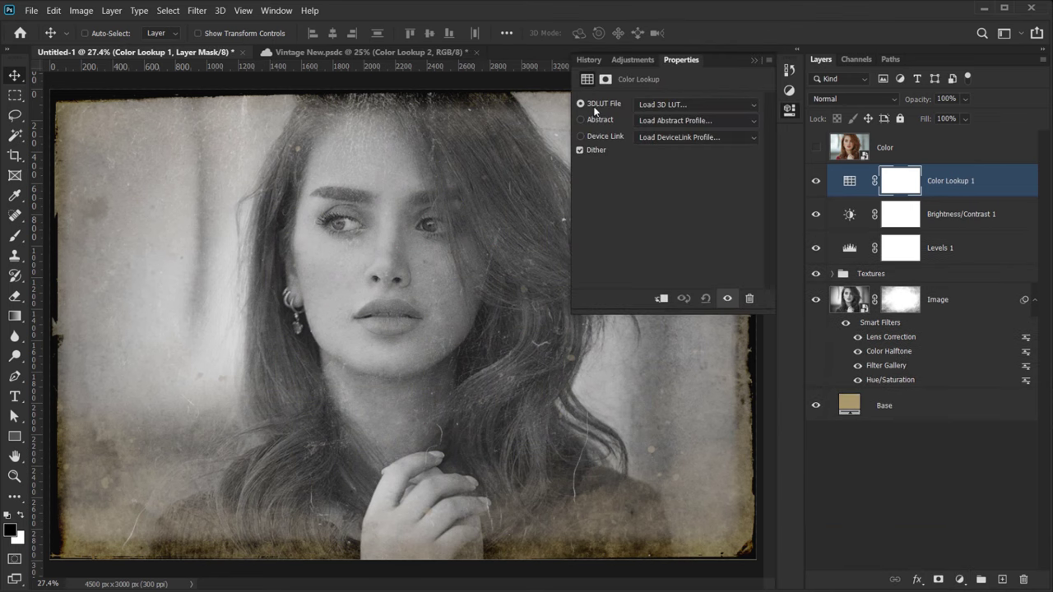
pyautogui.click(671, 105)
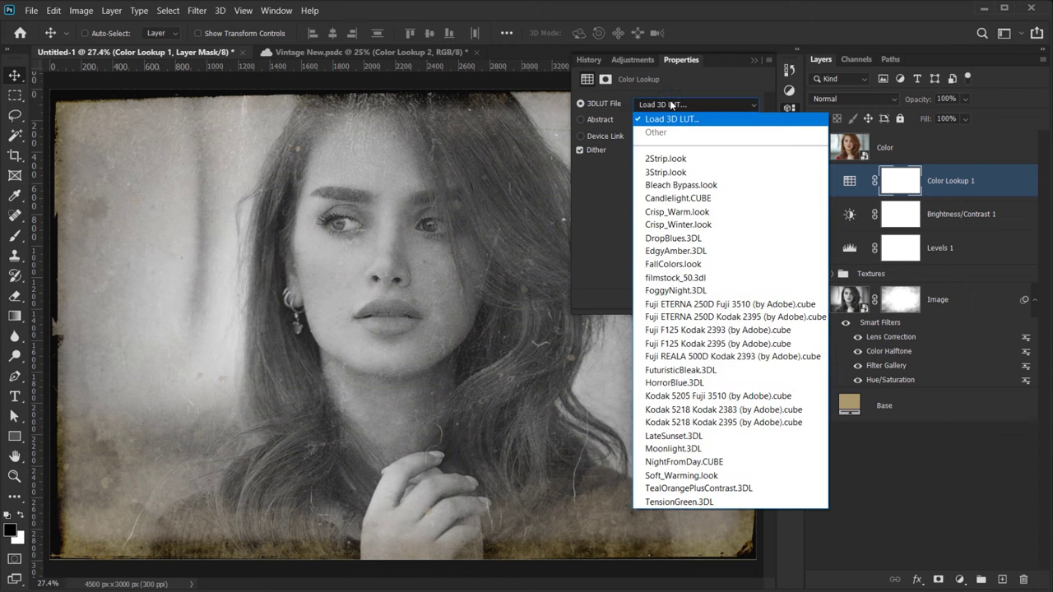
pyautogui.click(700, 488)
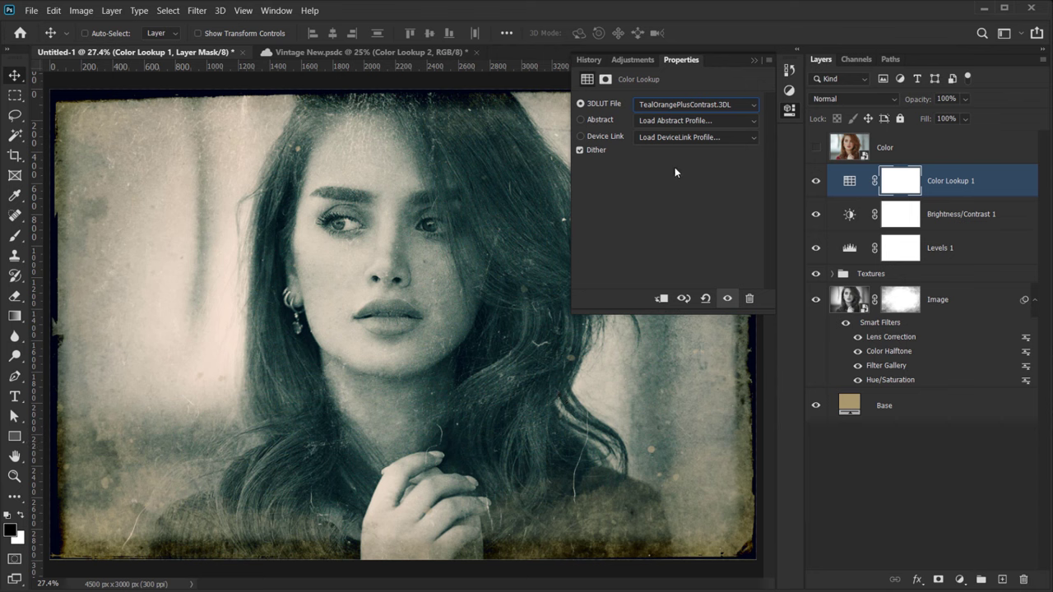
pyautogui.click(751, 62)
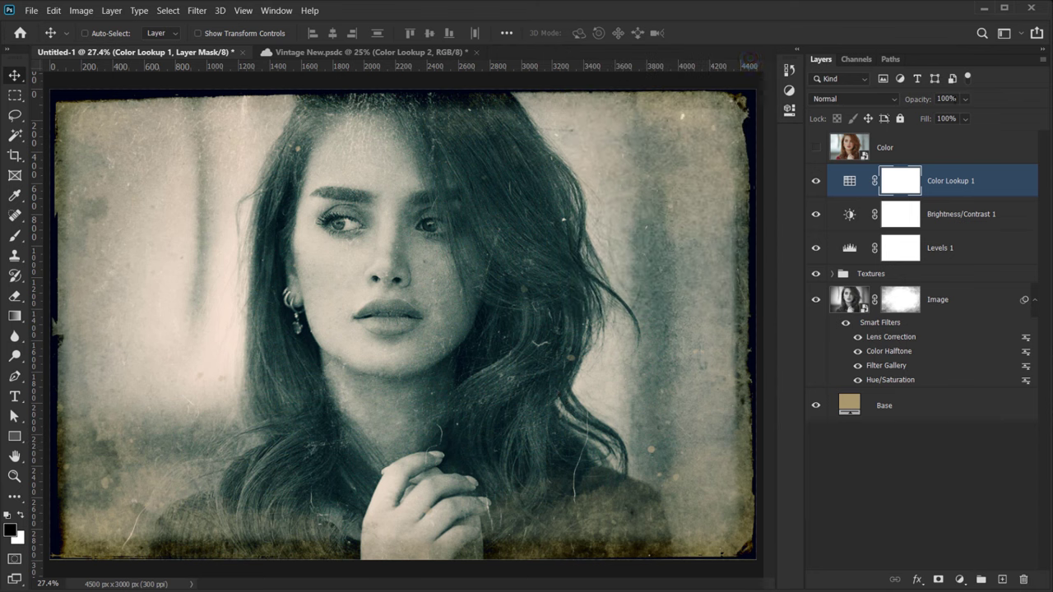
# Set the teal-orange Color Lookup layer's opacity to 20% and toggle its visibility to compare the effect.
pyautogui.click(951, 99)
pyautogui.write('20')
pyautogui.press('Return')
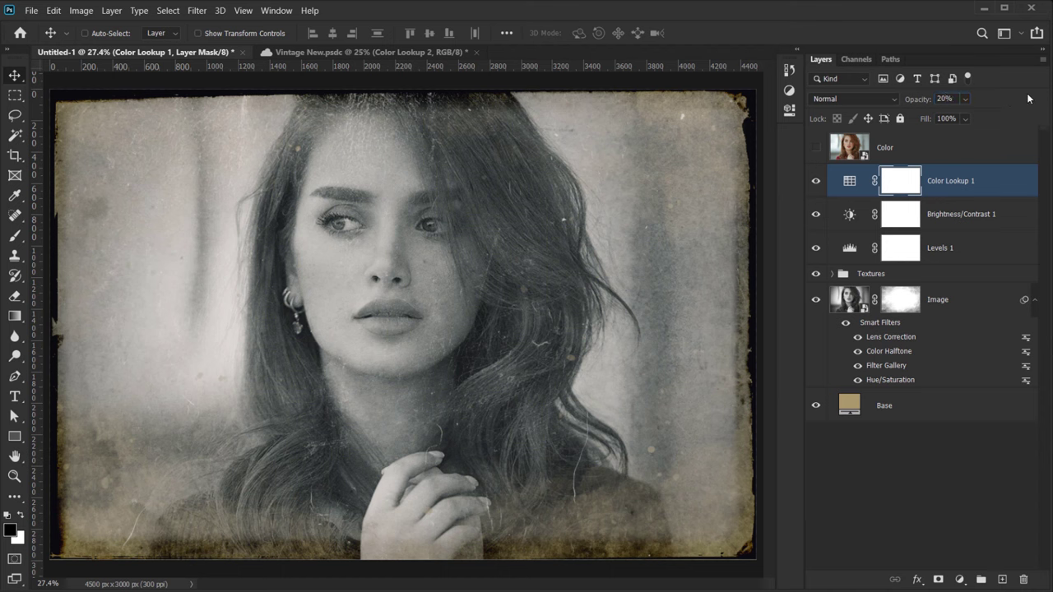
pyautogui.click(817, 182)
pyautogui.click(816, 182)
pyautogui.click(816, 183)
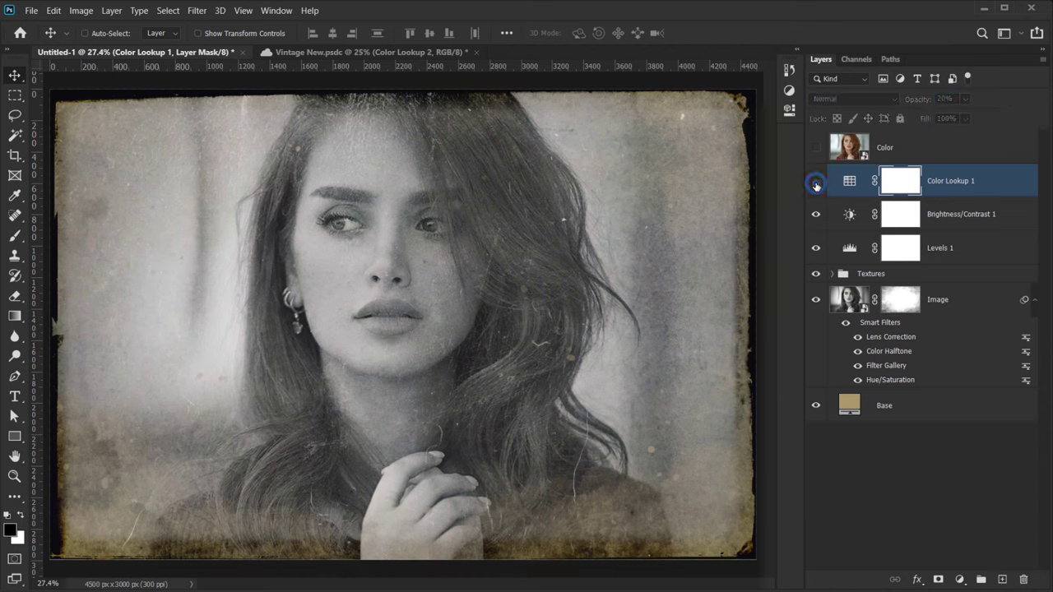
pyautogui.click(816, 183)
pyautogui.click(816, 183)
pyautogui.click(816, 183)
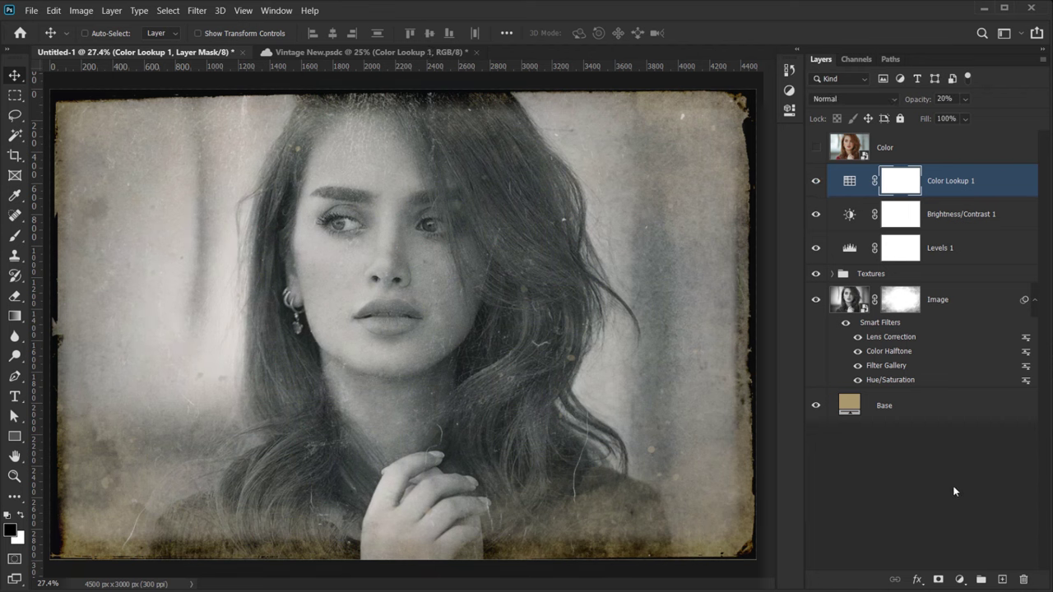
# Add a second Color Lookup adjustment on top of the first, using the Candlelight.CUBE look.
pyautogui.click(960, 580)
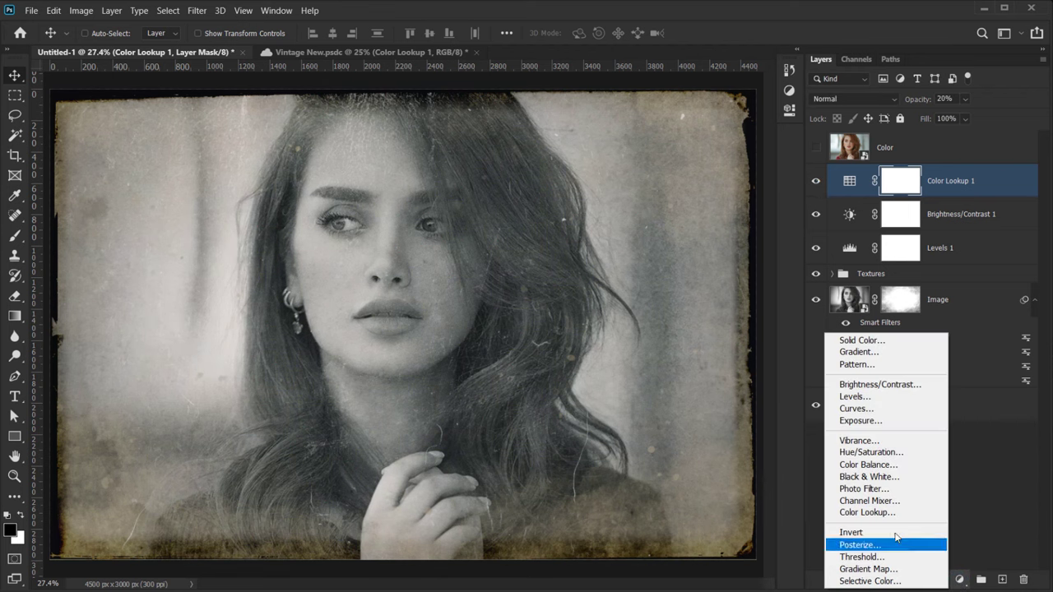
pyautogui.click(866, 512)
pyautogui.click(730, 104)
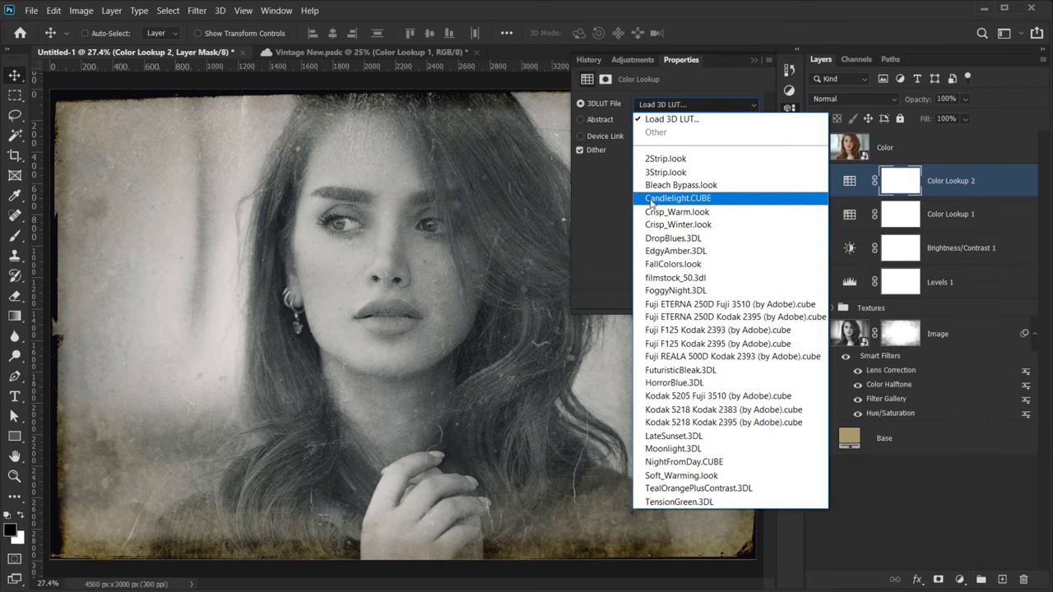
pyautogui.click(679, 201)
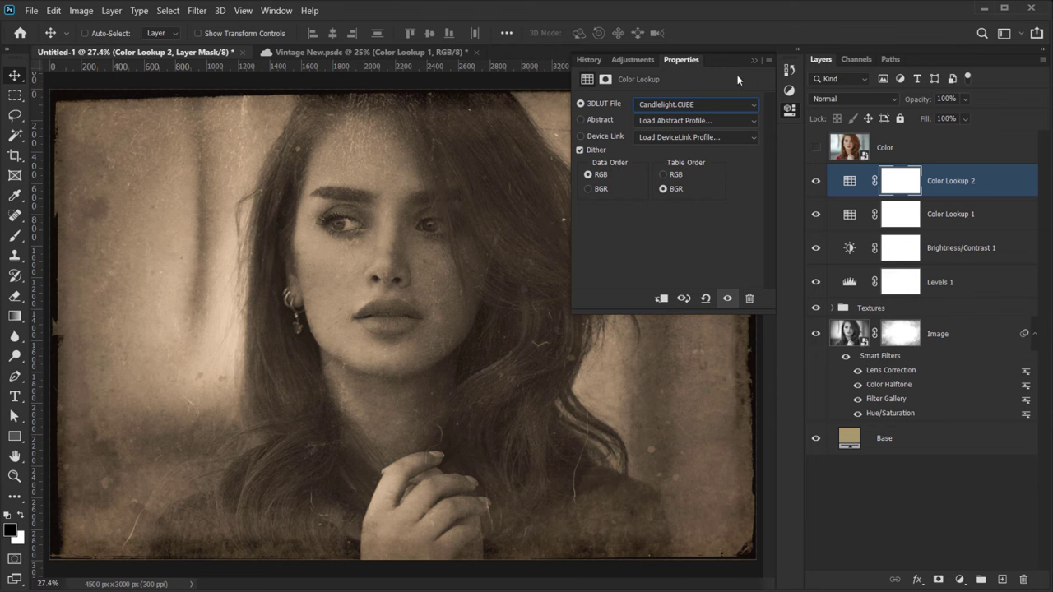
pyautogui.click(752, 61)
# Set the Candlelight Color Lookup layer's opacity to 75%, toggling its visibility to compare the toning.
pyautogui.click(816, 181)
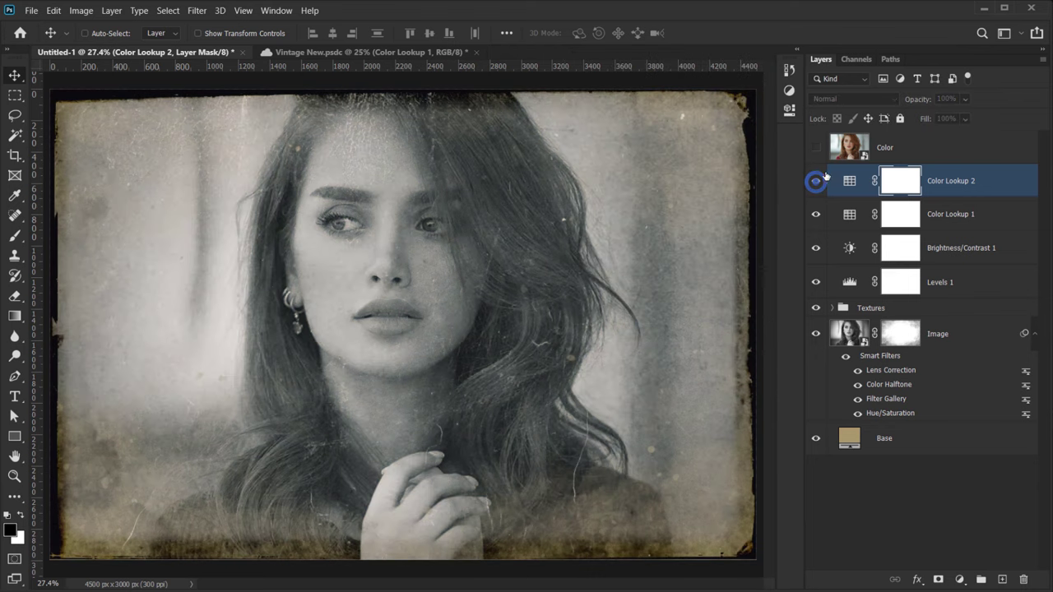
pyautogui.click(816, 180)
pyautogui.click(951, 99)
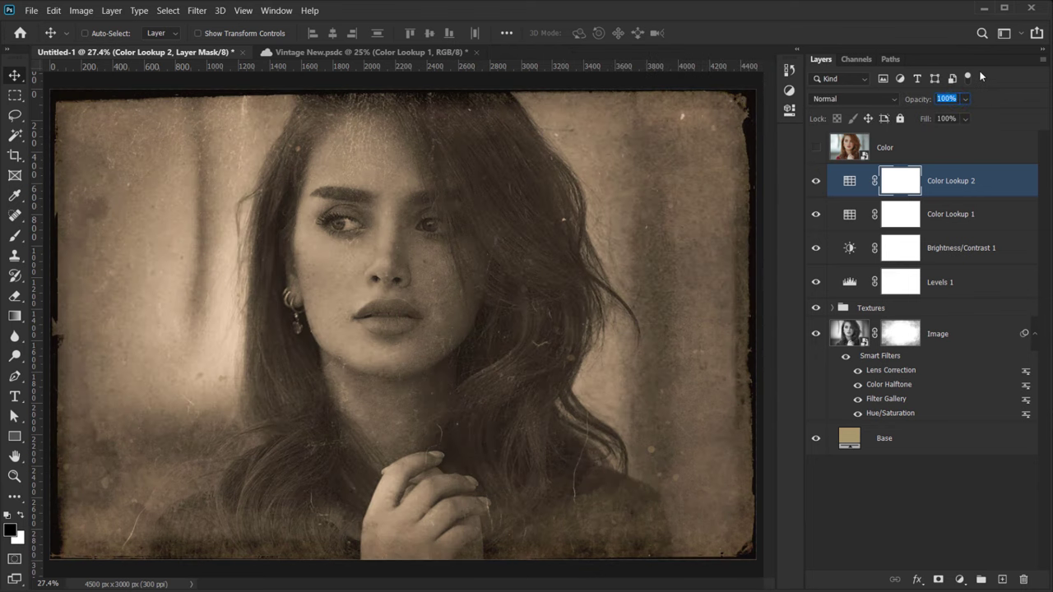
pyautogui.write('75')
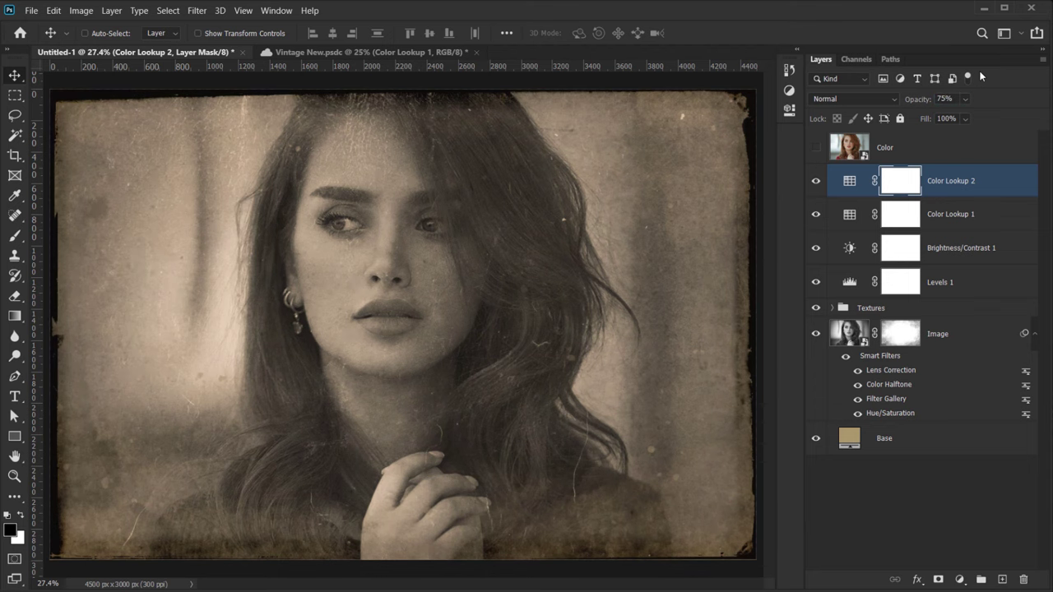
pyautogui.click(816, 181)
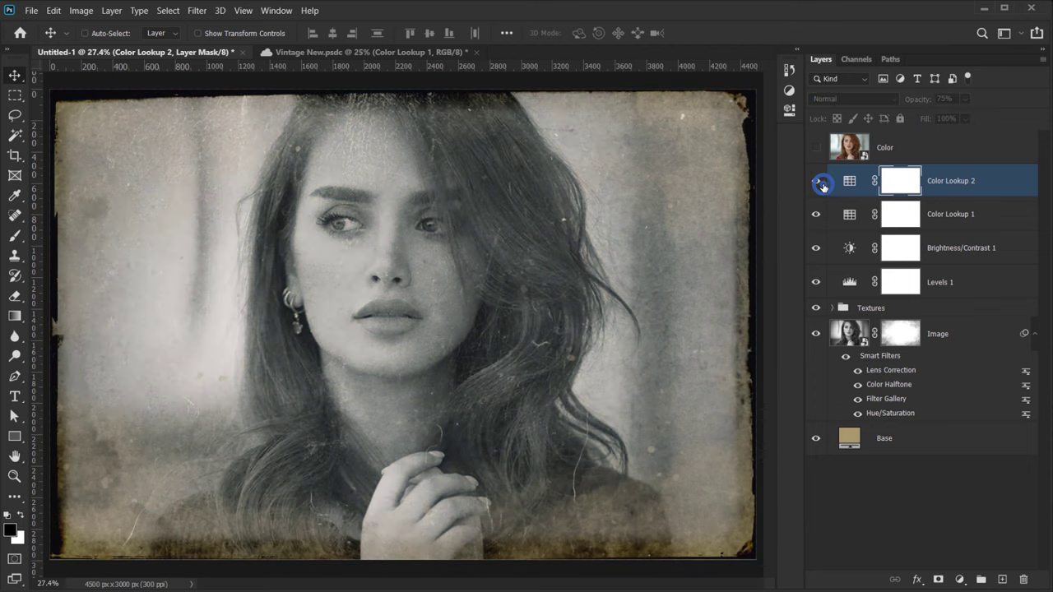
pyautogui.click(816, 180)
# Examine the sepia-toned portrait up close and as a whole, comparing it with the Candlelight Color Lookup layer hidden and shown.
pyautogui.scroll(-3, 473, 236)
pyautogui.scroll(5, 359, 310)
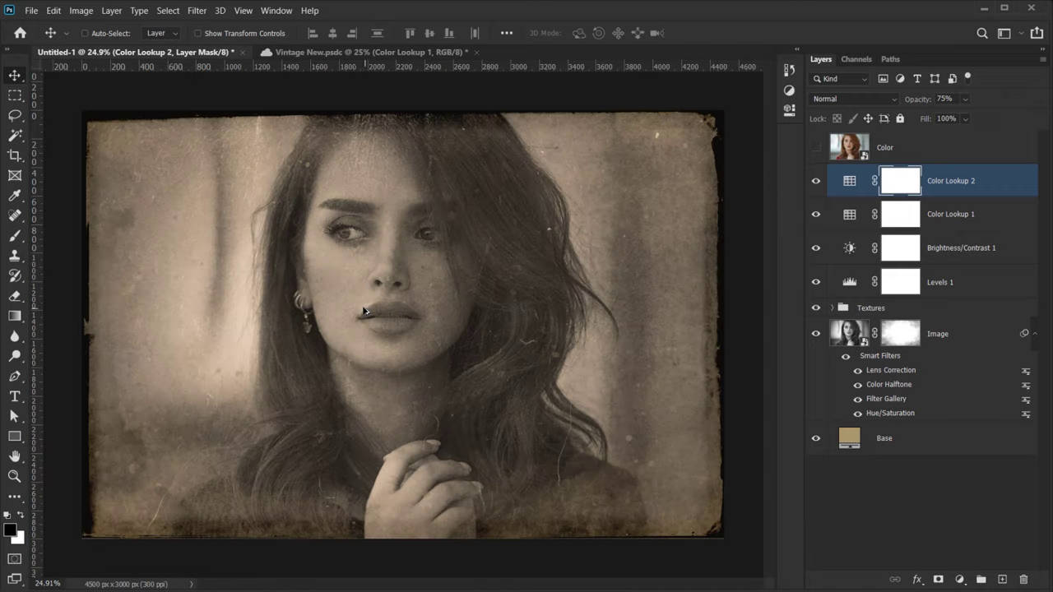
pyautogui.scroll(-2, 362, 308)
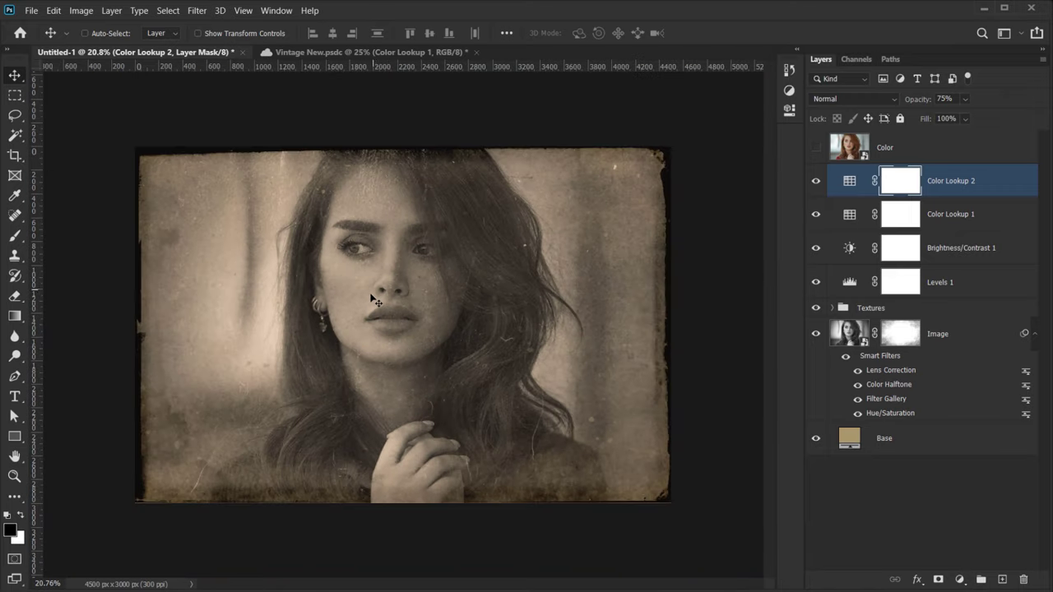
pyautogui.scroll(1, 371, 306)
pyautogui.scroll(4, 372, 306)
pyautogui.scroll(-4, 372, 305)
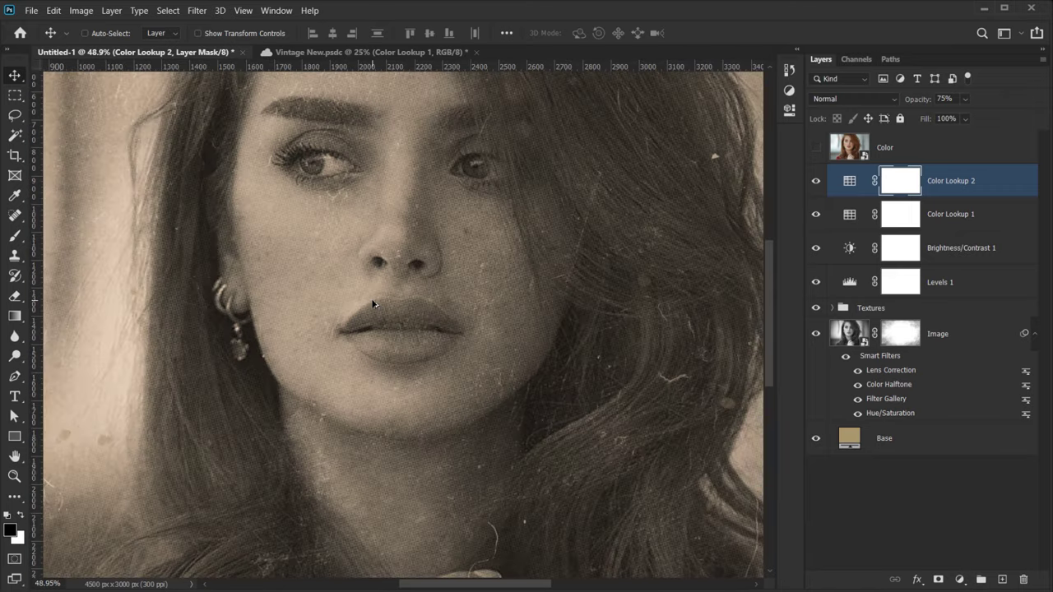
pyautogui.scroll(-1, 373, 305)
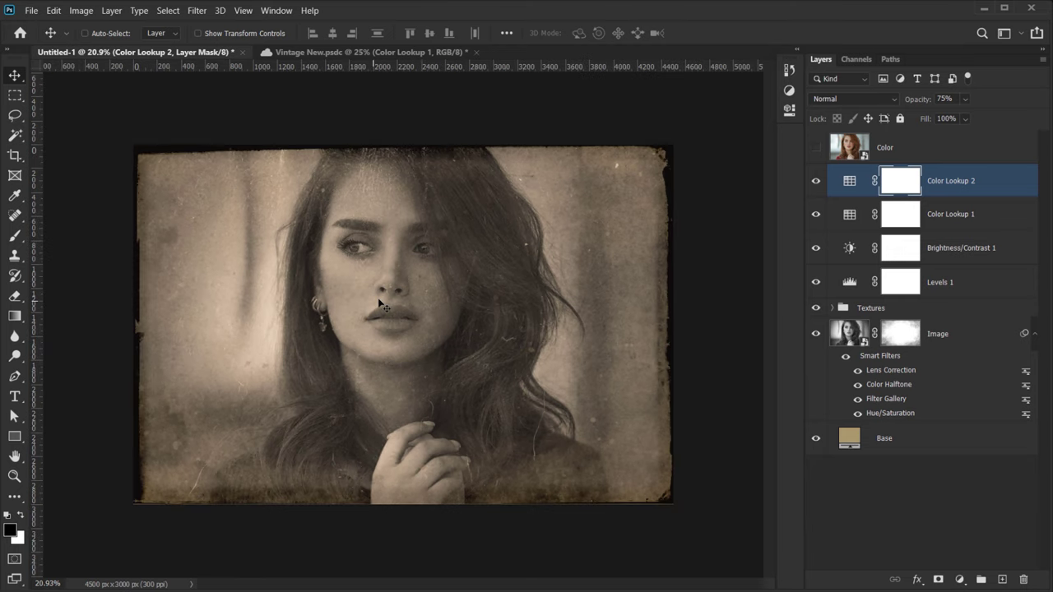
pyautogui.click(813, 181)
pyautogui.click(813, 180)
pyautogui.scroll(2, 403, 321)
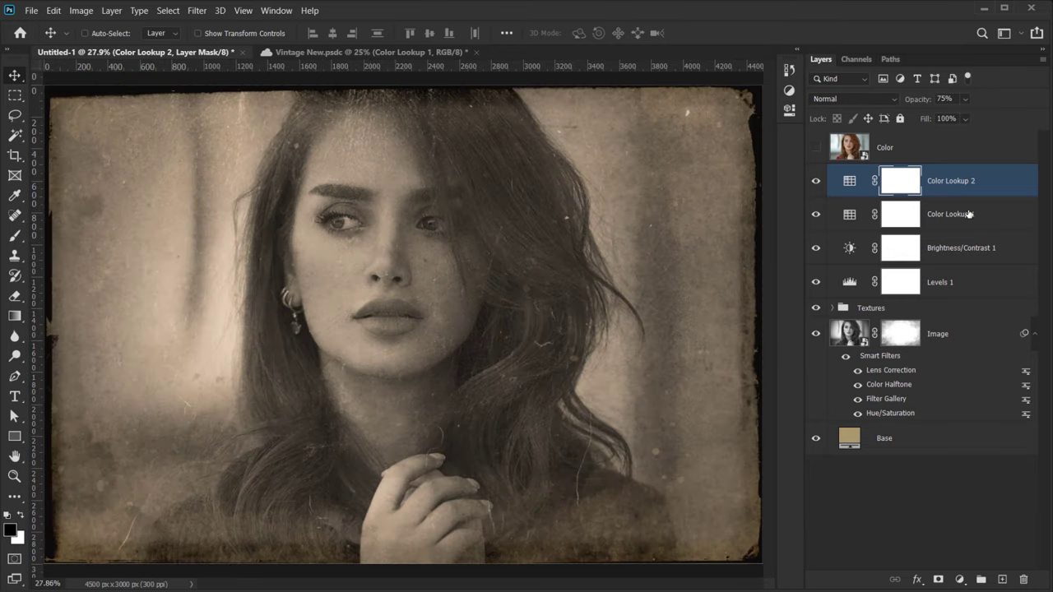
# Group the four adjustment layers from Color Lookup 2 down to Levels 1 and name the group Adjustments.
pyautogui.press('ctrl')
pyautogui.keyDown('shift'); pyautogui.click(949, 284); pyautogui.keyUp('shift')
pyautogui.press('ctrl')
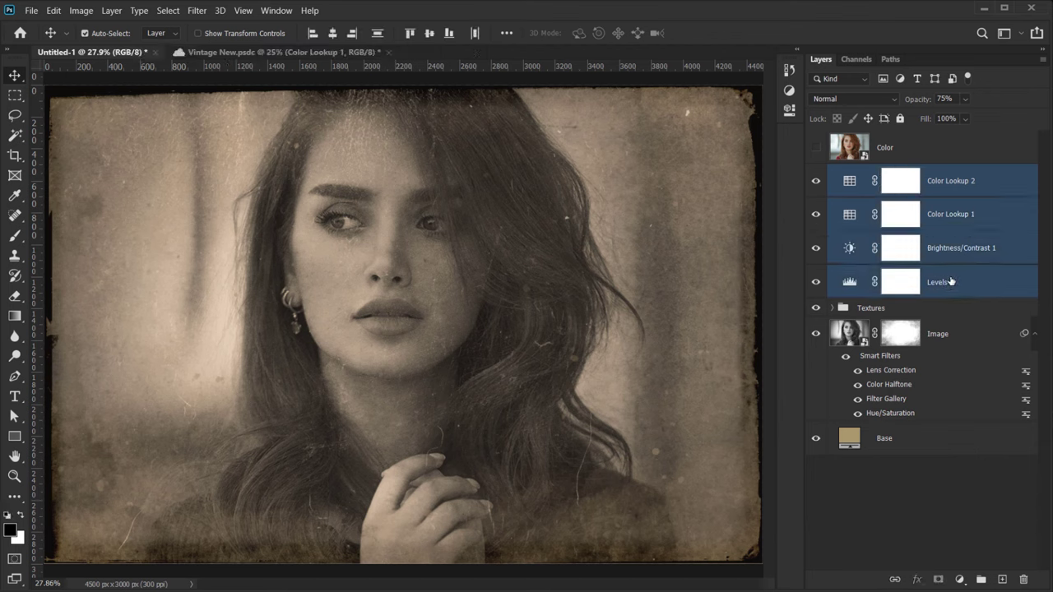
pyautogui.hotkey('ctrl', 'g')
pyautogui.doubleClick(869, 172)
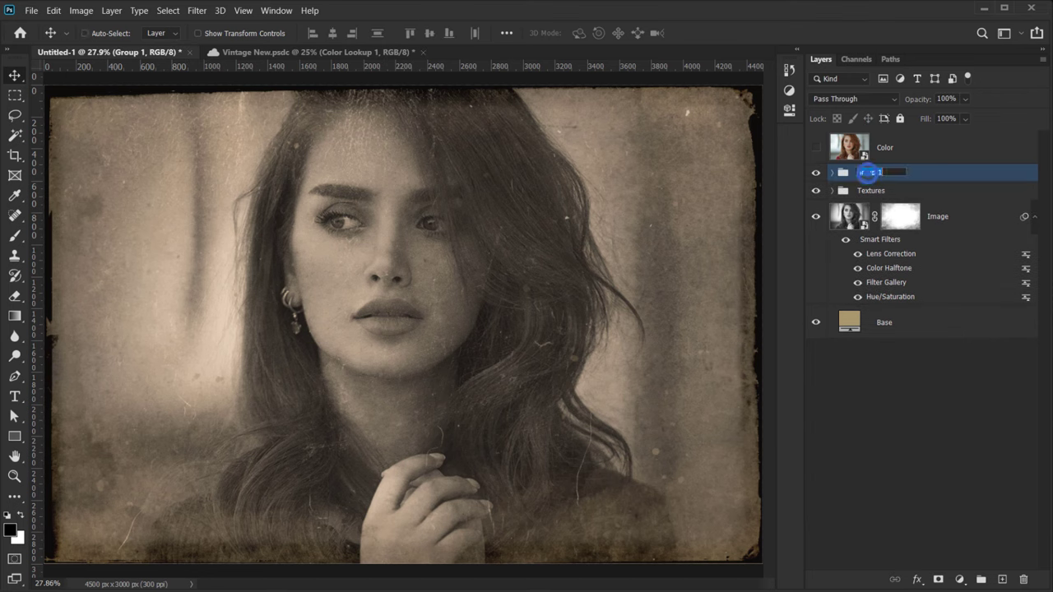
pyautogui.write('Adjustments')
pyautogui.press('Return')
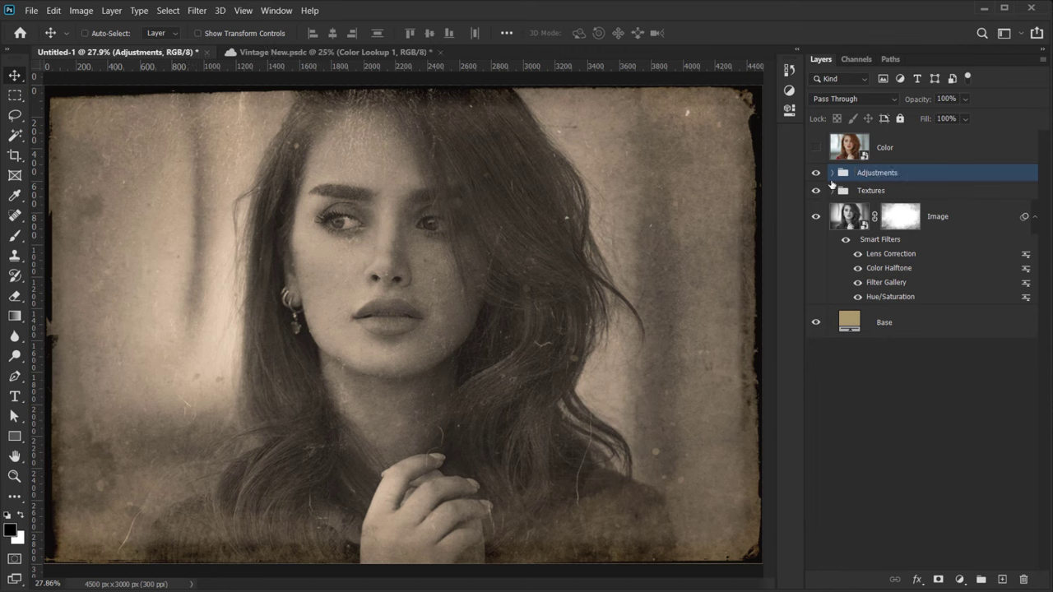
# Show the Color layer at the top of the stack, set its blend mode to Color and its opacity to 29%.
pyautogui.click(854, 149)
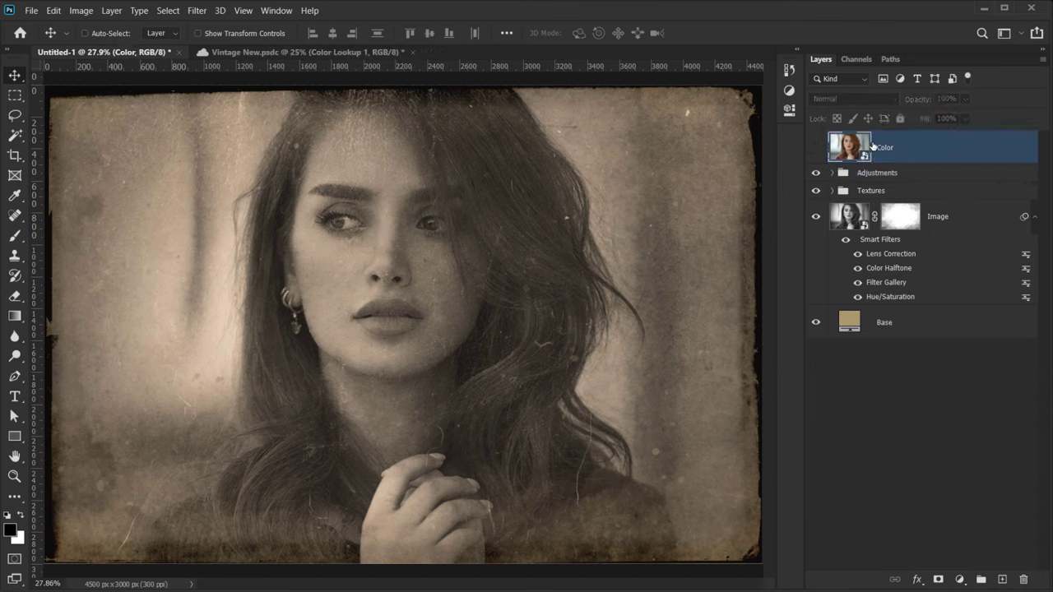
pyautogui.click(817, 149)
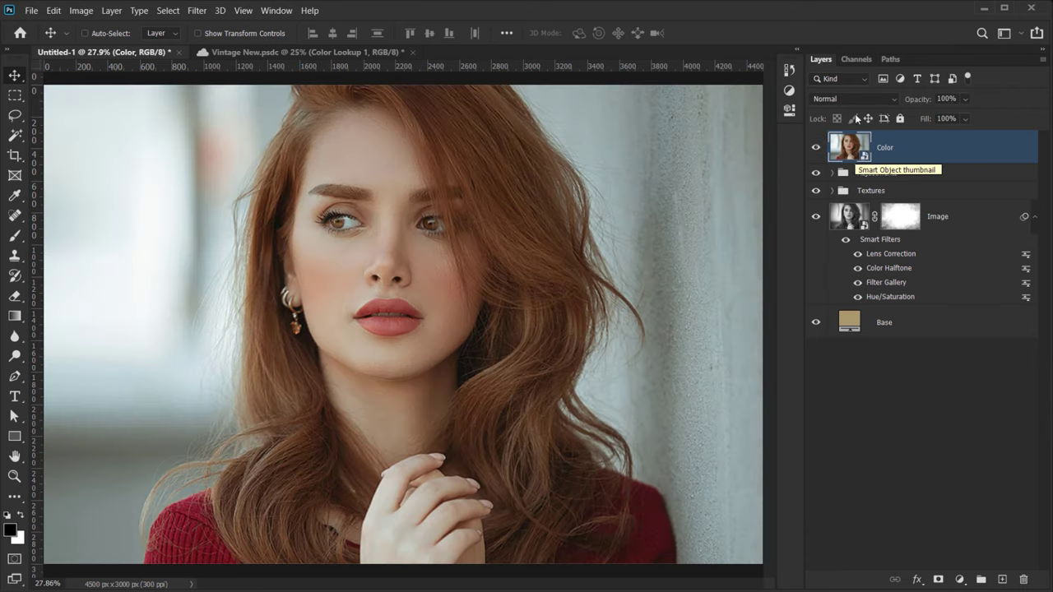
pyautogui.click(852, 99)
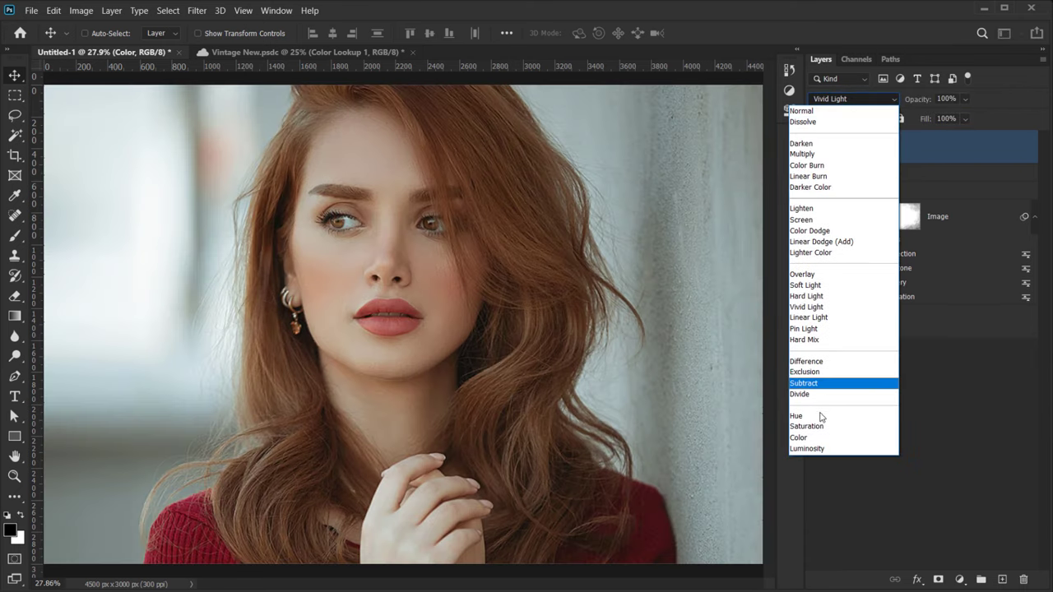
pyautogui.click(811, 438)
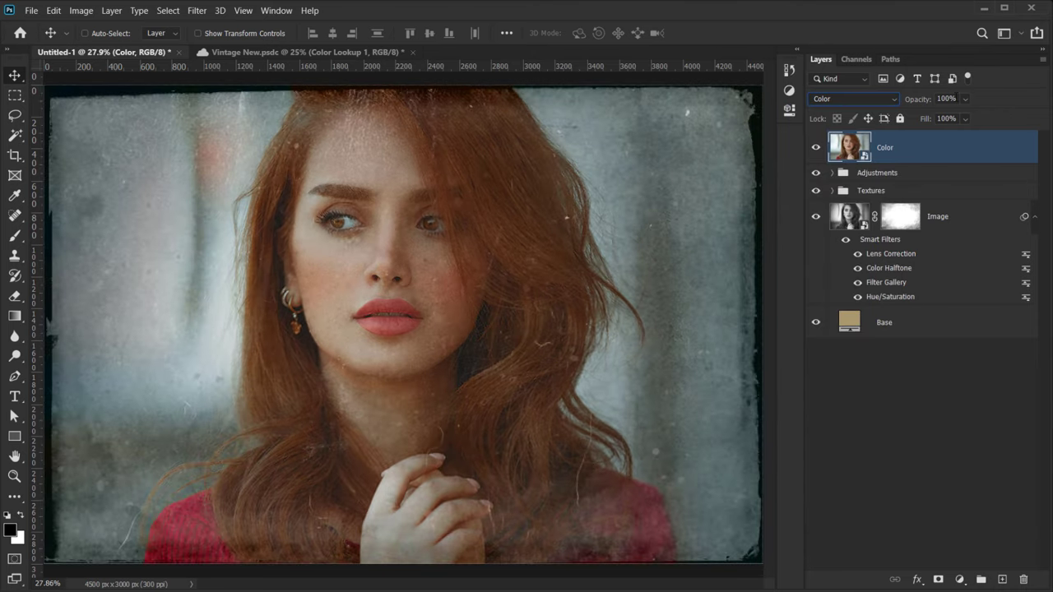
pyautogui.moveTo(929, 102); pyautogui.dragTo(879, 110)
# Toggle the Color layer's visibility and examine how the faint original colors affect the vintage portrait at different magnifications.
pyautogui.click(816, 148)
pyautogui.click(816, 148)
pyautogui.click(816, 148)
pyautogui.click(816, 148)
pyautogui.hotkey('ctrl', '-')
pyautogui.hotkey('ctrl', '-')
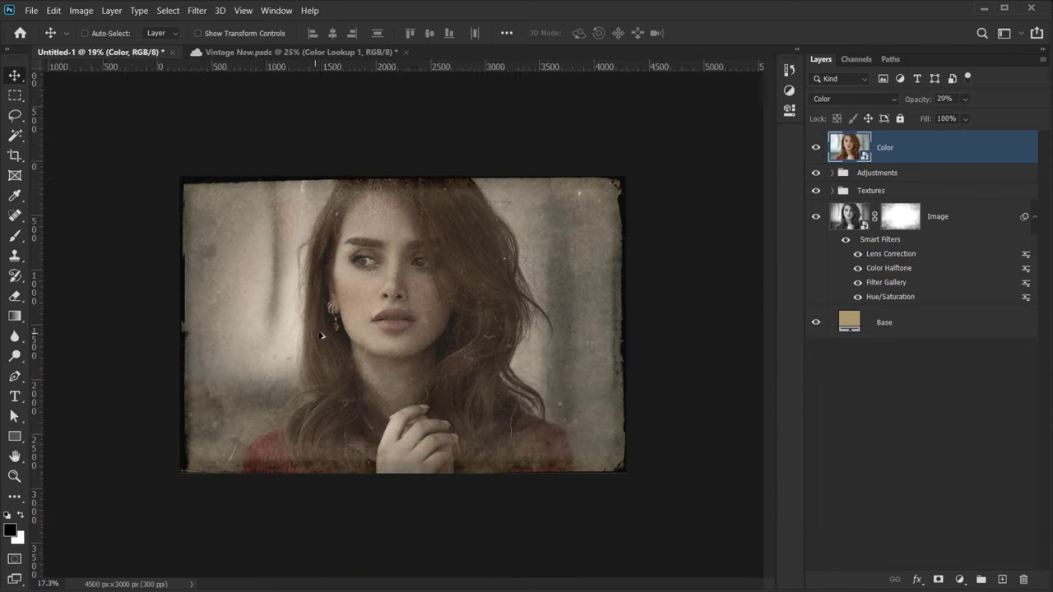
pyautogui.hotkey('ctrl', '0')
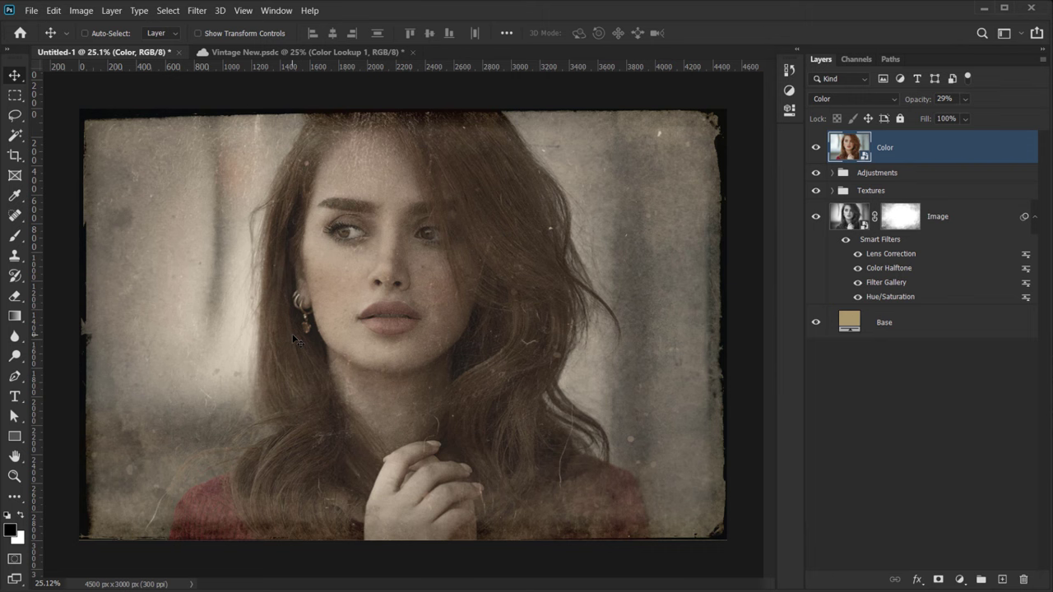
pyautogui.scroll(1, 293, 339)
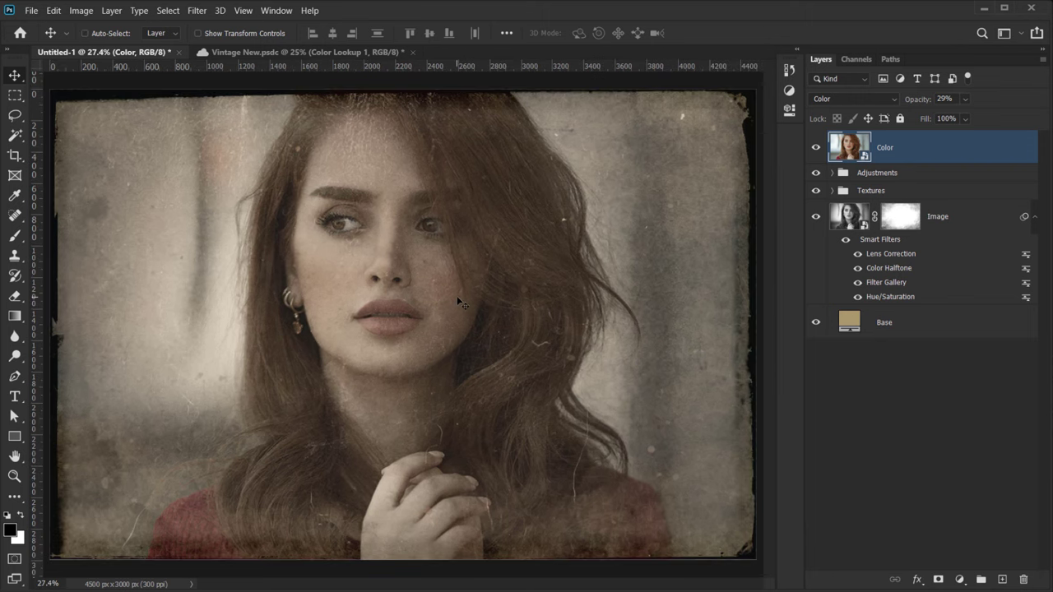
pyautogui.scroll(1, 379, 489)
pyautogui.scroll(-1, 379, 490)
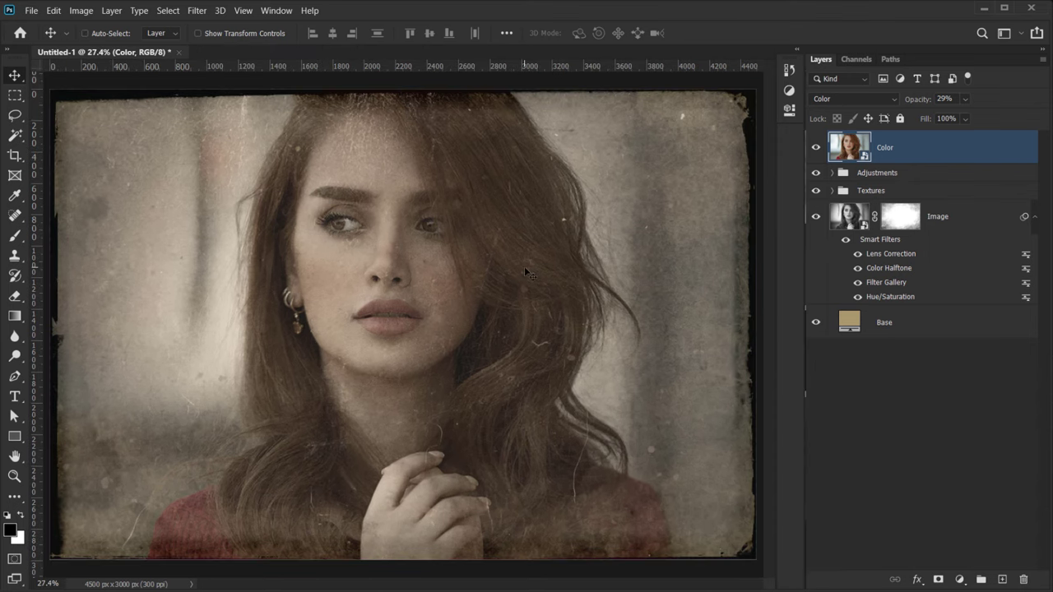
# Hide the interface panels to examine the vintage portrait enlarged, and restore the panels with the whole image fitted in view.
pyautogui.press('Tab')
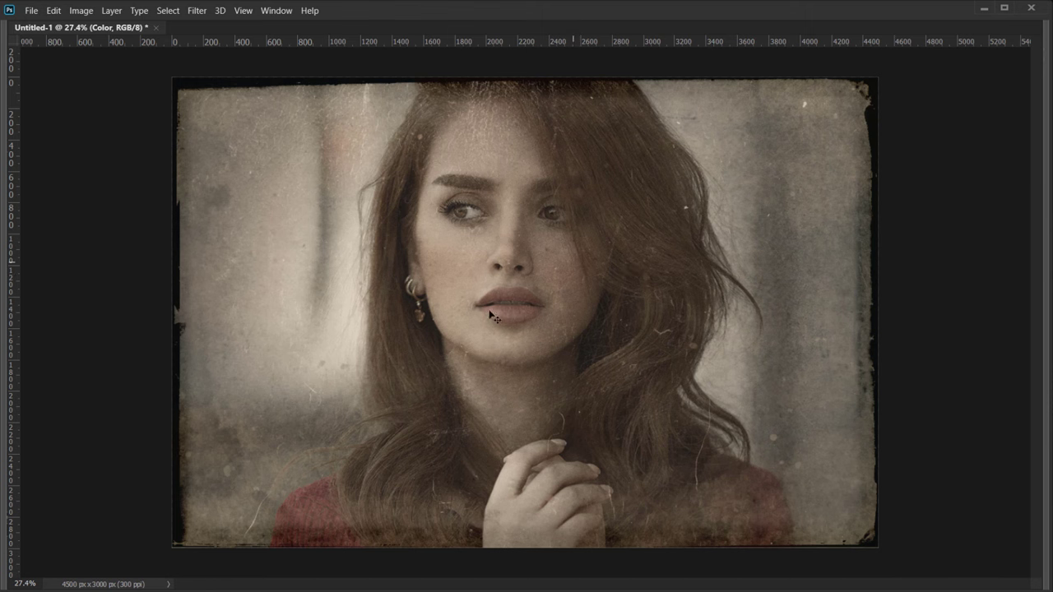
pyautogui.scroll(1, 541, 309)
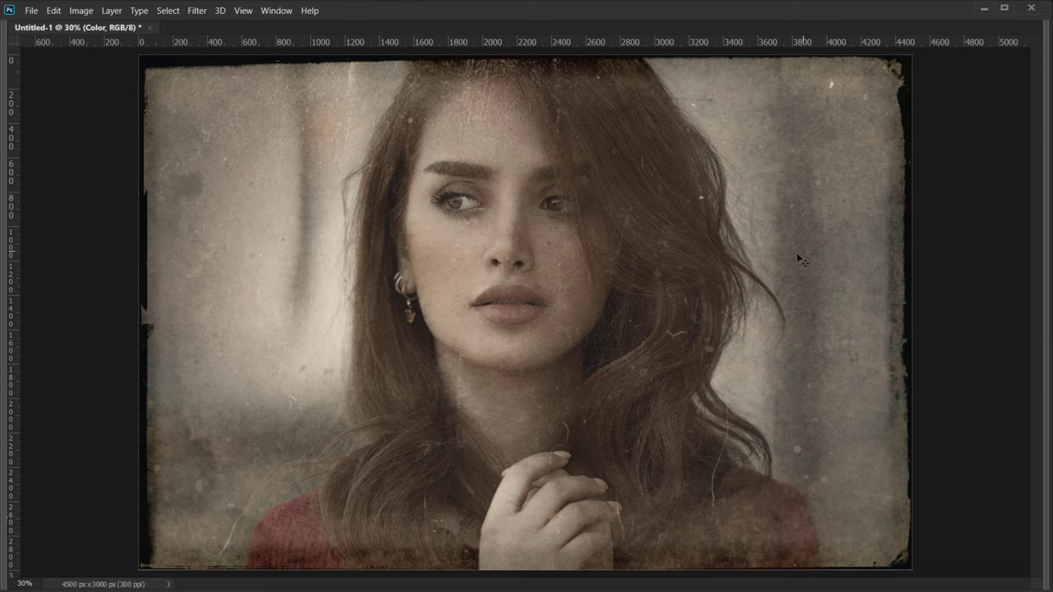
pyautogui.press('Tab')
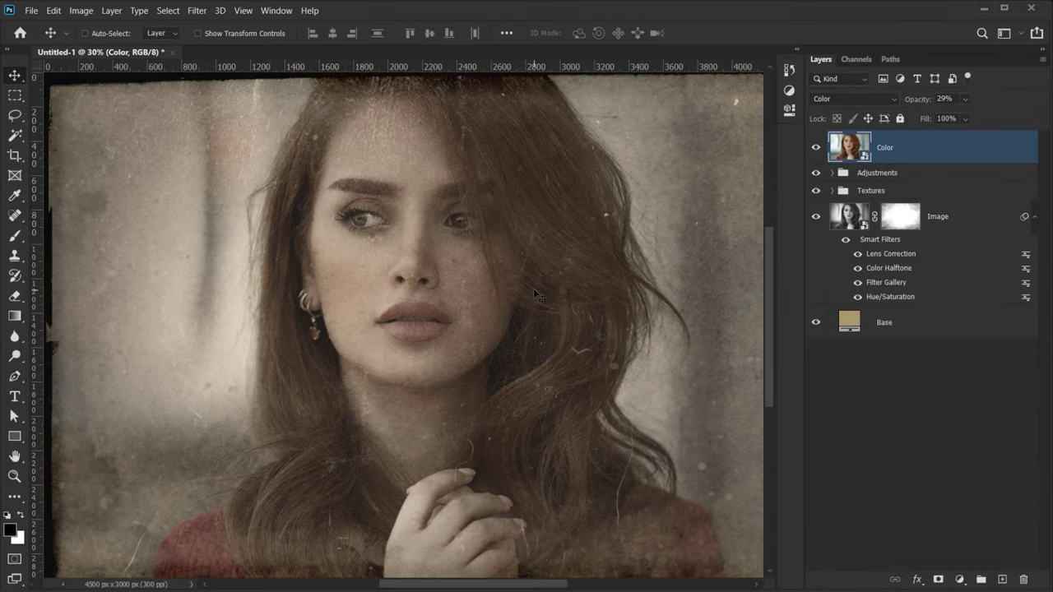
pyautogui.hotkey('ctrl', '0')
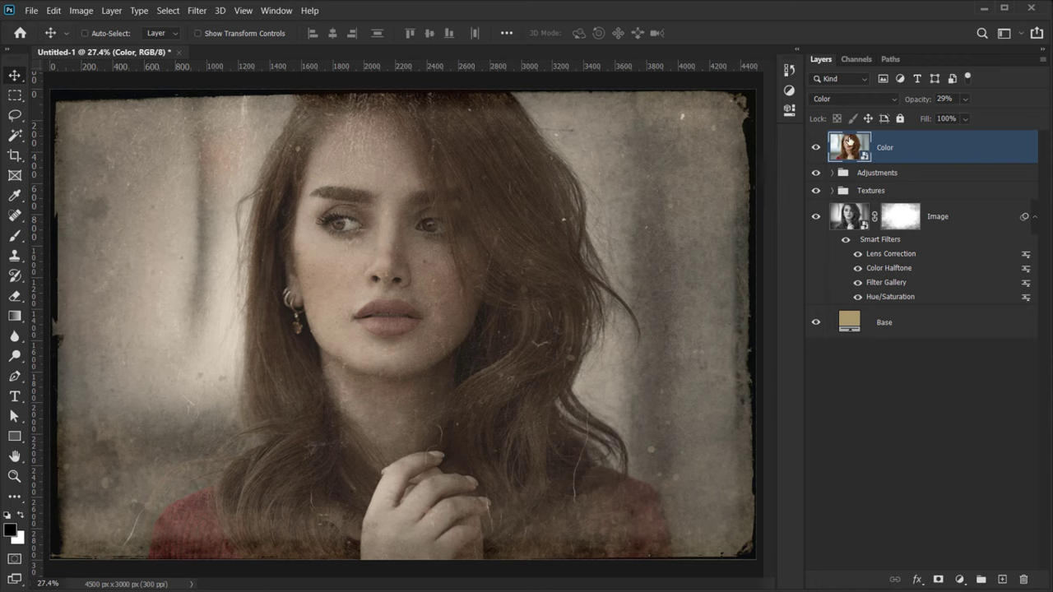
# Open the Color smart object's contents and place the photo of the woman beside the fuel-price sign above the portrait, scaled to 21.95%.
pyautogui.rightClick(917, 149)
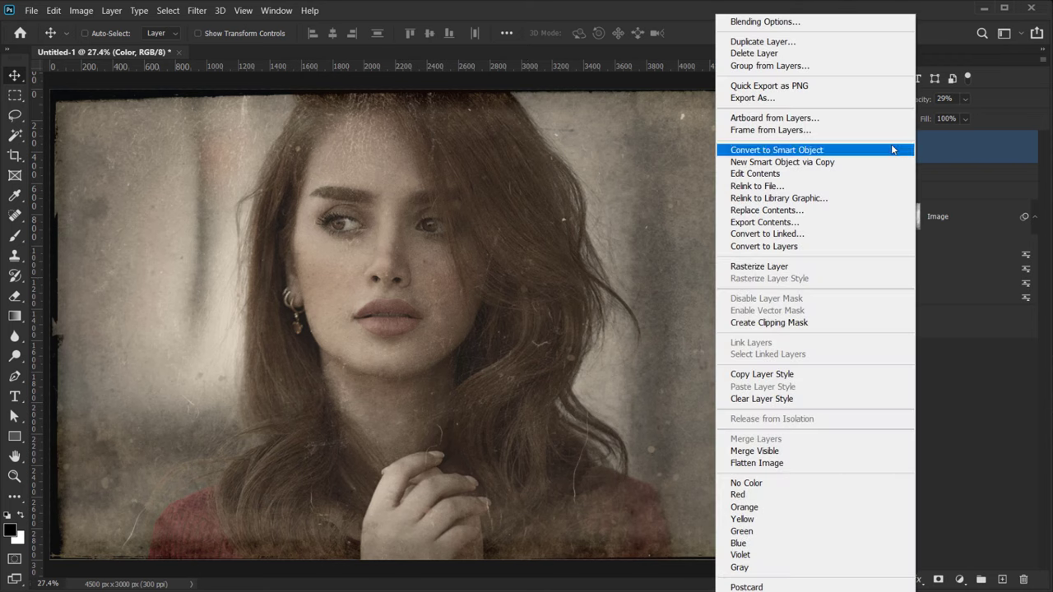
pyautogui.click(754, 173)
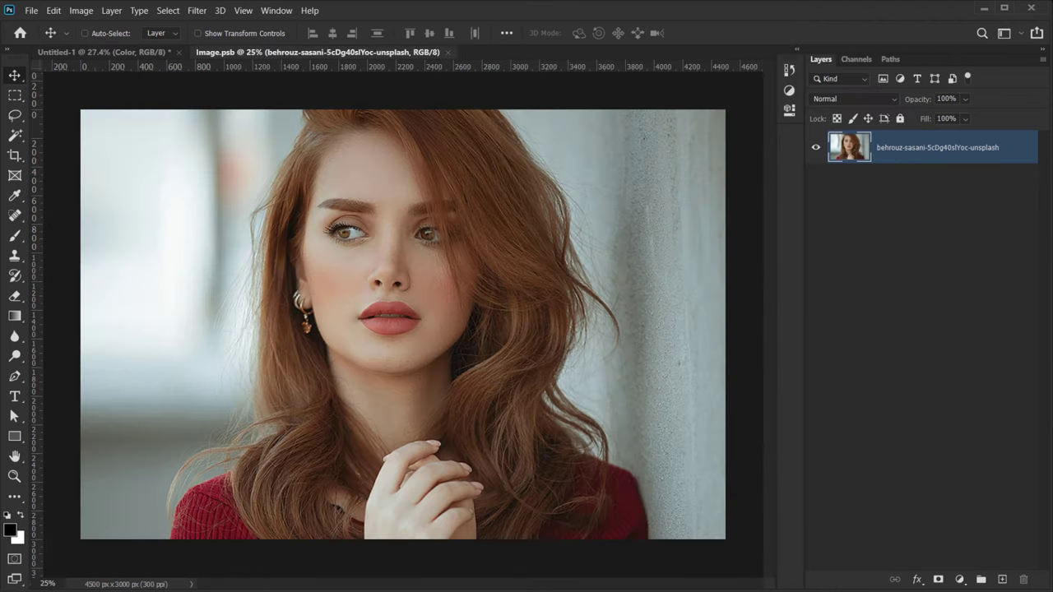
pyautogui.hotkey('alt', 'Tab')
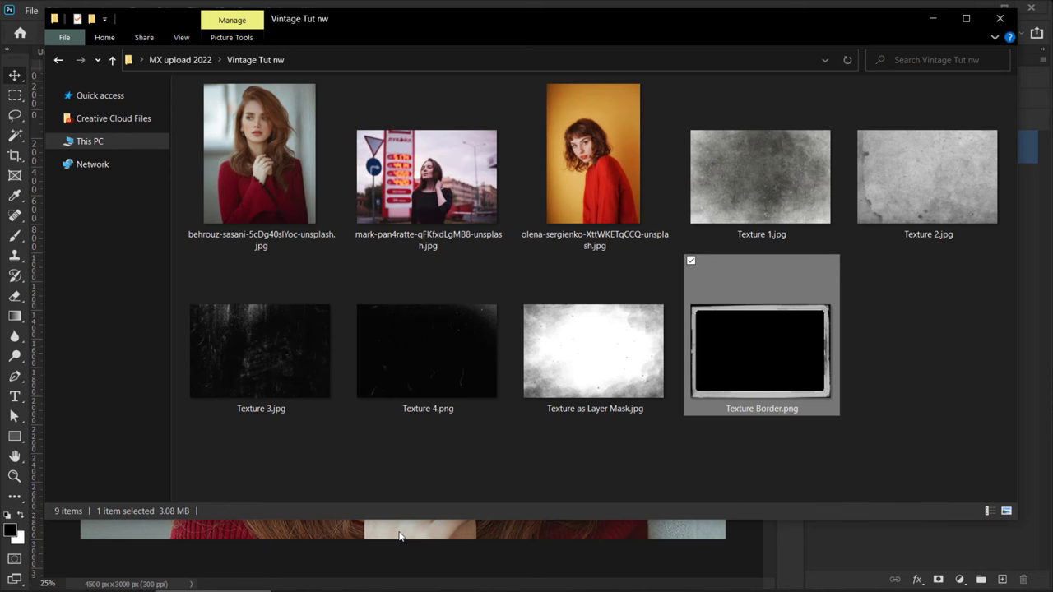
pyautogui.click(592, 202)
pyautogui.click(437, 170)
pyautogui.moveTo(414, 159); pyautogui.dragTo(509, 535)
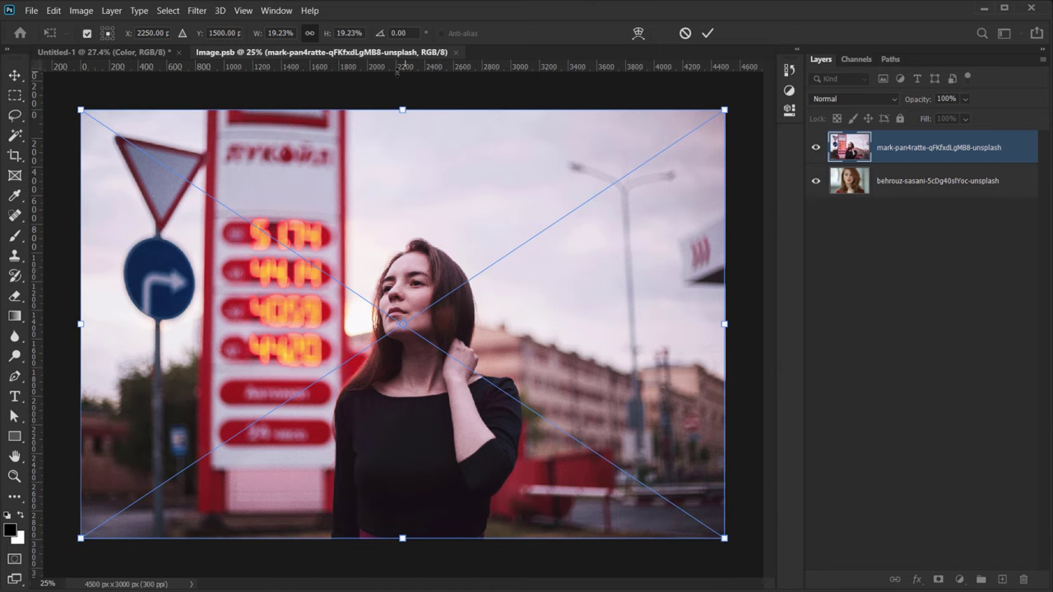
pyautogui.moveTo(402, 110); pyautogui.dragTo(402, 49)
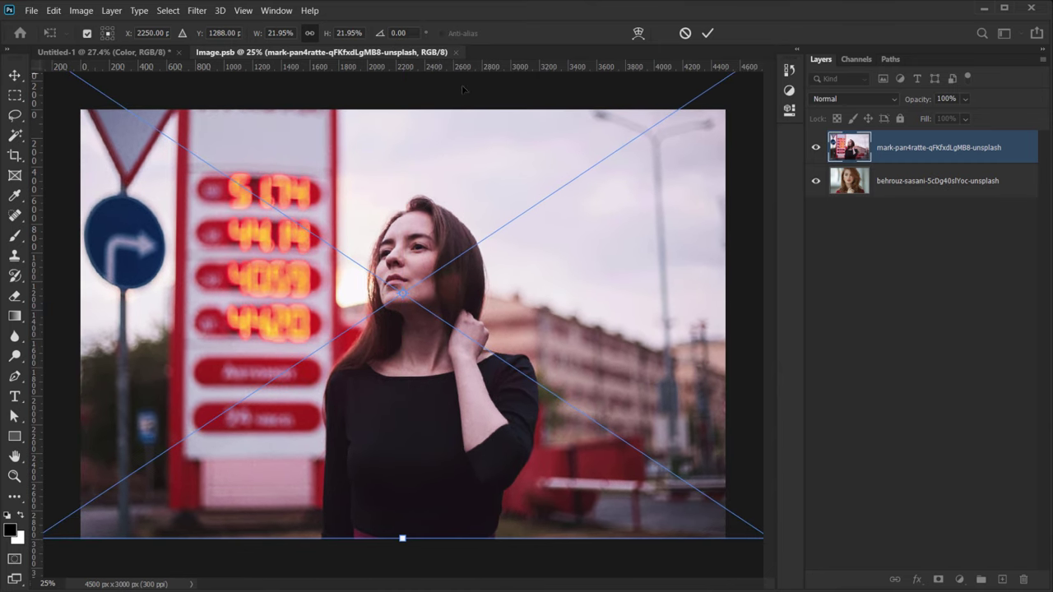
pyautogui.click(707, 33)
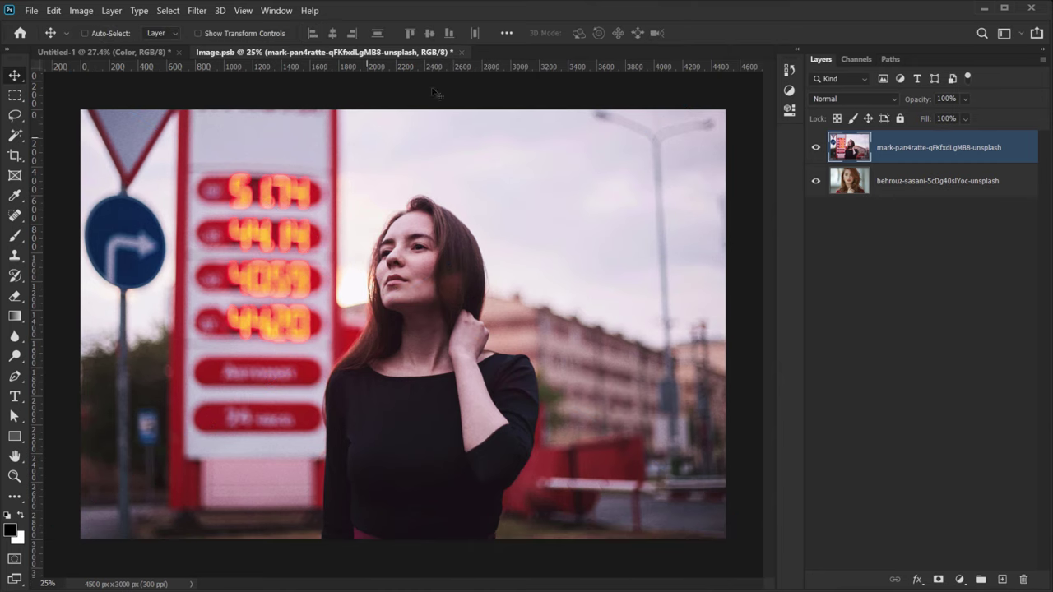
# Save and close the smart object's contents to update the vintage document with the replacement photo.
pyautogui.click(463, 55)
pyautogui.click(471, 235)
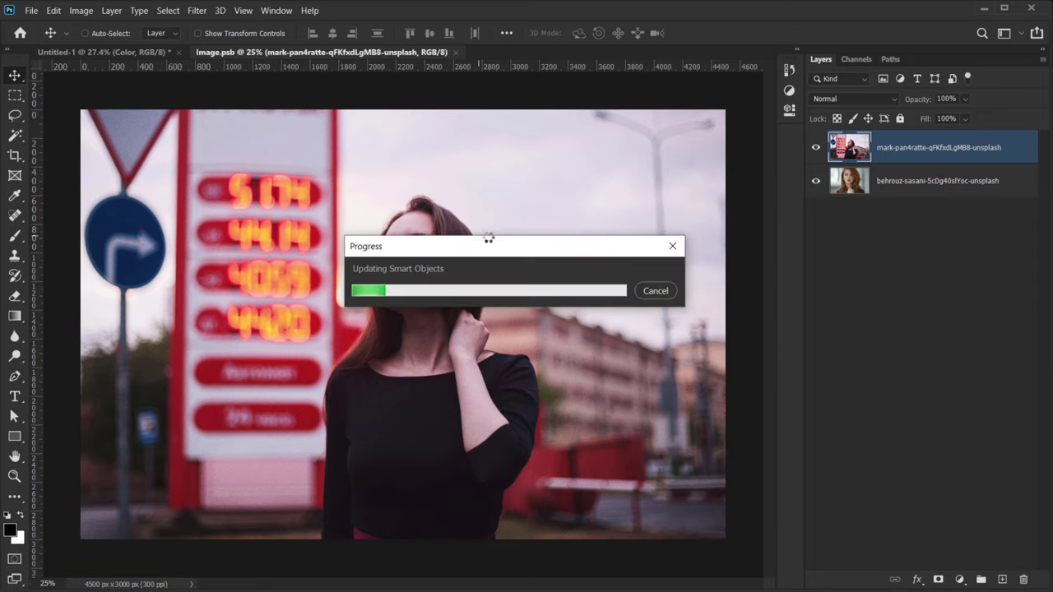
pyautogui.hotkey('ctrl', 'w')
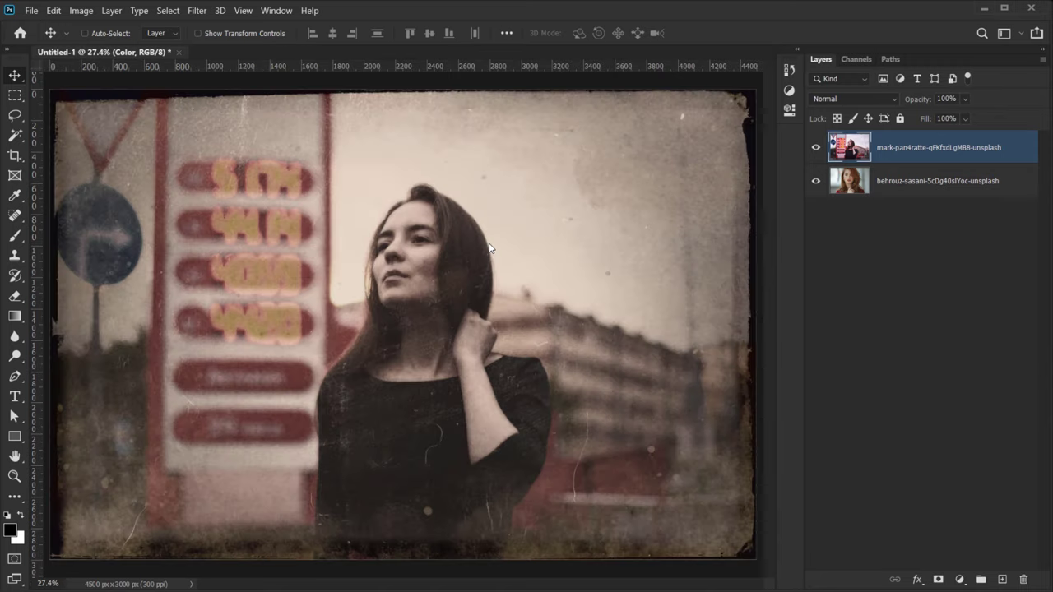
# Examine the vintage effect on the replacement photo at different magnifications and with the interface panels hidden, comparing it with the original portrait.
pyautogui.scroll(10, 357, 286)
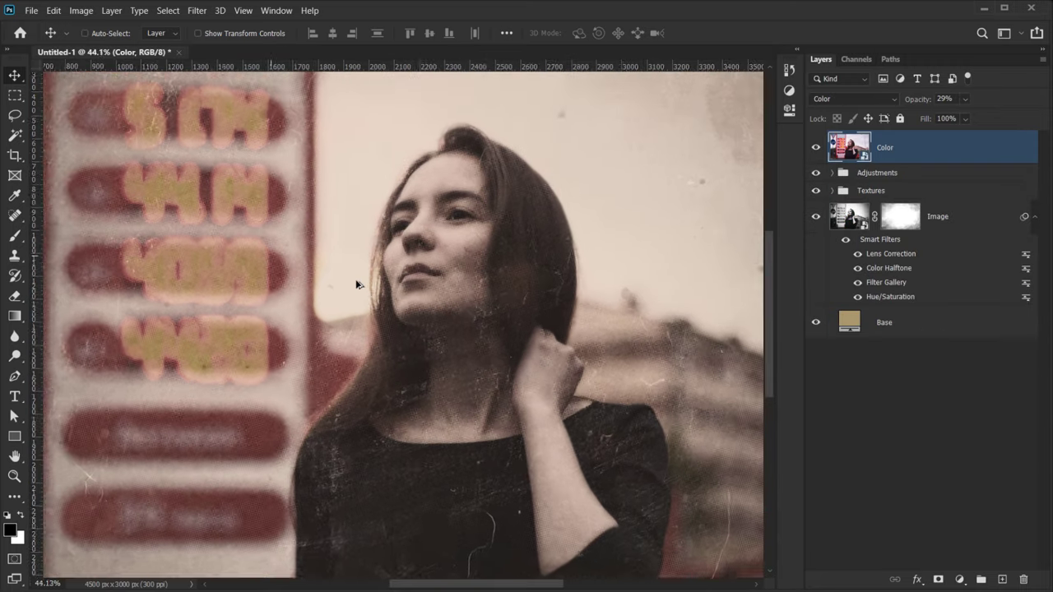
pyautogui.scroll(-10, 395, 295)
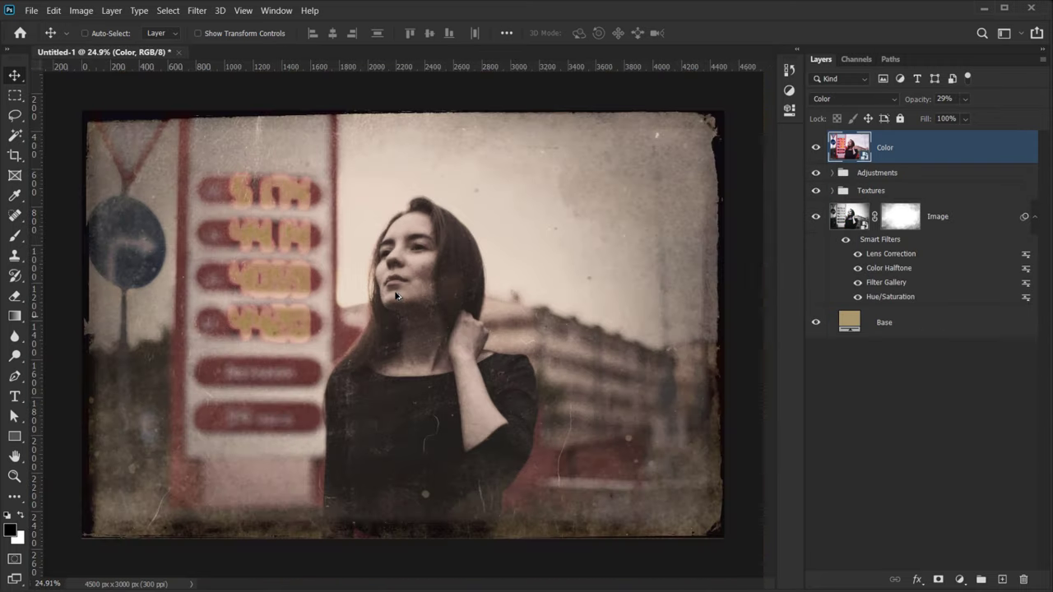
pyautogui.hotkey('ctrl', '0')
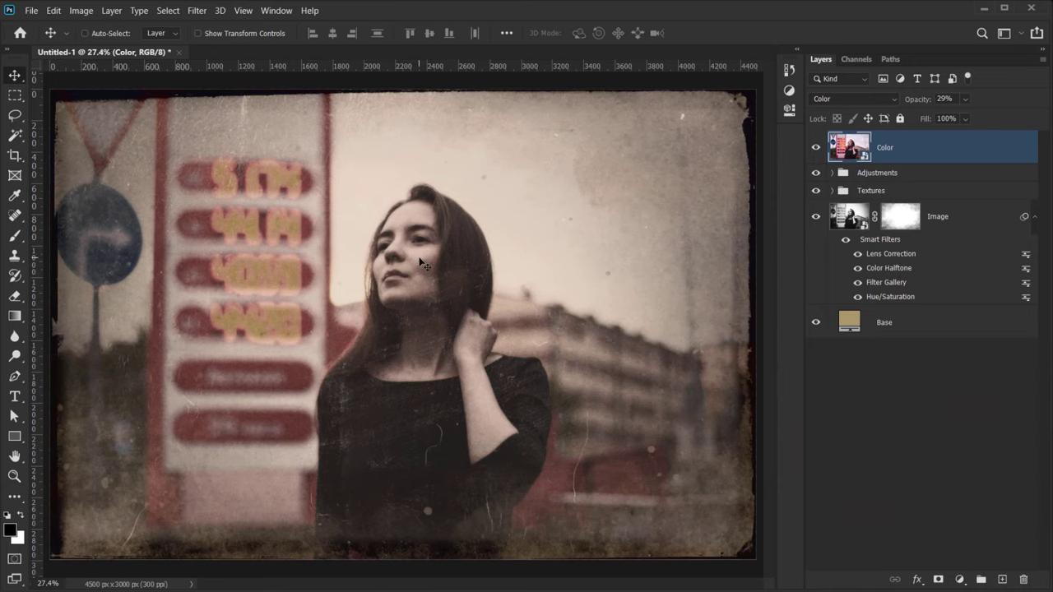
pyautogui.press('Tab')
pyautogui.hotkey('ctrl', '0')
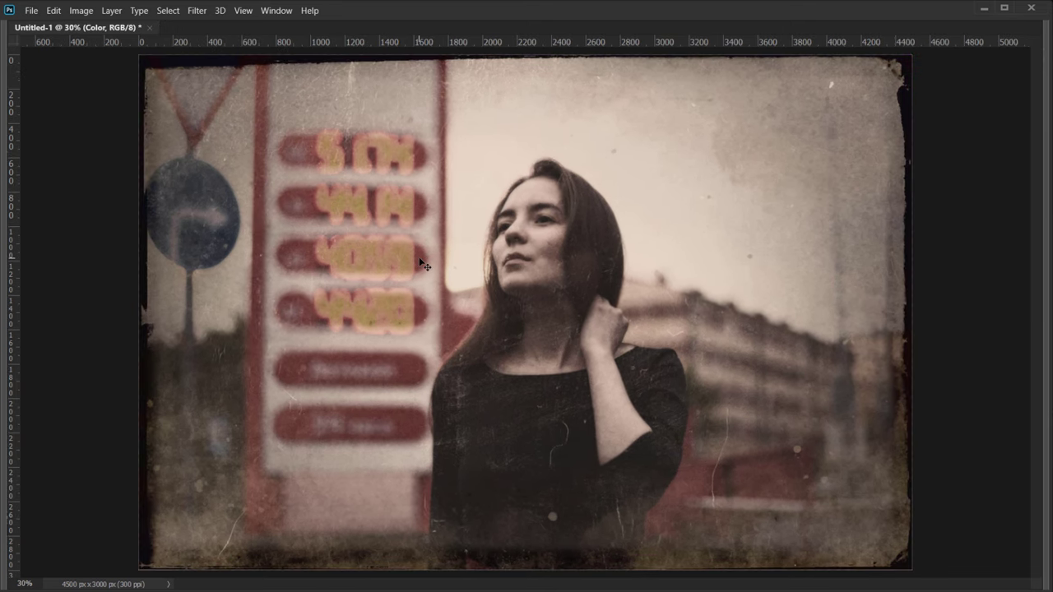
pyautogui.press('Tab')
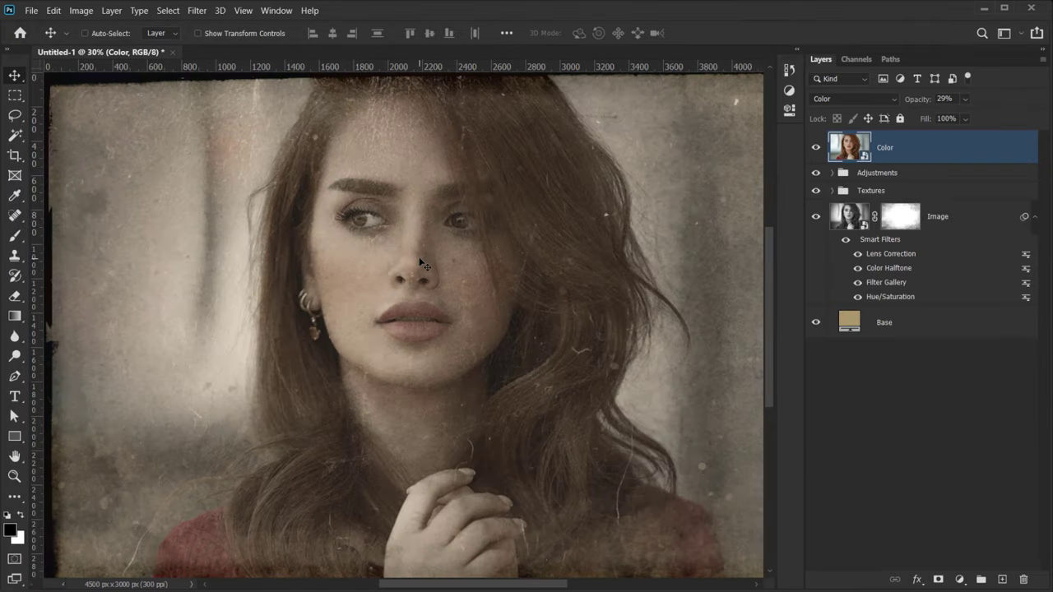
pyautogui.press('Tab')
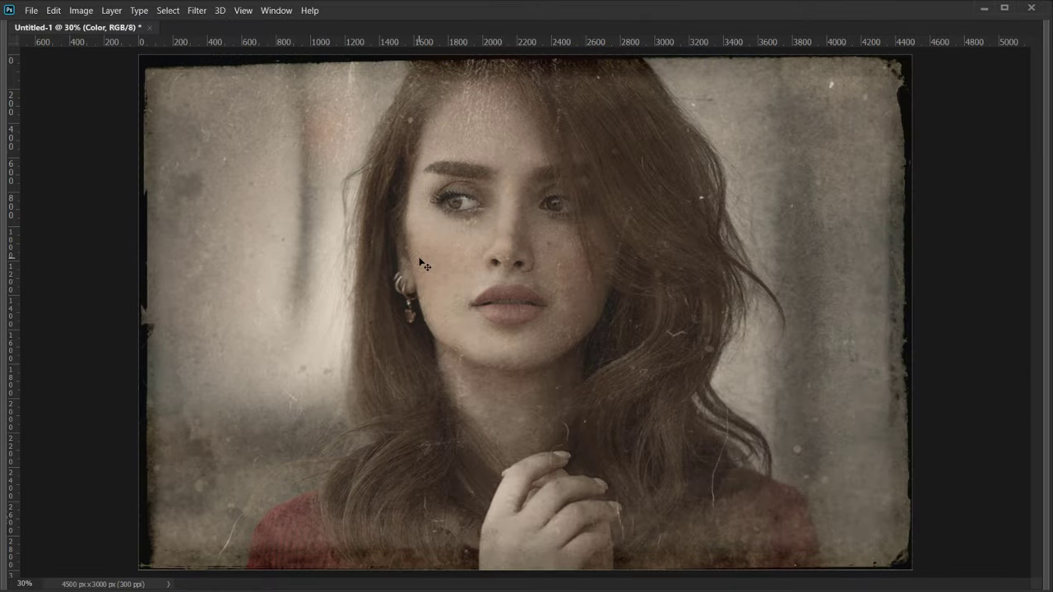